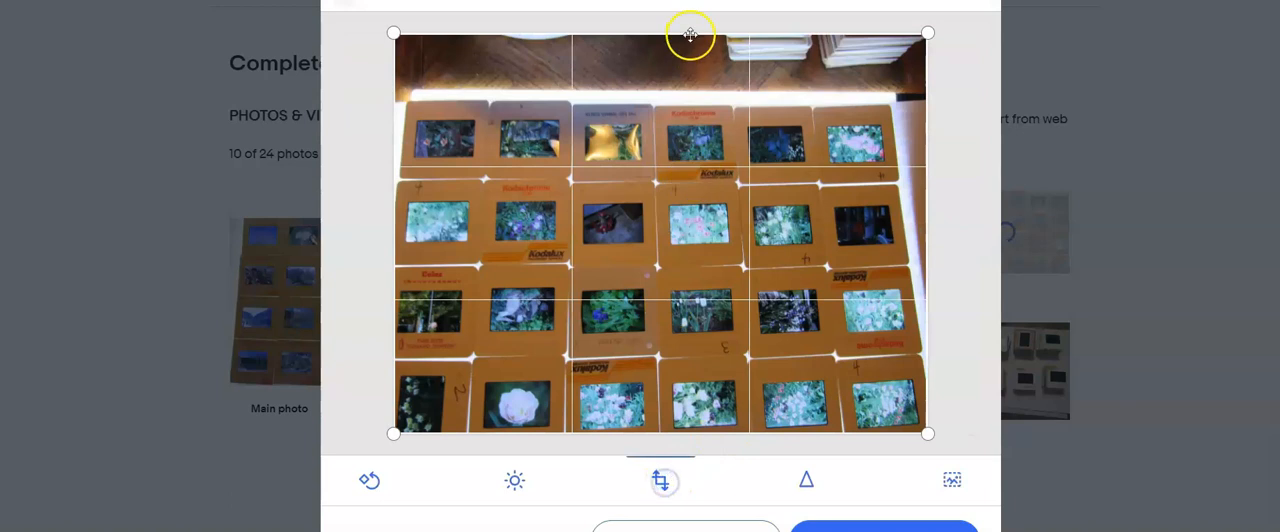
- Crop the floor off the top of the open slide-grid photo and trim the following photo's top, bottom and left edges
left_click_drag(688, 34, 672, 114)
left_click(980, 233)
left_click(660, 479)
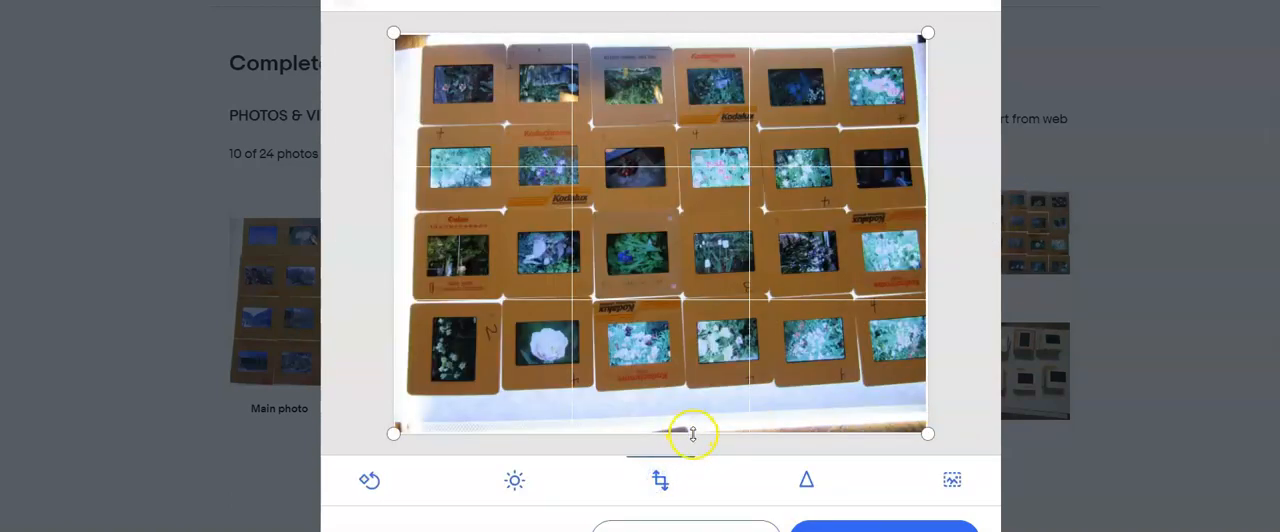
left_click_drag(693, 433, 701, 380)
left_click_drag(641, 35, 634, 53)
left_click_drag(400, 157, 417, 157)
left_click(979, 234)
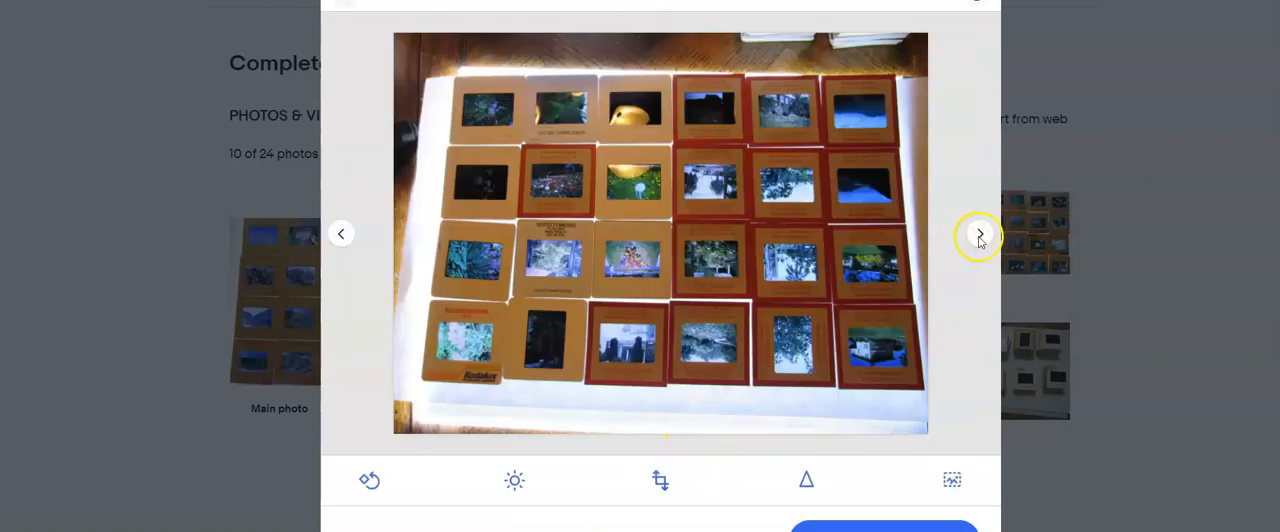
- Crop the photo mixing brown and red slide mounts at its top, bottom and left edges, closer to the slides
left_click(657, 482)
left_click_drag(689, 33, 689, 79)
left_click_drag(662, 433, 665, 378)
left_click_drag(393, 206, 440, 229)
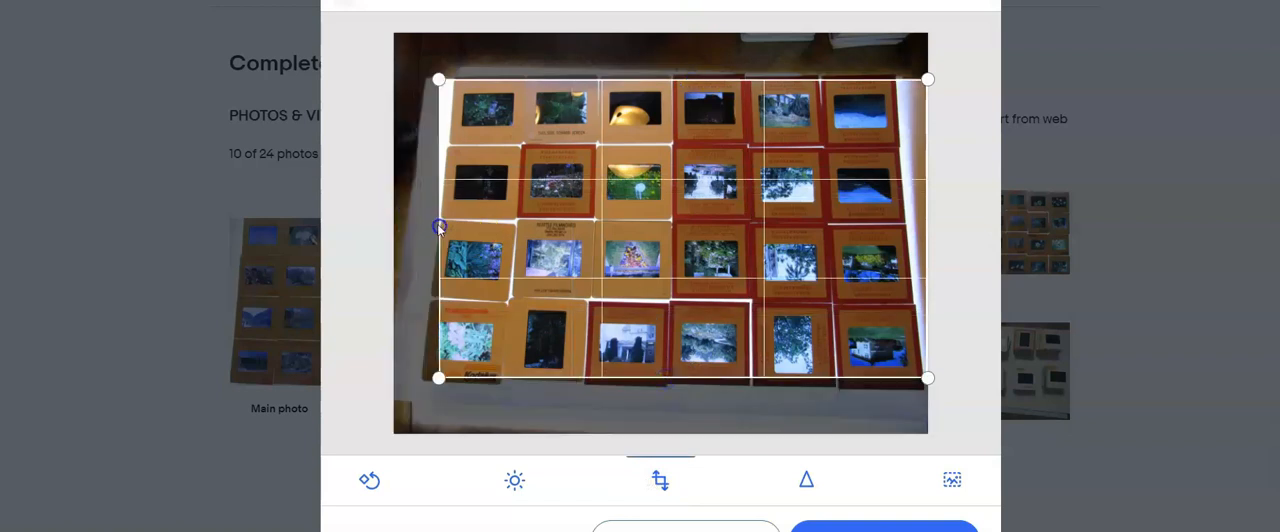
left_click(982, 232)
- Crop the photo of the eight slide stacks, removing its left strip and the wooden table at the bottom
left_click(982, 234)
left_click(659, 480)
left_click_drag(391, 197, 429, 199)
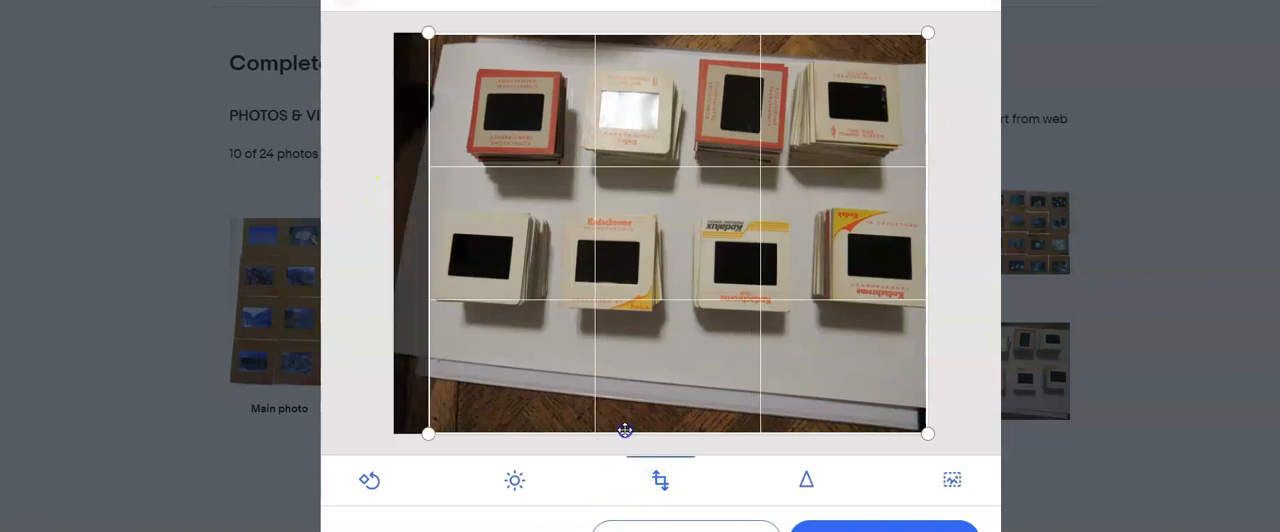
left_click_drag(626, 431, 646, 343)
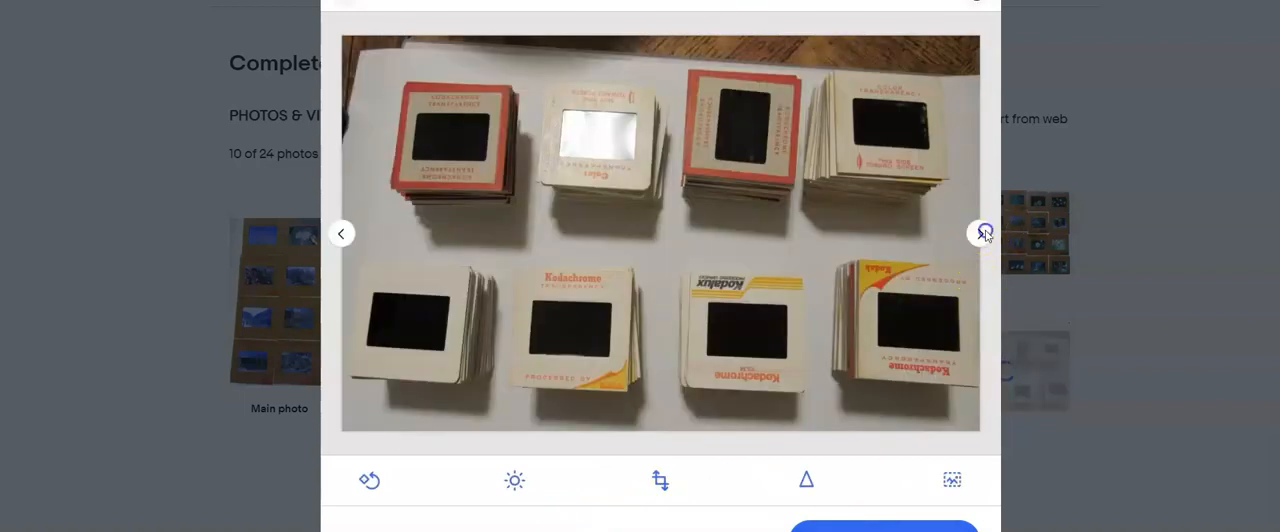
left_click(983, 232)
- Save the photo edits and make the stacked-slides picture the listing's main photo
left_click(884, 527)
scroll(684, 492, "down", 1)
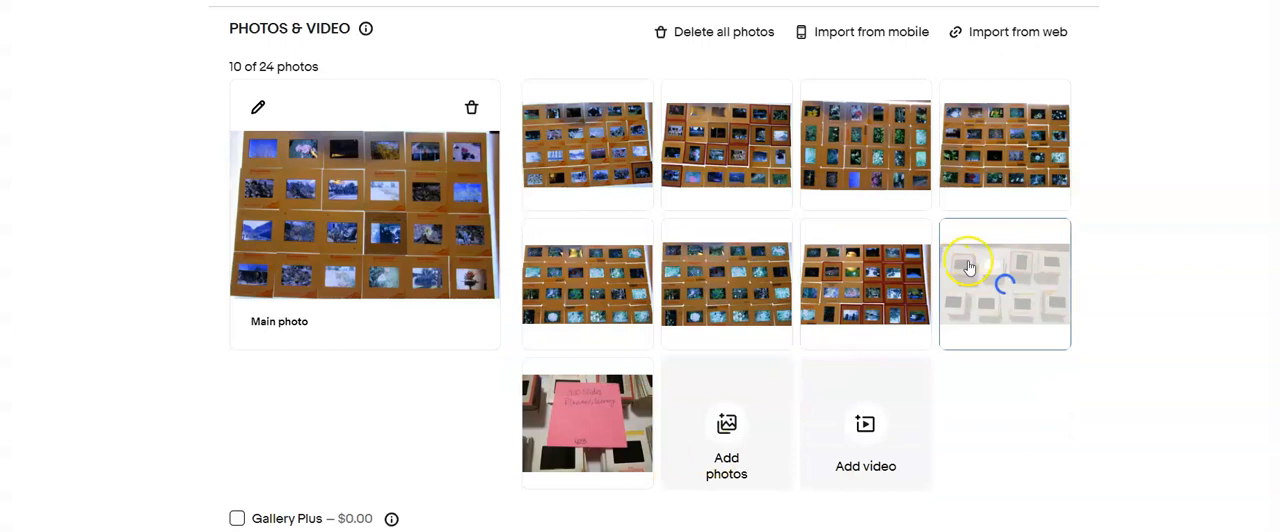
left_click_drag(970, 264, 358, 240)
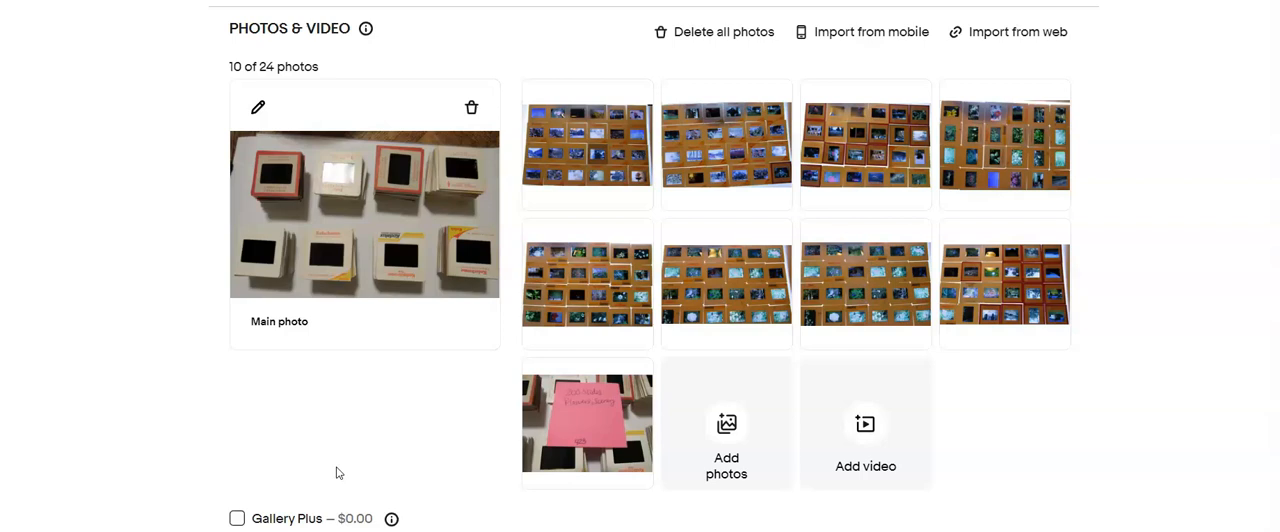
- Enter the item title "Lot of 200 Film Slides flowers, scenery" and the custom label (SKU) 423
scroll(286, 307, "down", 4)
left_click(285, 307)
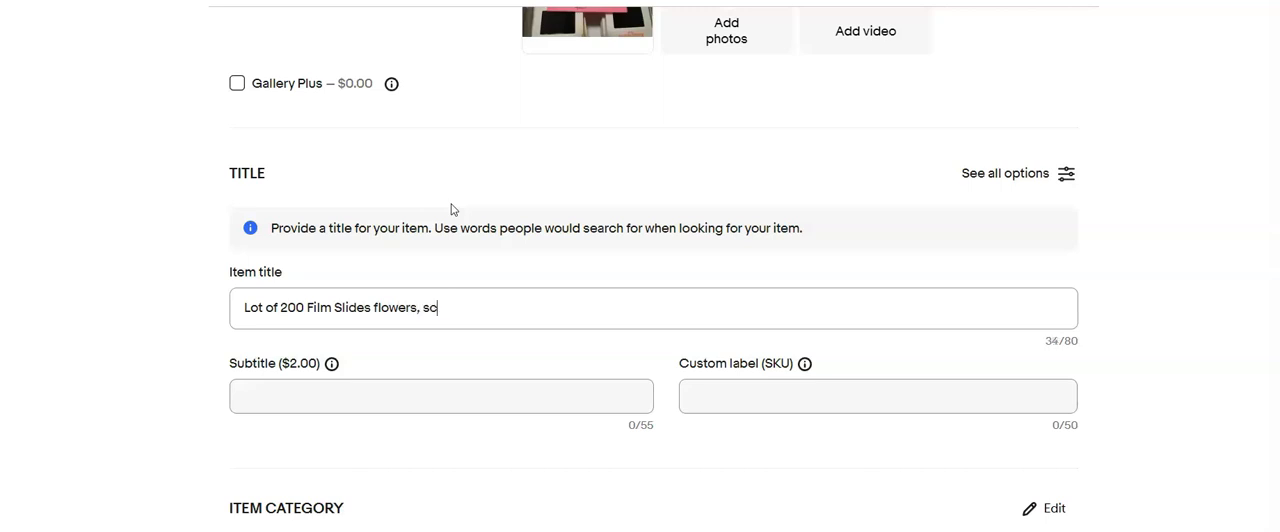
scroll(451, 209, "up", 2)
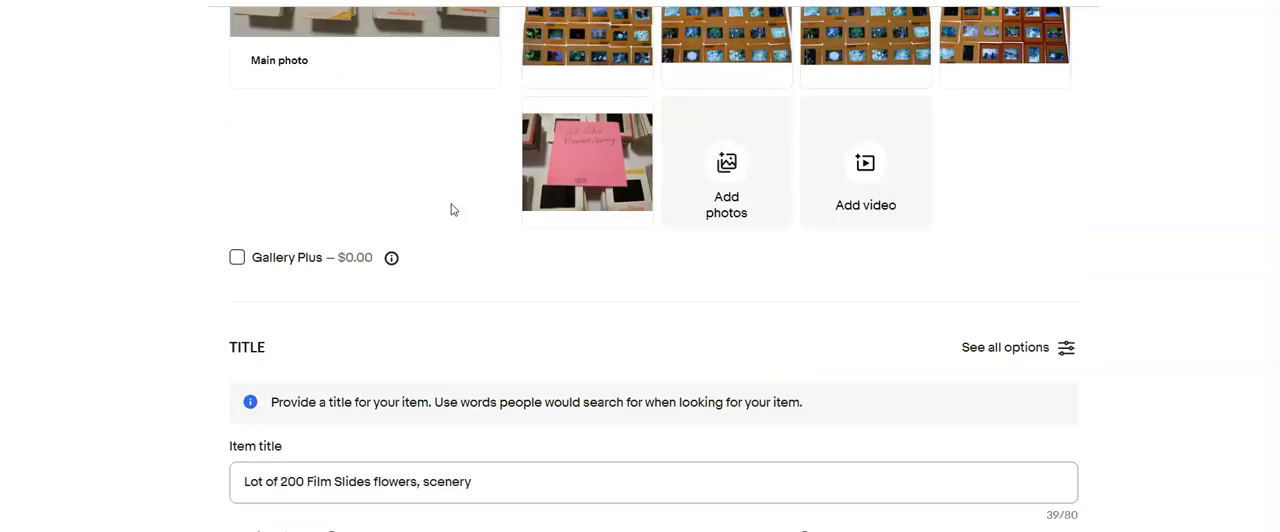
scroll(438, 226, "down", 3)
left_click(722, 322)
type("423")
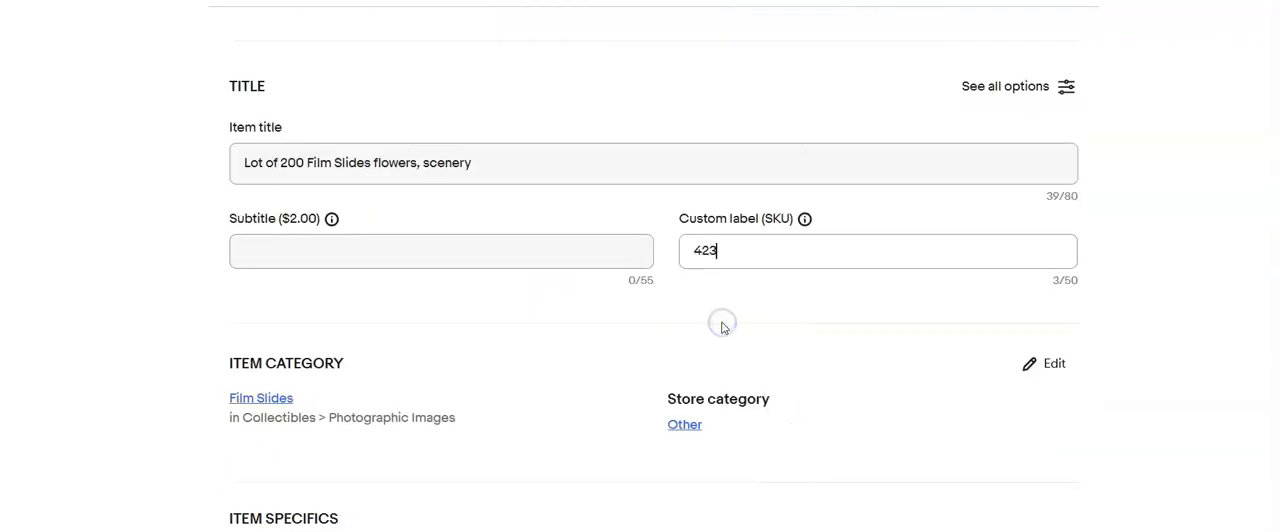
- Fill in the item specifics with format 35mm, size 2 x 2 in and Original as the original/licensed reprint value
scroll(503, 366, "down", 6)
left_click(549, 285)
scroll(503, 360, "down", 3)
left_click(566, 329)
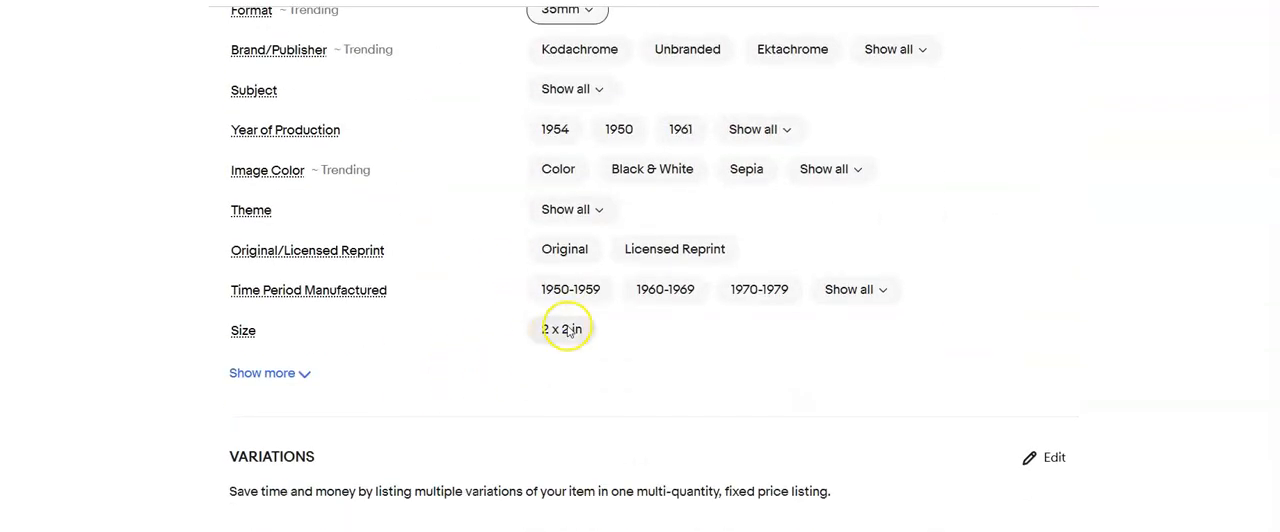
left_click(577, 251)
- Set the theme in the item specifics to Floral and look through the remaining theme choices
scroll(451, 331, "down", 3)
scroll(523, 220, "up", 2)
left_click(590, 123)
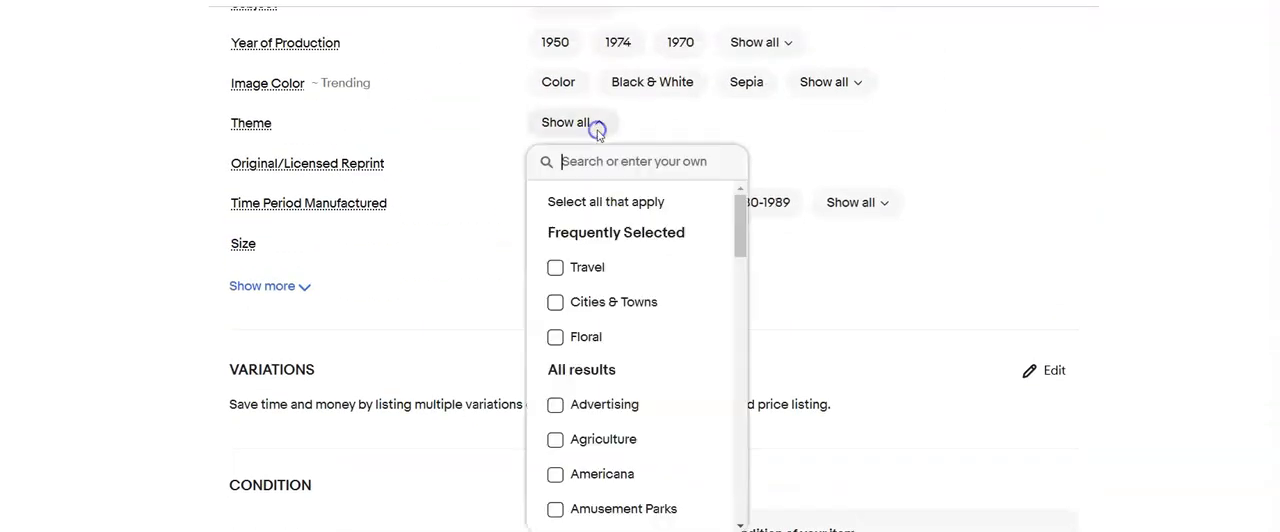
left_click(555, 337)
scroll(663, 383, "down", 3)
scroll(669, 392, "down", 10)
scroll(669, 392, "down", 10)
scroll(669, 392, "down", 8)
left_click(894, 311)
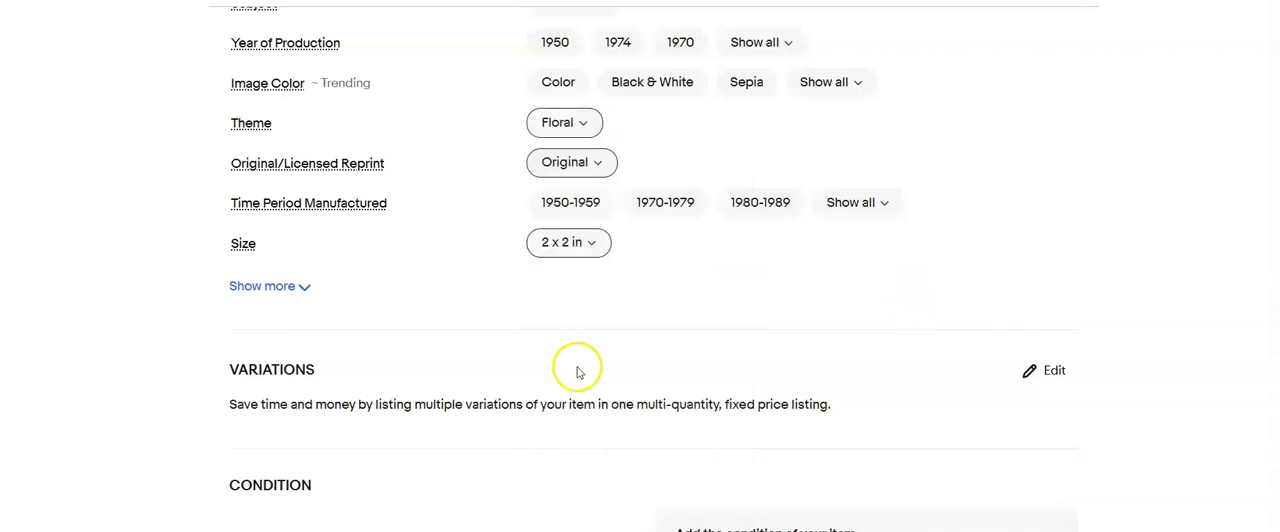
- Set the item condition to Used with the condition description "Processed vintage slides"
scroll(577, 371, "down", 3)
left_click(236, 222)
left_click(432, 171)
left_click(406, 271)
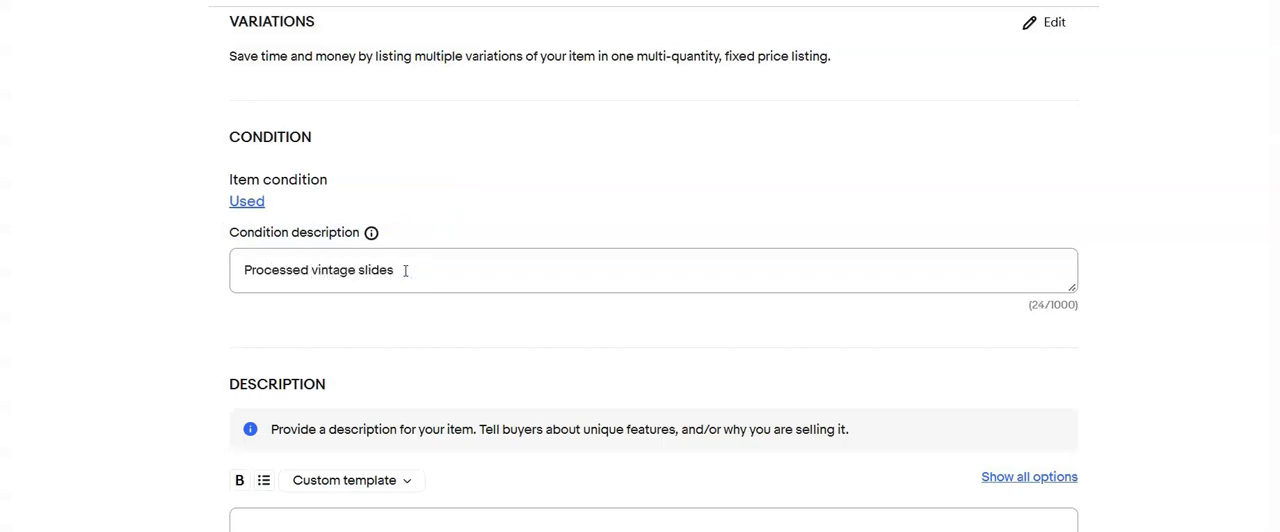
- Copy the item title into the listing description and add a sentence beginning with "Please"
scroll(405, 270, "down", 3)
left_click(406, 269)
scroll(405, 270, "up", 10)
left_click_drag(492, 337, 229, 357)
key("ctrl+c")
scroll(263, 391, "down", 7)
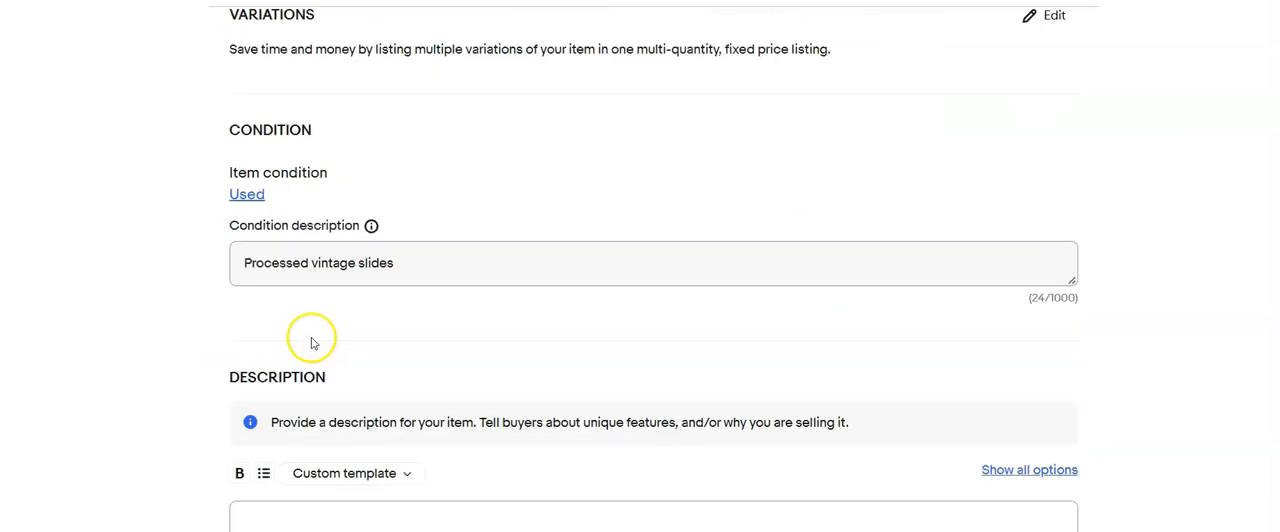
scroll(311, 343, "down", 3)
left_click(338, 251)
key("ctrl+v")
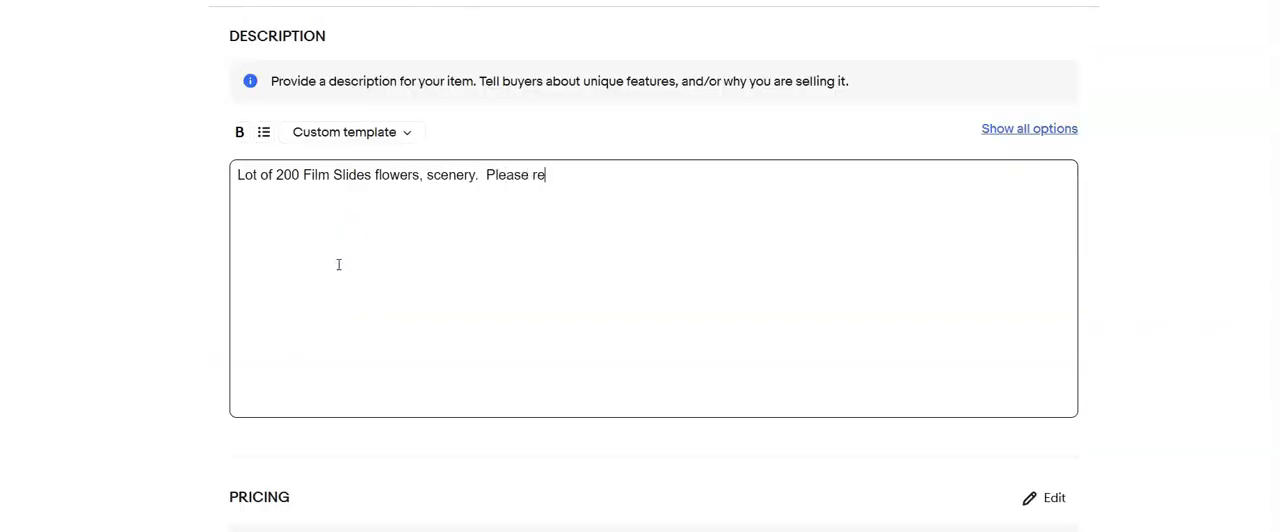
- Review the pricing, shipping policy choices and preferences, keeping the policy Priority Flat rate bubble mailer
scroll(338, 264, "down", 5)
left_click(308, 216)
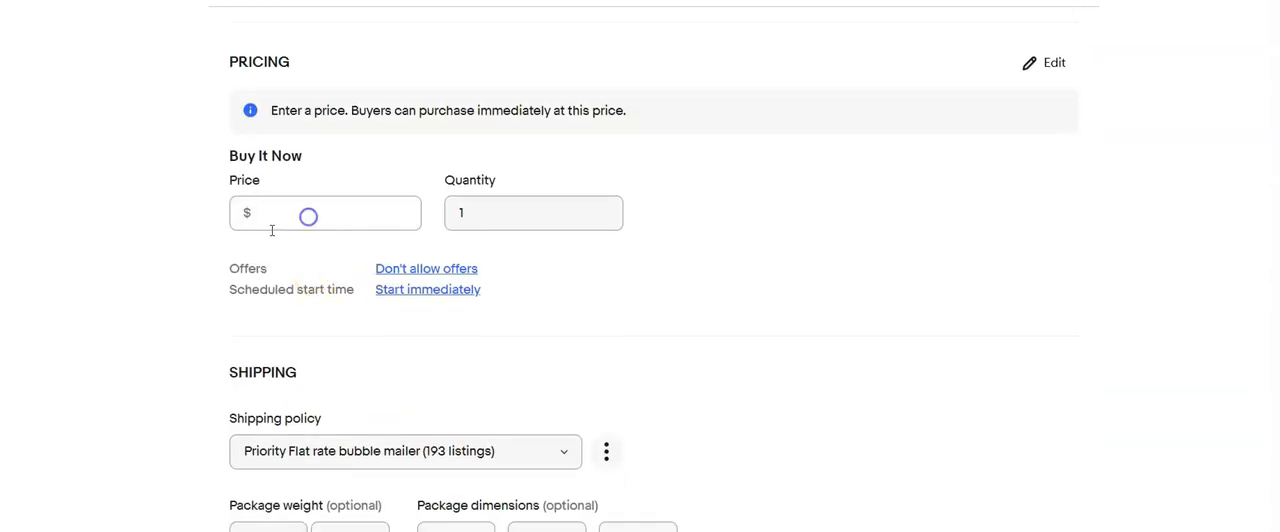
scroll(271, 230, "down", 2)
left_click(553, 276)
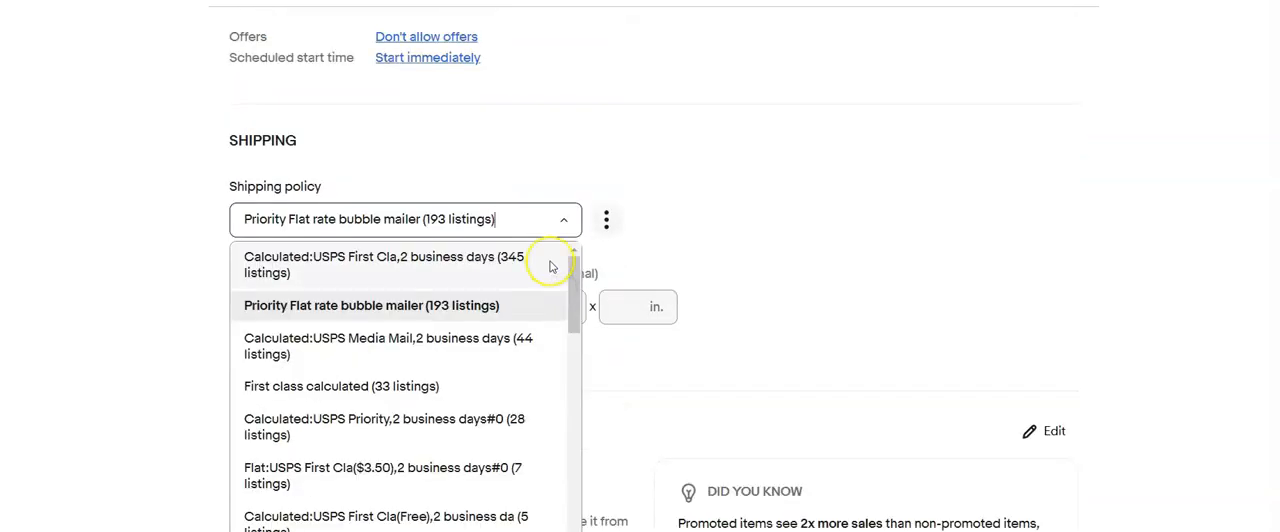
left_click(672, 223)
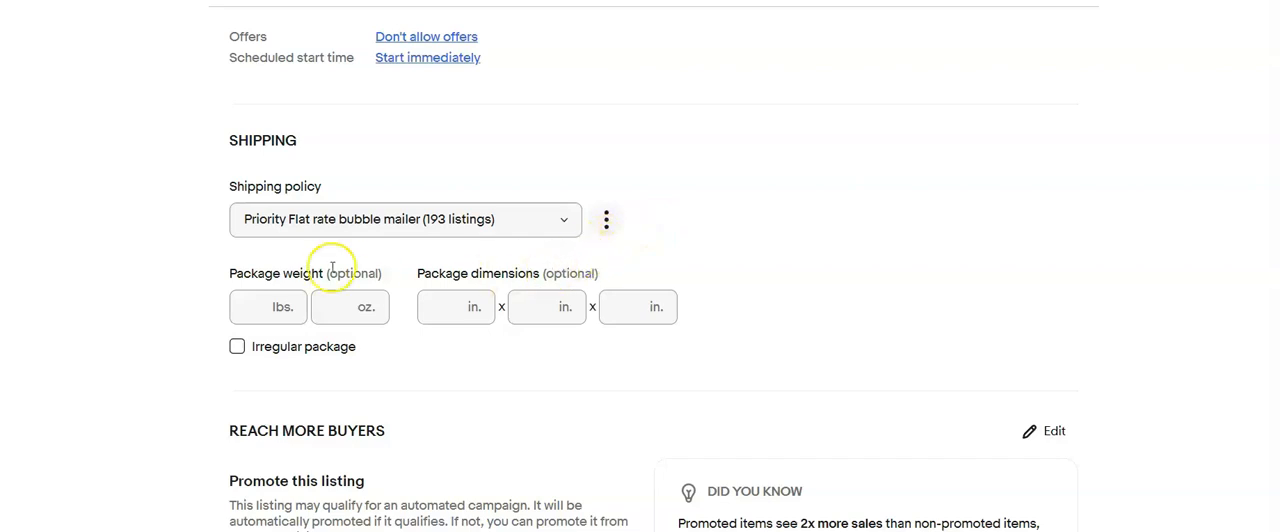
scroll(431, 305, "down", 6)
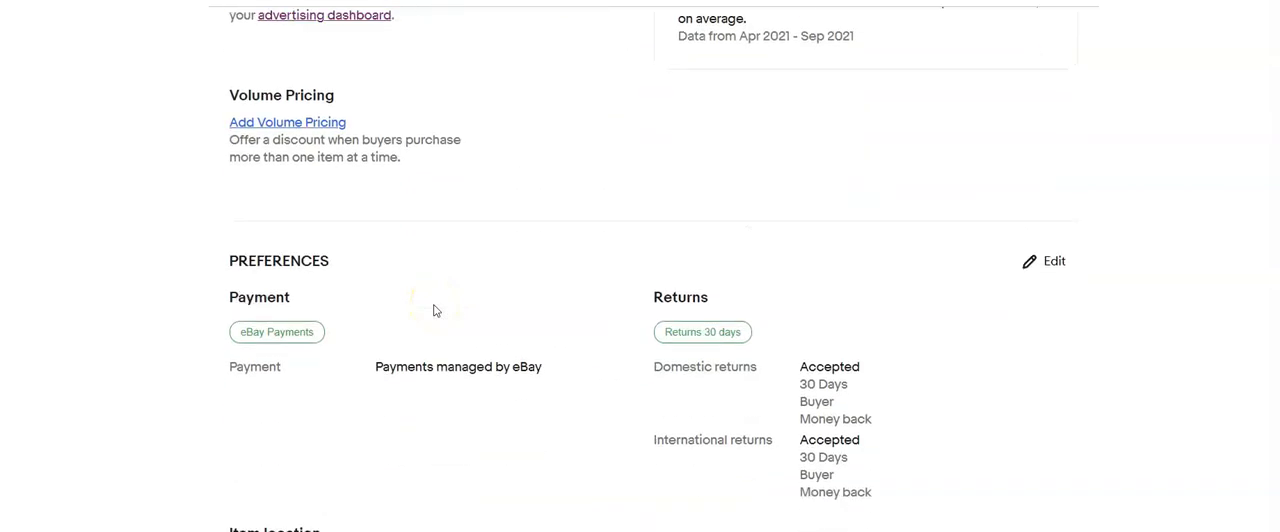
- Crop the main photo of the listing with 12 photos at its bottom, top and left edges and apply the crop
scroll(71, 472, "up", 3)
left_click(257, 109)
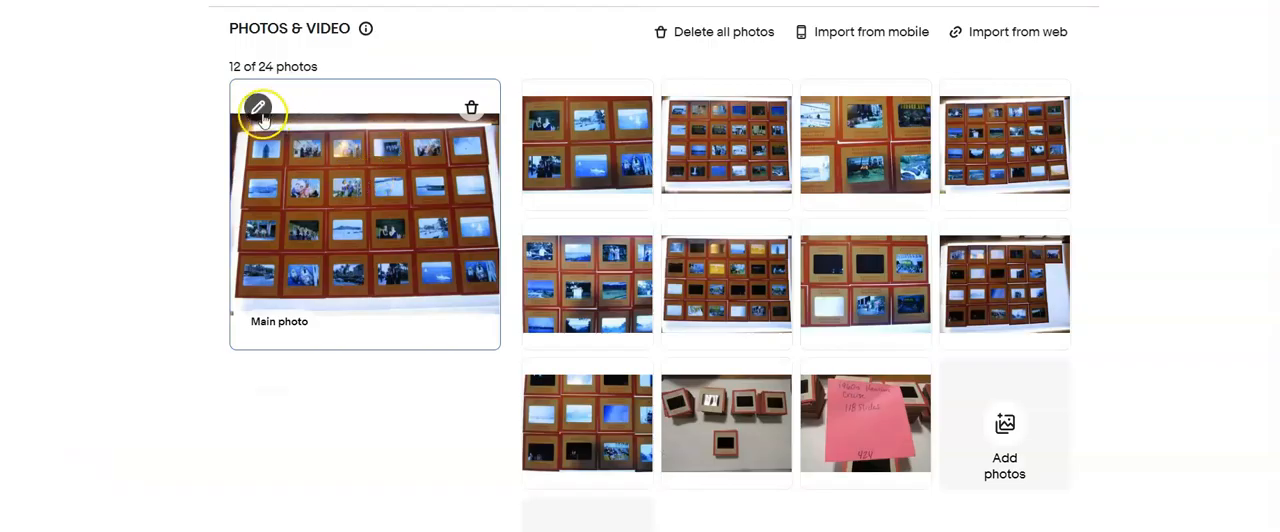
left_click(660, 481)
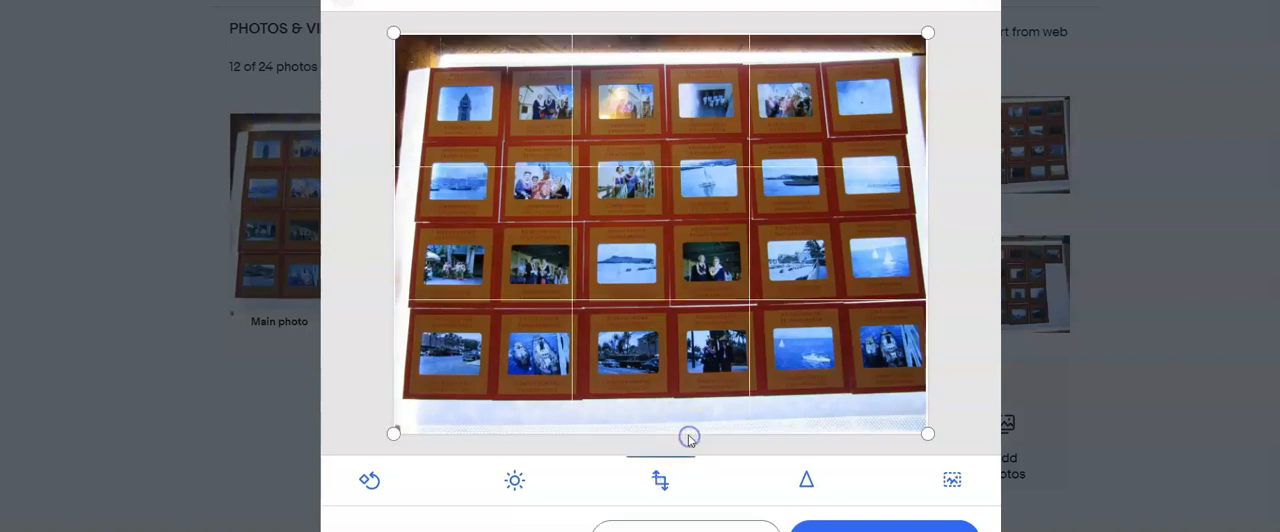
left_click_drag(690, 434, 706, 391)
left_click_drag(726, 34, 720, 65)
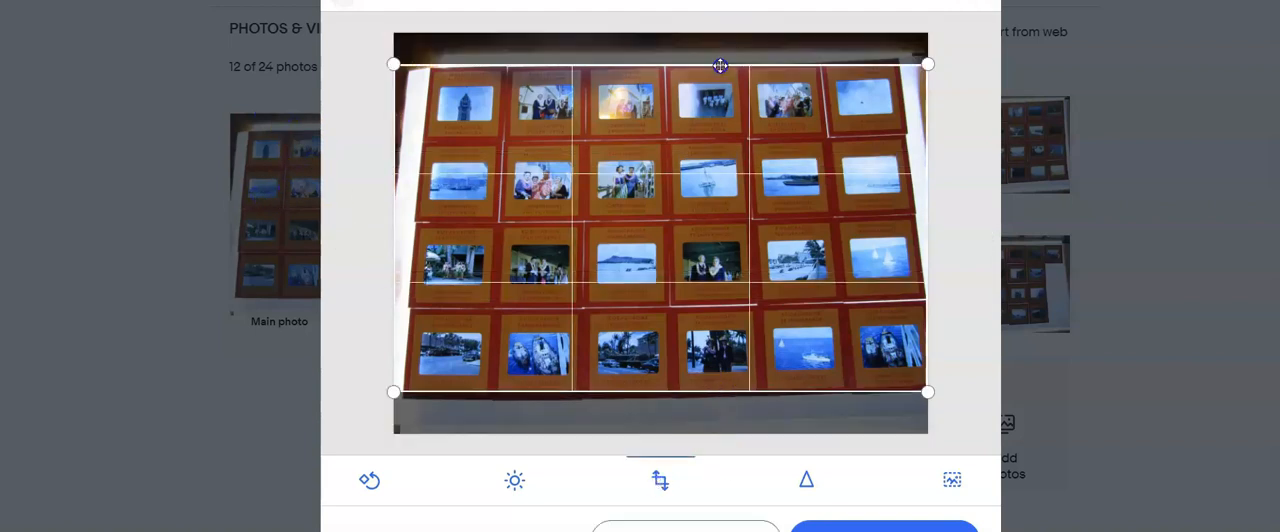
left_click_drag(393, 227, 412, 229)
left_click(884, 526)
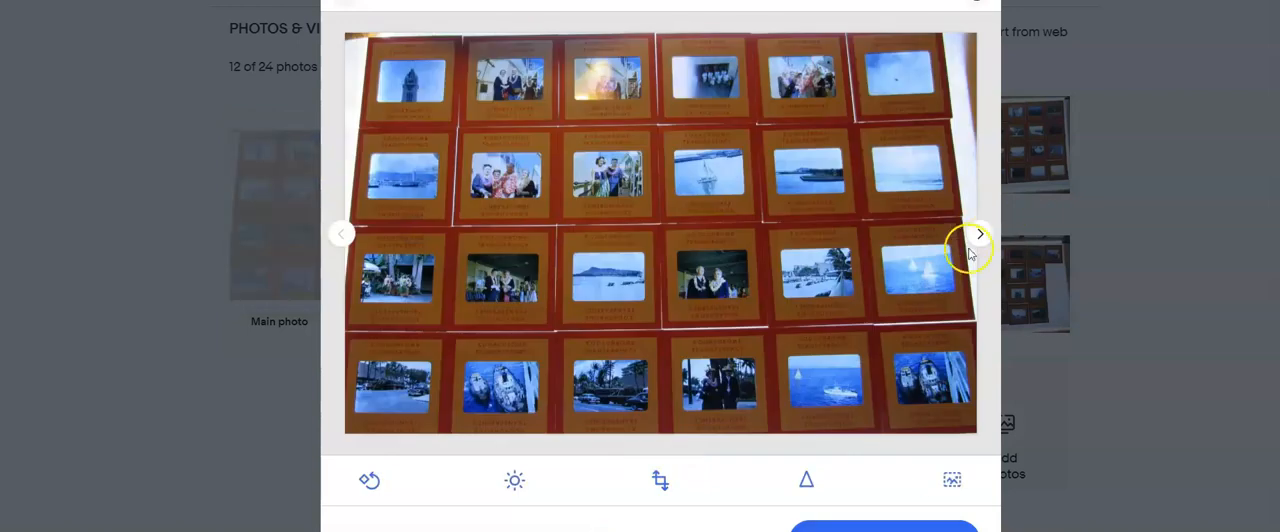
- Skip the close-up and crop the third photo, with the waterfall slide, on all four sides to the slide grid
left_click(978, 240)
left_click(979, 241)
left_click(662, 480)
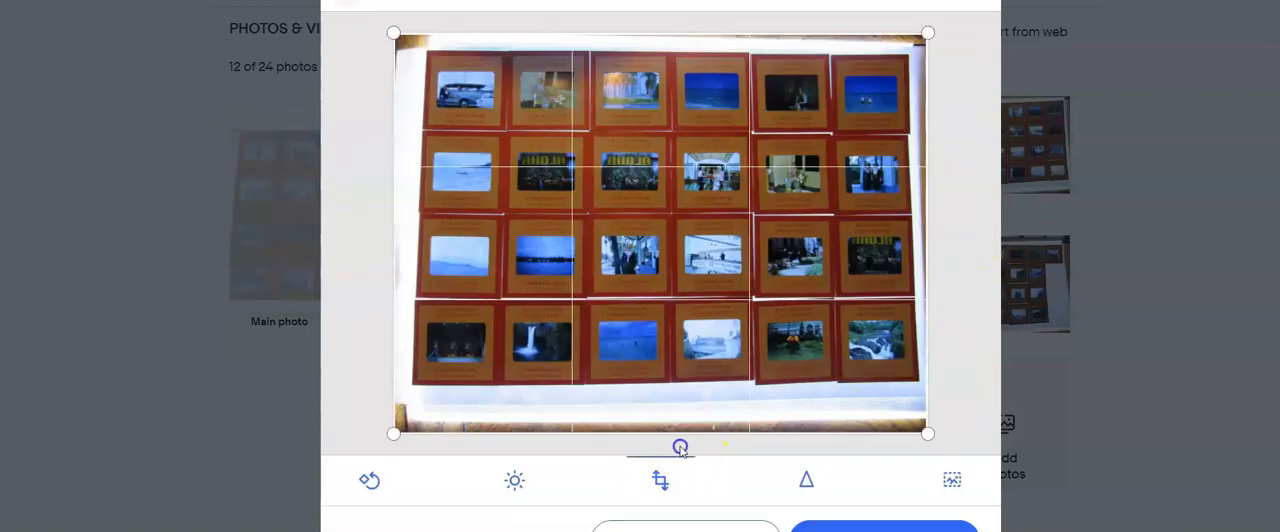
left_click_drag(685, 433, 686, 378)
left_click_drag(703, 33, 704, 55)
left_click_drag(395, 157, 420, 158)
left_click_drag(927, 147, 909, 146)
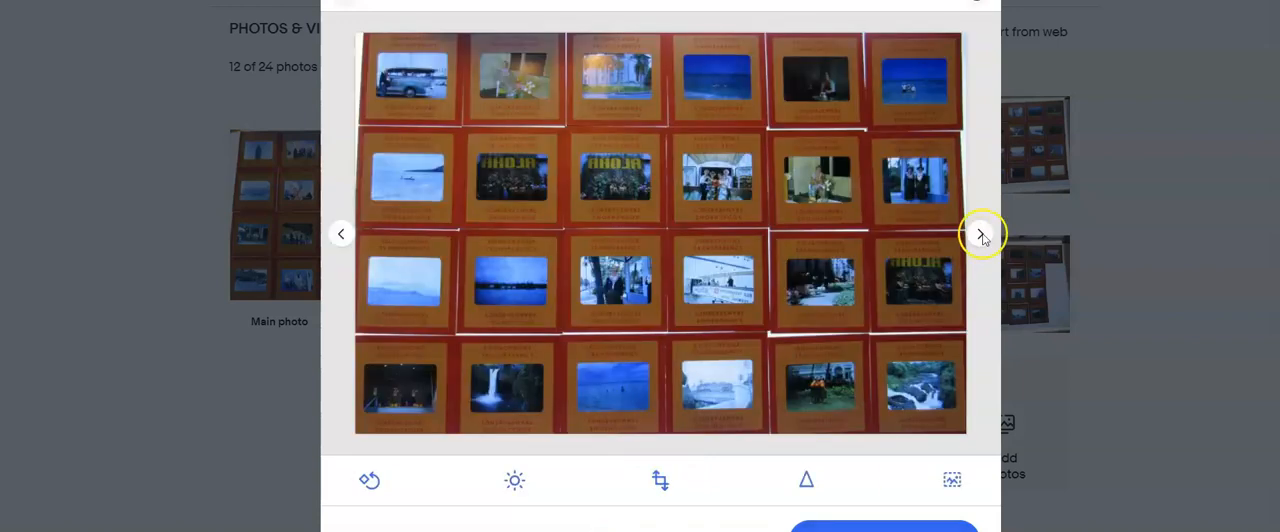
left_click(980, 233)
- Crop the fifth photo on all four sides so only the full grid of red-mounted slides remains
left_click(980, 233)
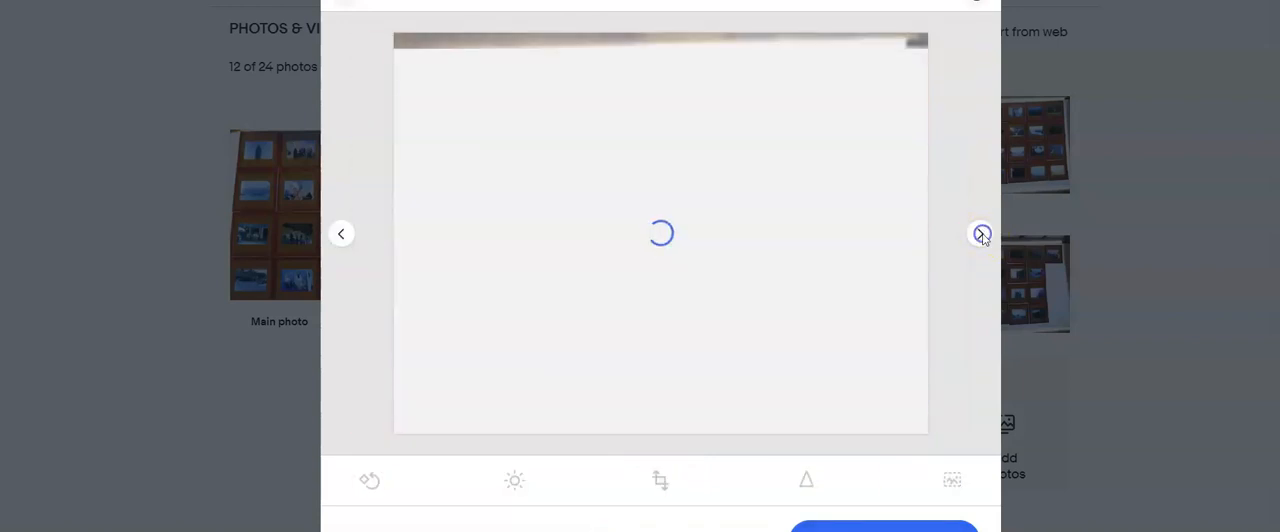
left_click(660, 480)
left_click_drag(688, 432, 690, 389)
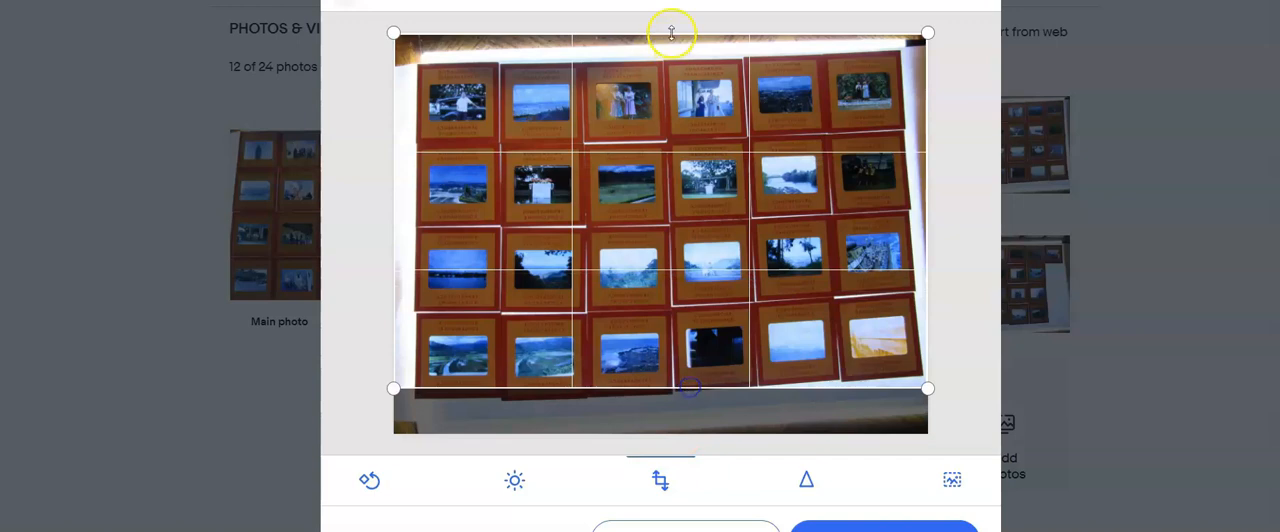
left_click_drag(668, 32, 677, 60)
left_click_drag(391, 209, 417, 221)
left_click_drag(928, 133, 914, 130)
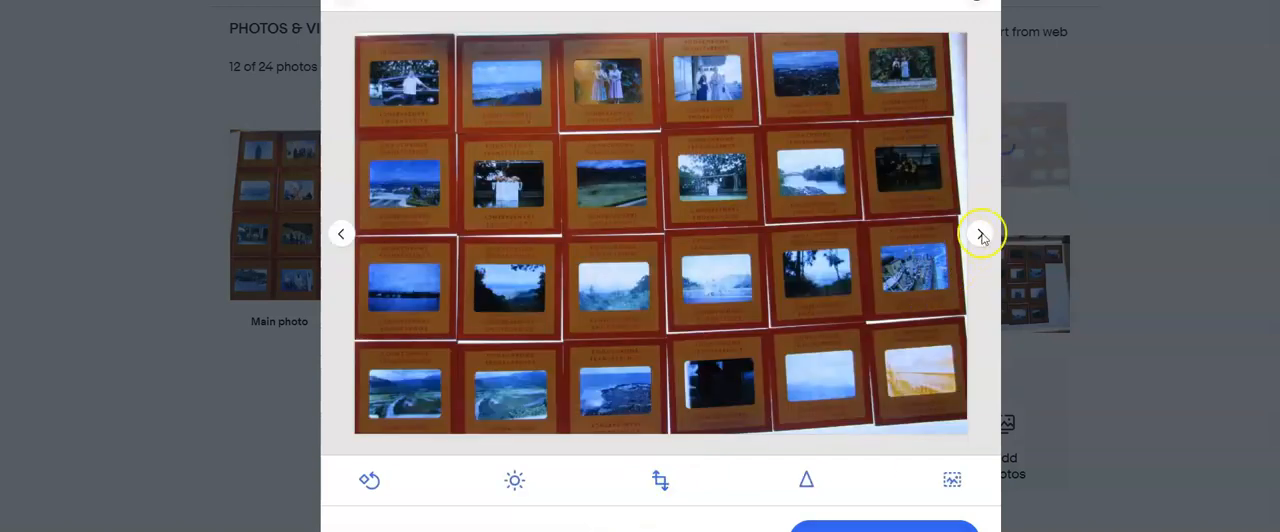
- Crop the seventh photo, the grid with the yellow-tinted slides, at its bottom, top and left edges
left_click(981, 234)
left_click(660, 480)
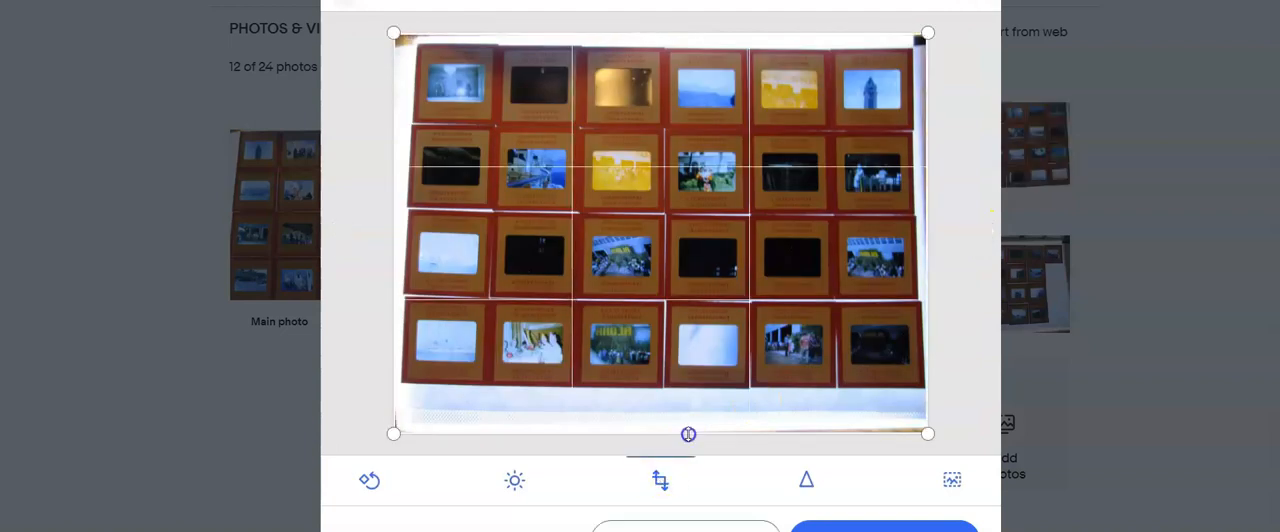
left_click_drag(688, 434, 694, 383)
left_click_drag(700, 32, 697, 52)
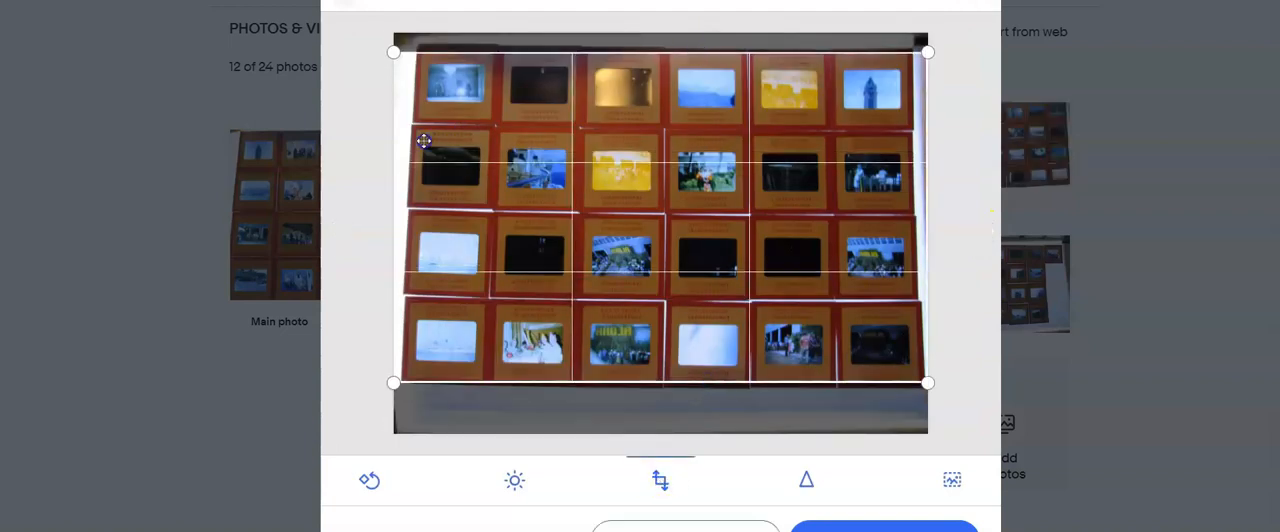
left_click_drag(393, 145, 410, 145)
left_click(979, 236)
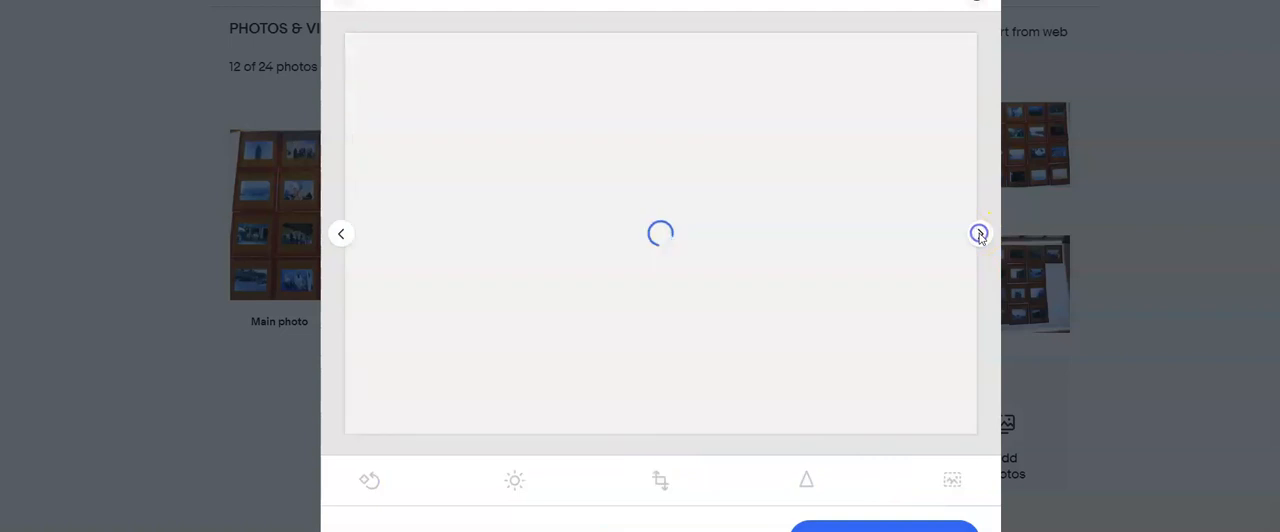
- Crop the ninth photo, the slide grid with the longer top row, on all four sides and apply the crop
left_click(974, 243)
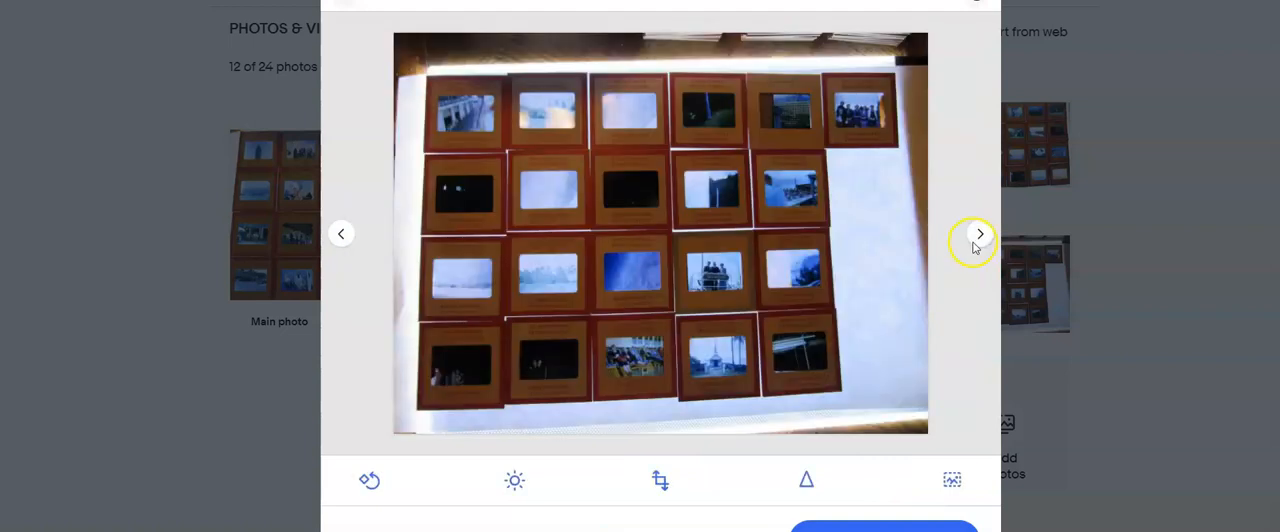
left_click(661, 481)
left_click_drag(688, 432, 687, 394)
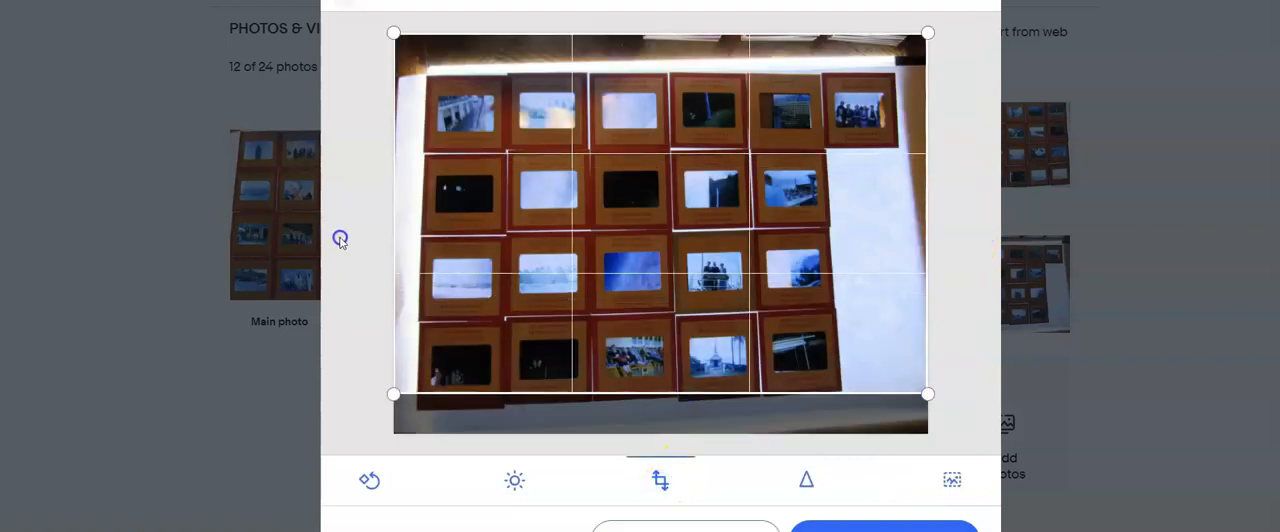
left_click_drag(392, 244, 421, 256)
left_click_drag(647, 36, 645, 78)
left_click_drag(926, 168, 894, 164)
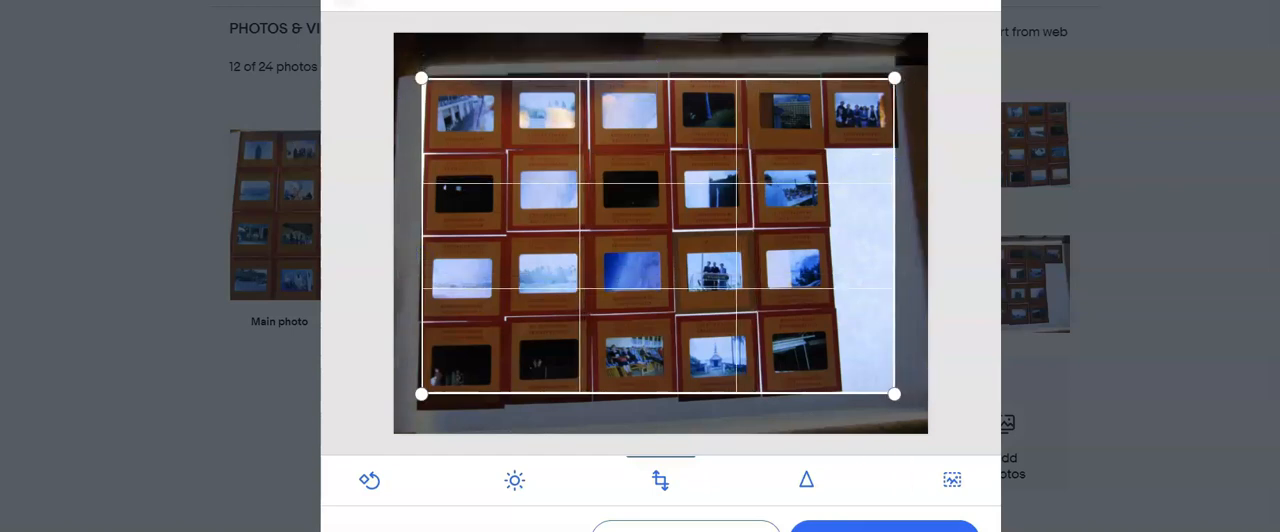
left_click(884, 528)
- Crop the photo of the stacked slides at its bottom and top edges, apply it and finish photo editing
left_click(981, 236)
left_click(981, 236)
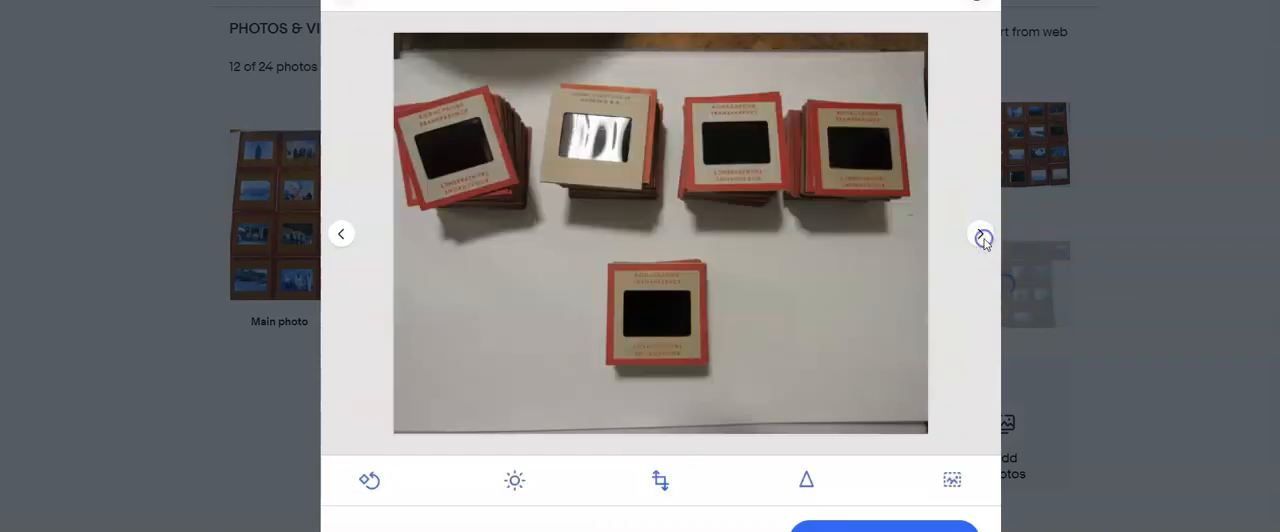
left_click(659, 478)
left_click_drag(680, 431, 714, 390)
left_click_drag(666, 34, 666, 60)
left_click(884, 528)
left_click(978, 233)
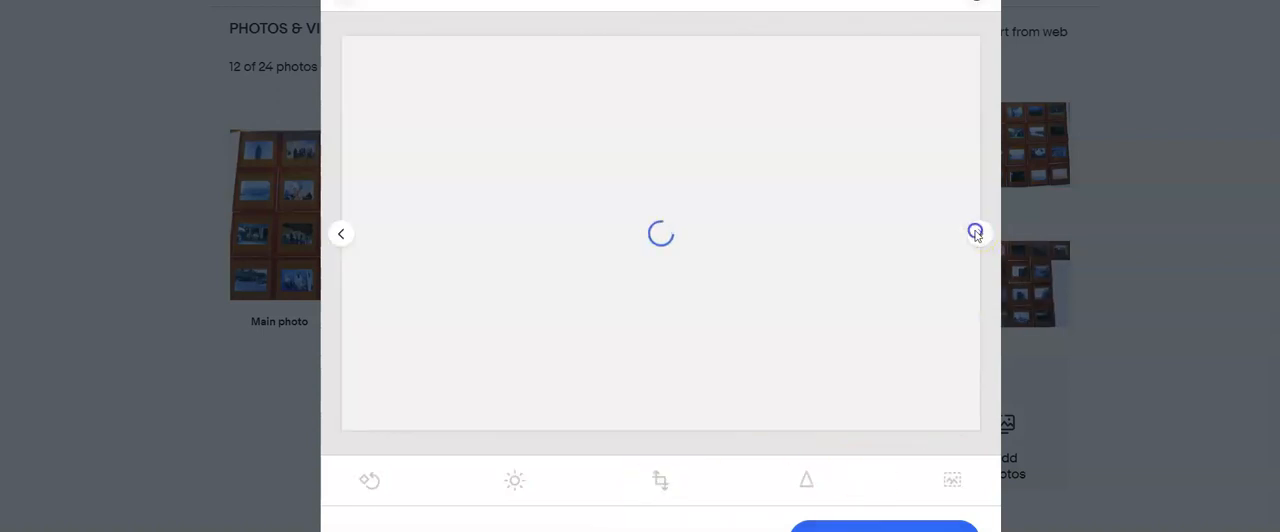
left_click(942, 510)
- Title the listing "Lot of 118 Film Slides 1960s Hawiian Cruise", select the title text for reuse and set the custom label to 424
scroll(471, 352, "down", 5)
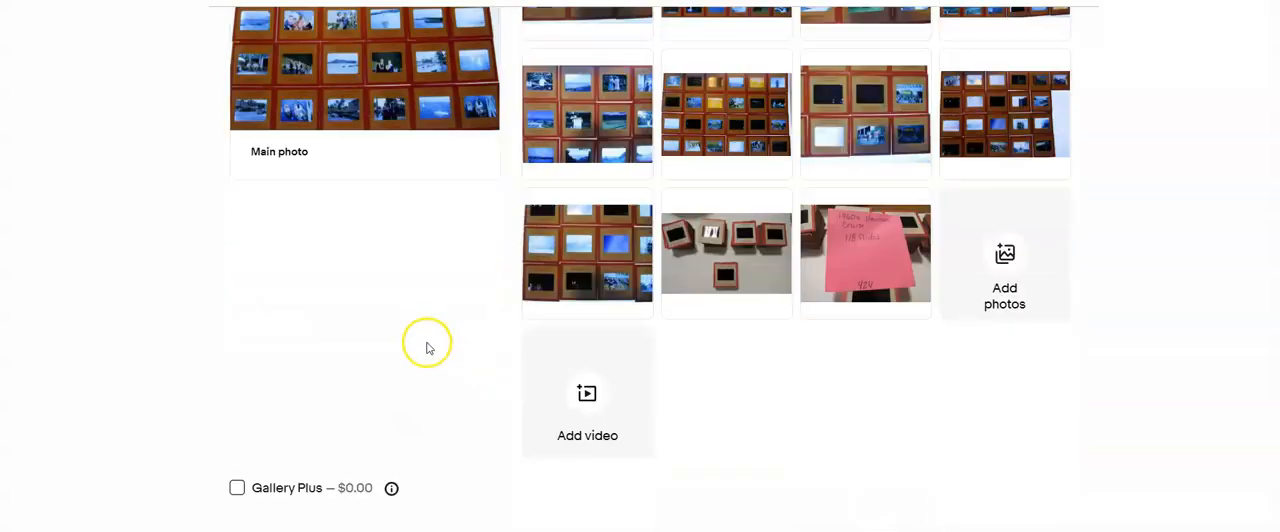
left_click(465, 453)
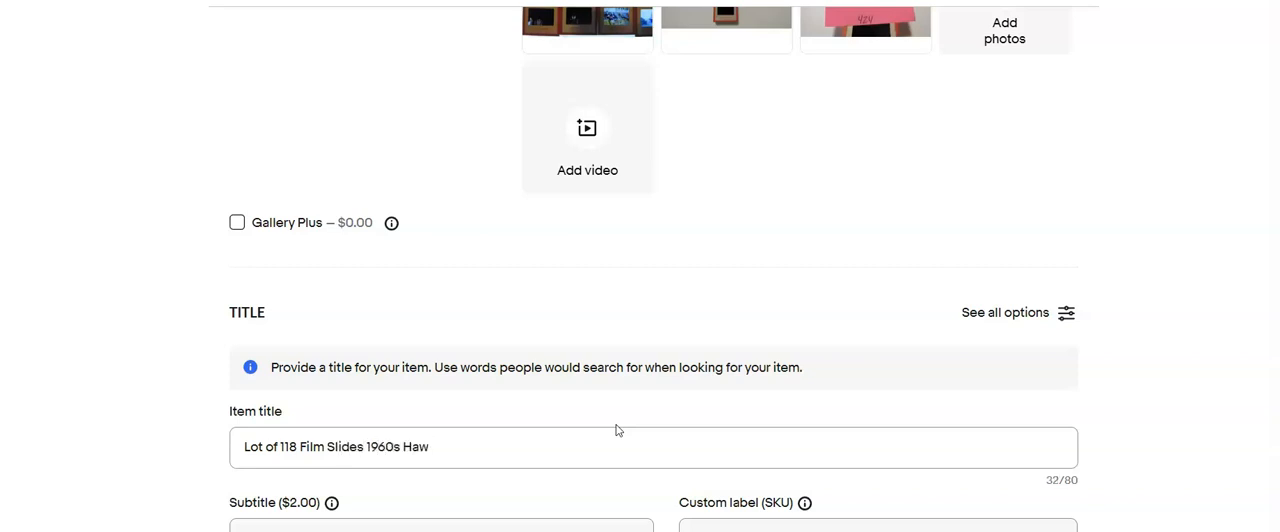
scroll(616, 430, "down", 1)
left_click_drag(474, 357, 188, 383)
key("ctrl+c")
left_click(735, 438)
type("424")
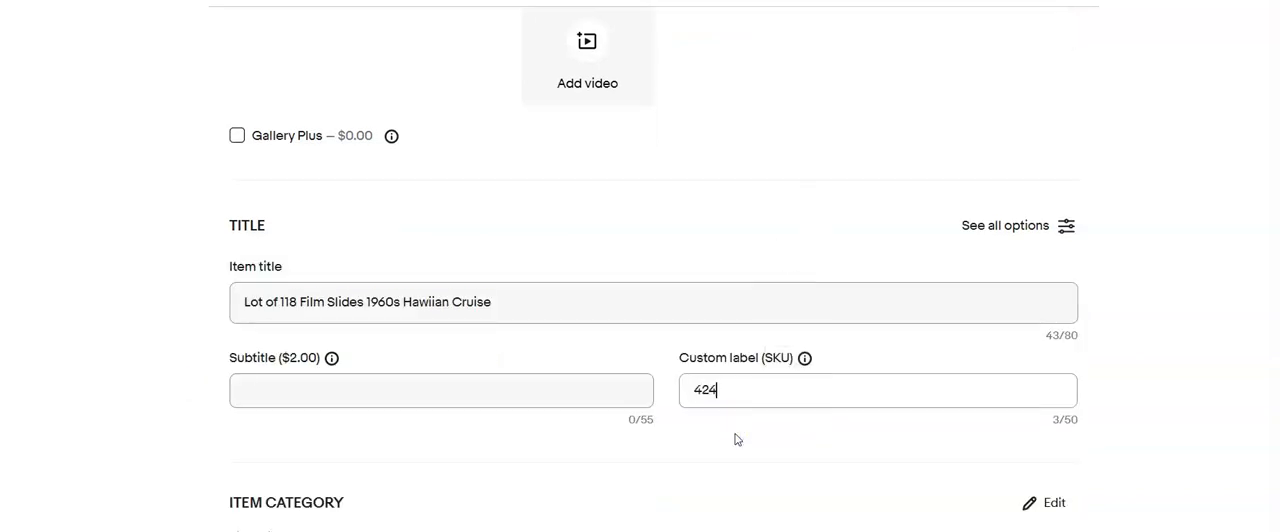
- Set the item specifics to type Film Slide, format 35mm, brand Kodachrome and subject Travel & Transportation
scroll(706, 449, "down", 5)
scroll(580, 400, "down", 3)
left_click(571, 331)
scroll(574, 360, "up", 10)
left_click(609, 214)
left_click(277, 240)
scroll(254, 330, "down", 10)
left_click(563, 361)
left_click(584, 402)
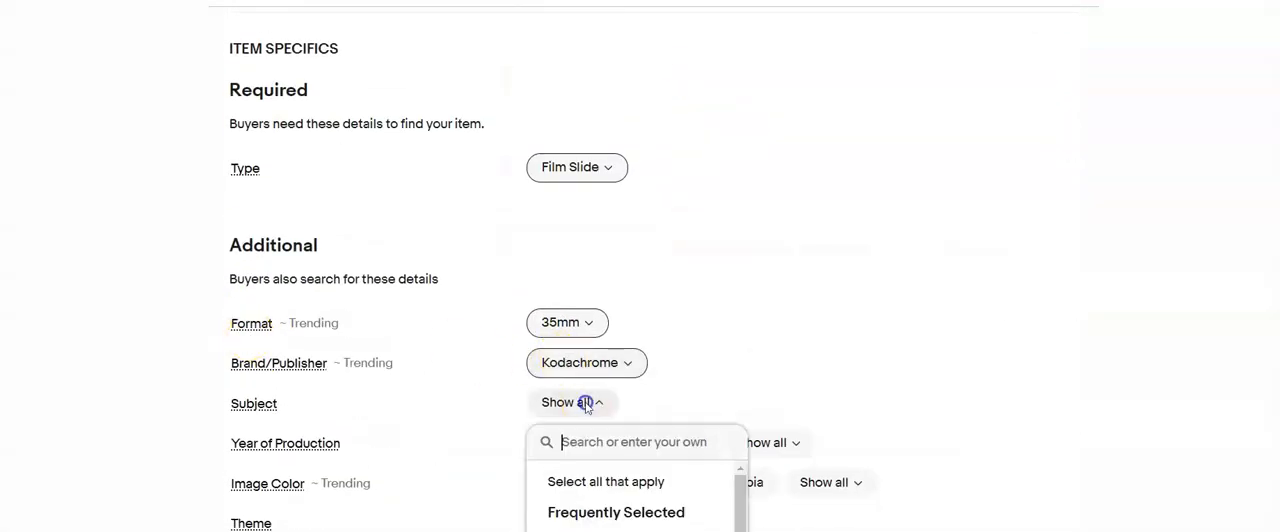
left_click(489, 407)
- Set the image color to Color, mark the slides Original, and choose 1960-1969 and size 2 x 2 in
scroll(491, 434, "down", 3)
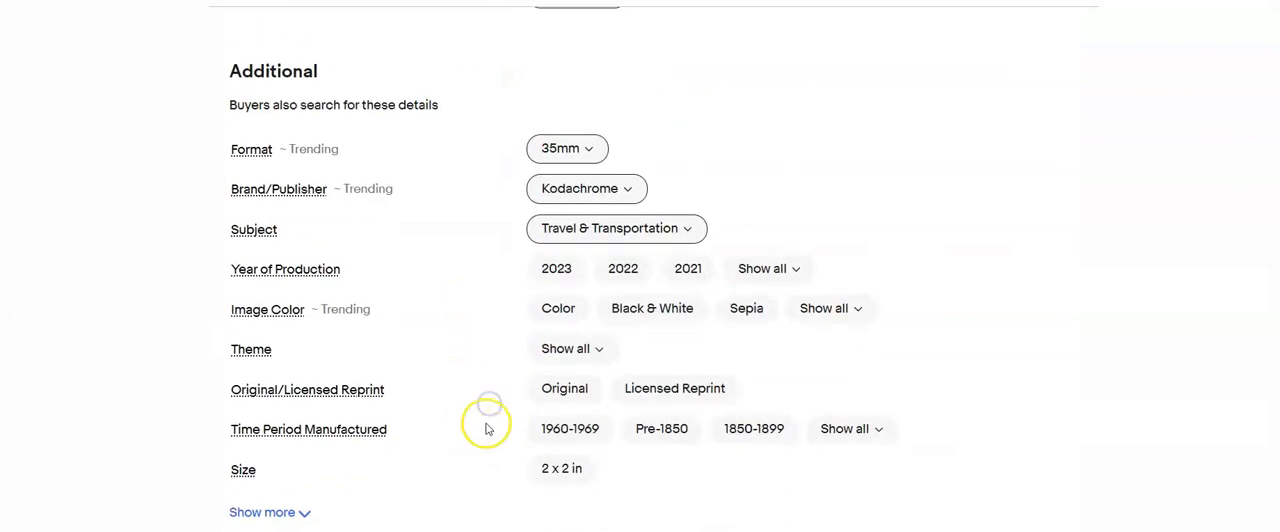
left_click(562, 222)
left_click(564, 301)
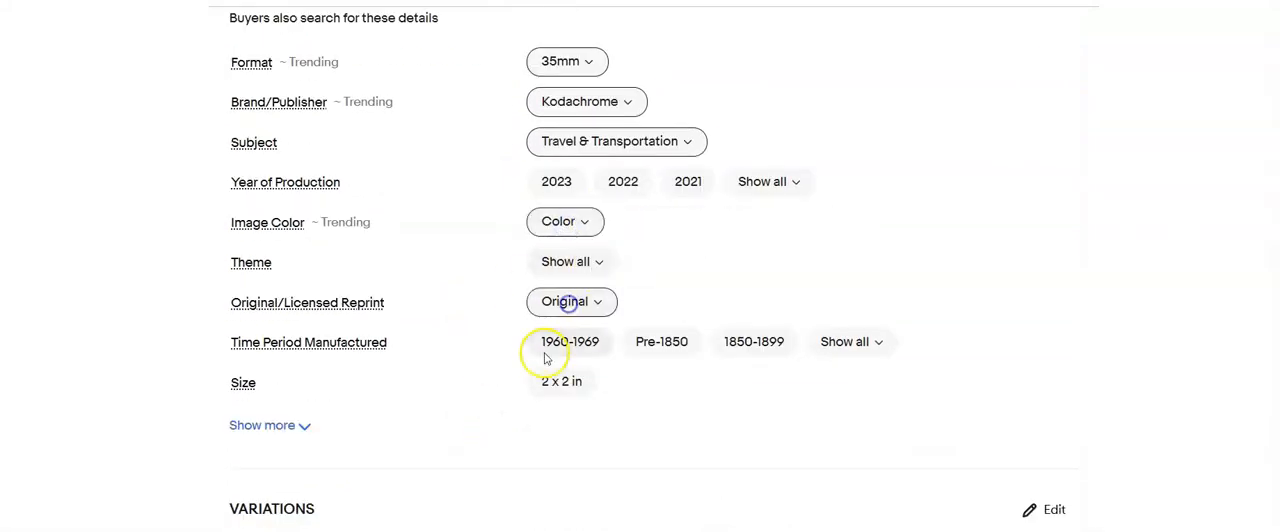
left_click(570, 341)
left_click(561, 381)
- Set the item condition to Used with the condition description "Processed film slides"
scroll(214, 306, "down", 5)
left_click(235, 273)
left_click(428, 168)
left_click(442, 324)
type("Processed film slides")
- Fill the description with the copied title plus a note to refer to the photos, and enter a Buy It Now price of about $40
scroll(443, 324, "down", 3)
left_click(446, 300)
key("ctrl+v")
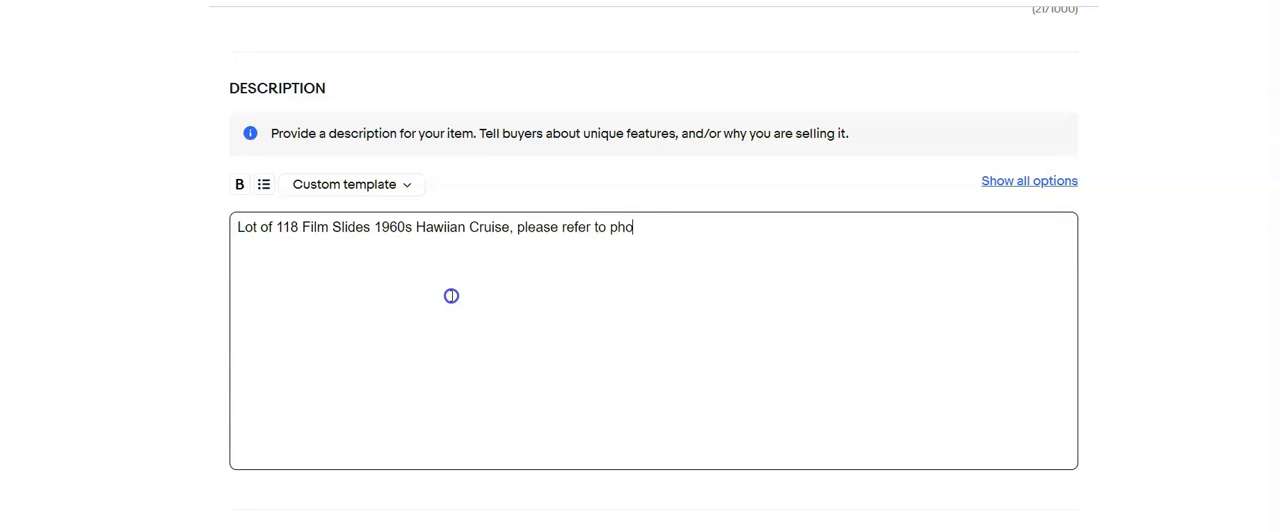
scroll(451, 296, "down", 10)
left_click(342, 179)
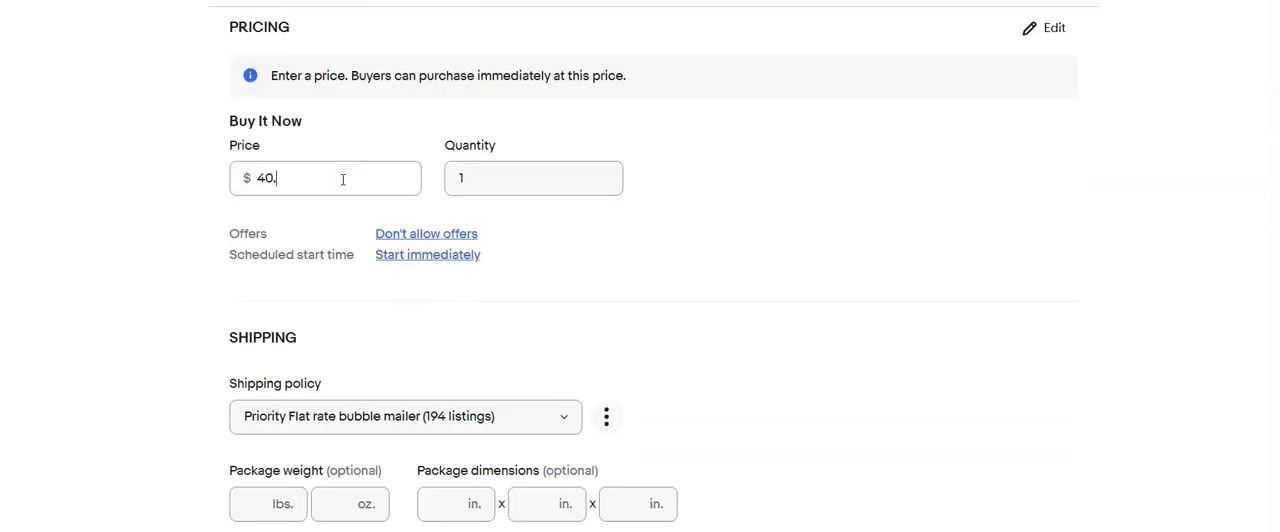
- Choose the shipping policy "Calculated:USPS Priority,2 business days#0"
scroll(342, 186, "down", 2)
left_click(560, 241)
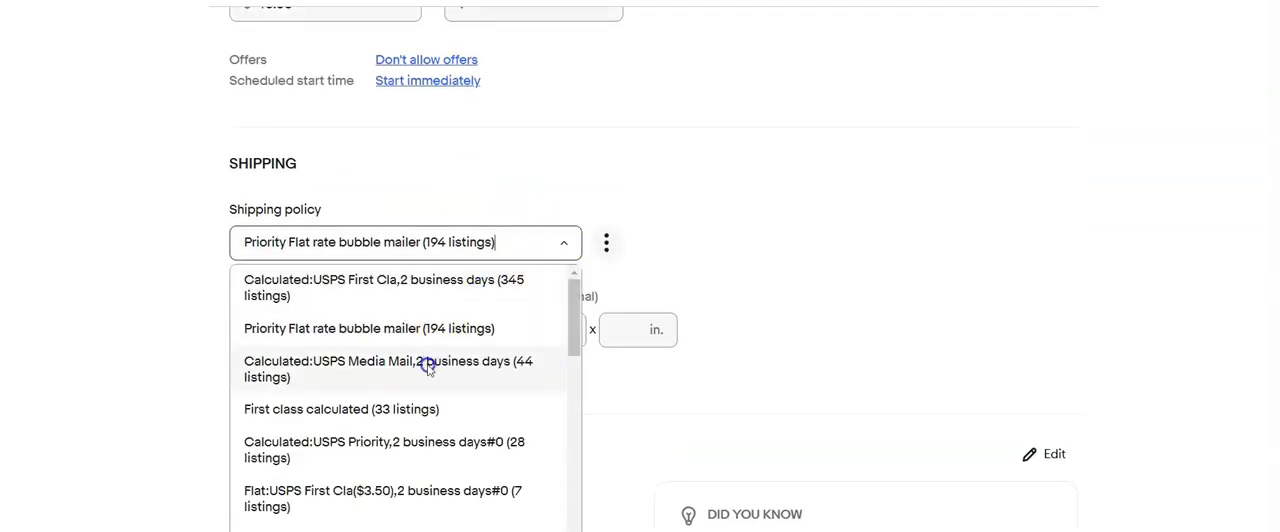
left_click(390, 440)
- Enter a package weight of 1 lb and package dimensions of 10 x 8 x 6 in
left_click(257, 331)
type("1")
left_click(432, 331)
type("10")
key("Tab")
type("8")
key("Tab")
type("6")
scroll(437, 437, "down", 1)
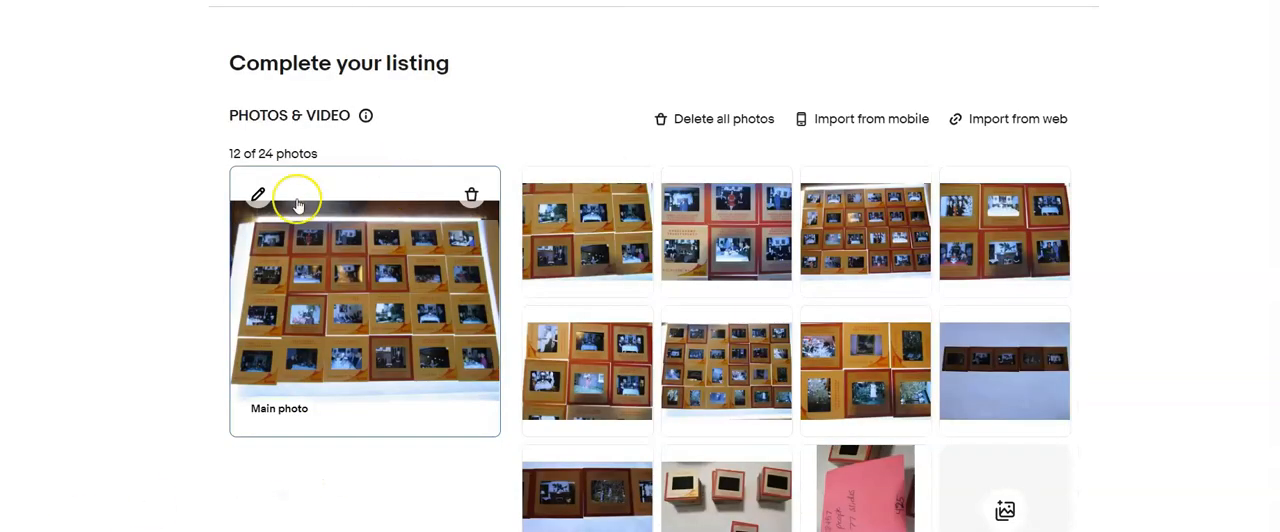
- In the next listing, crop the main photo at its bottom, top and left edges to the slide grid
left_click(297, 194)
left_click(661, 481)
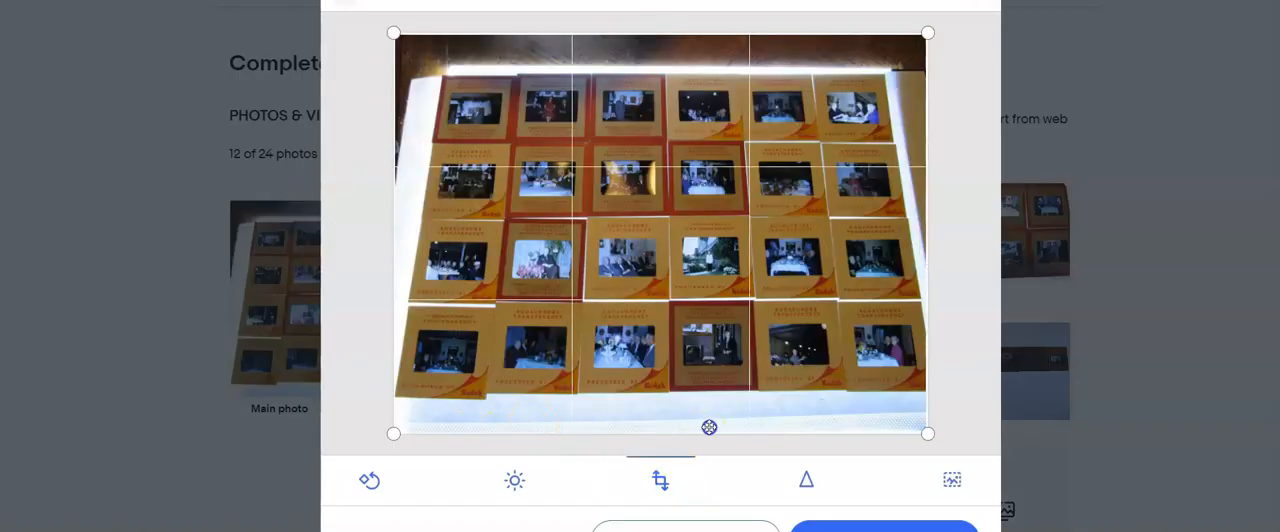
left_click_drag(709, 431, 723, 388)
left_click_drag(666, 30, 662, 74)
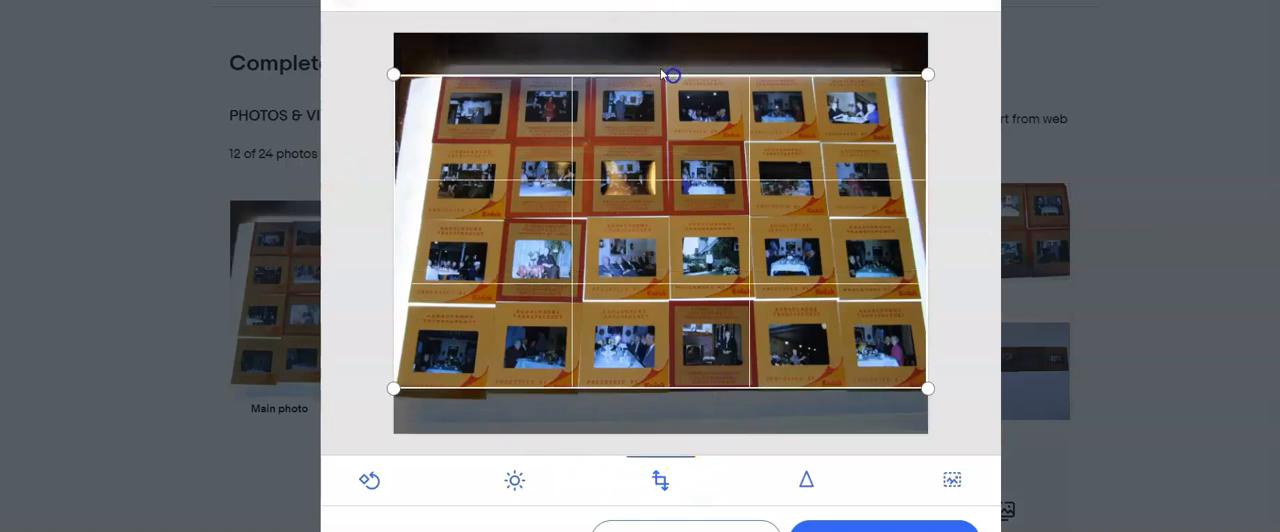
left_click_drag(394, 140, 411, 140)
left_click(887, 528)
- Go to the fourth photo, the second full slide grid, and crop its bottom and top edges
left_click(971, 242)
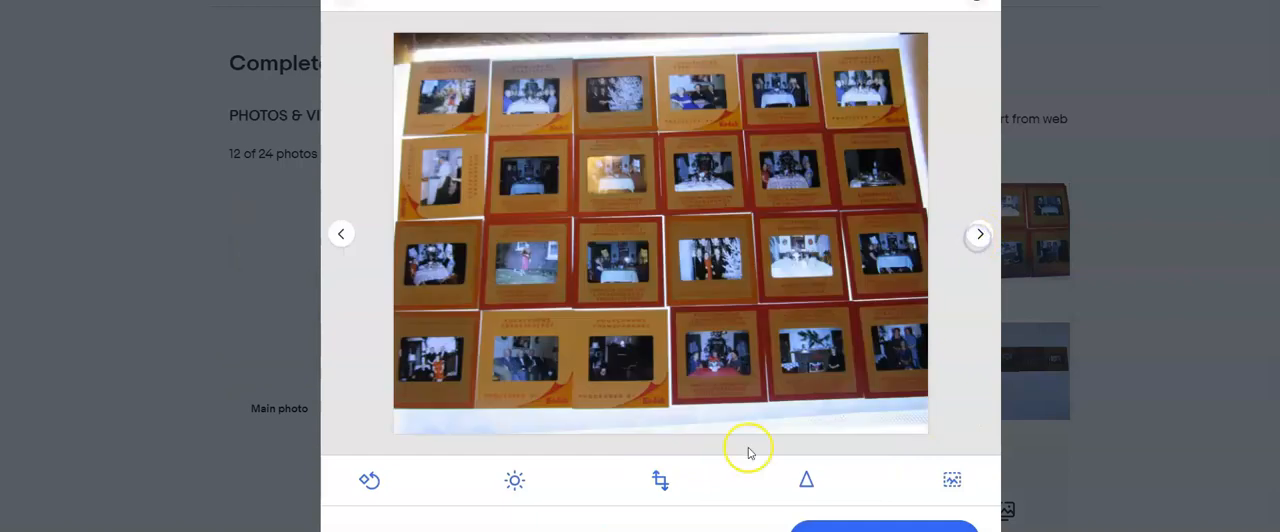
left_click(660, 481)
left_click_drag(688, 440, 690, 397)
left_click_drag(631, 30, 634, 59)
left_click(887, 528)
- Skip the close-ups and crop the seventh photo, the third full slide grid, at its bottom and top edges
left_click(987, 236)
left_click(989, 236)
left_click(987, 236)
left_click(672, 492)
left_click_drag(678, 433, 690, 388)
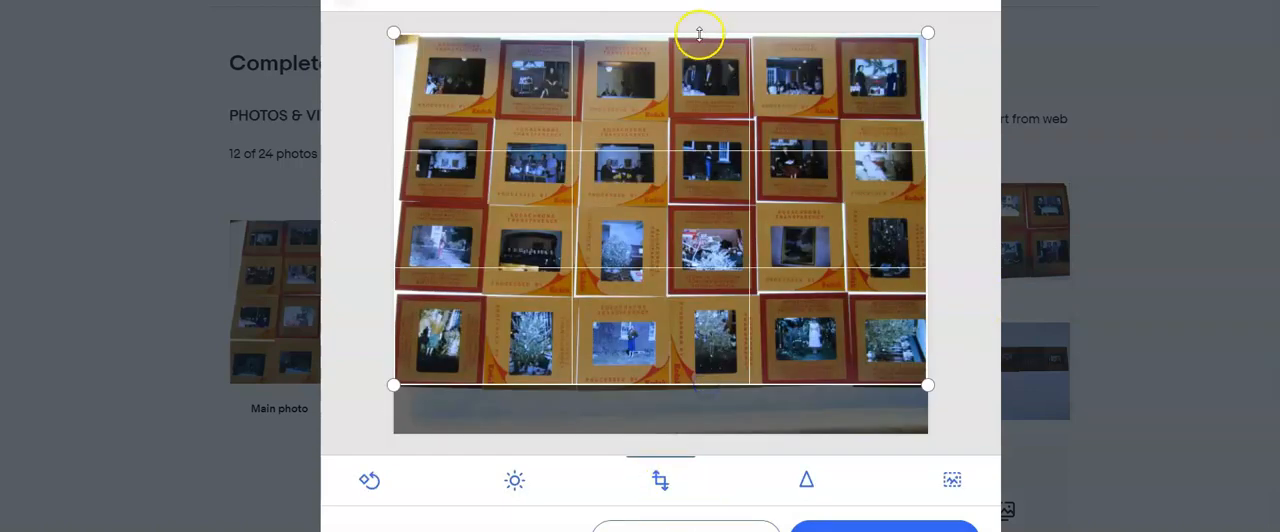
left_click_drag(700, 29, 700, 34)
left_click(885, 527)
- Crop the ninth photo at the bottom and top to a narrow strip around the row of five slides
left_click(980, 234)
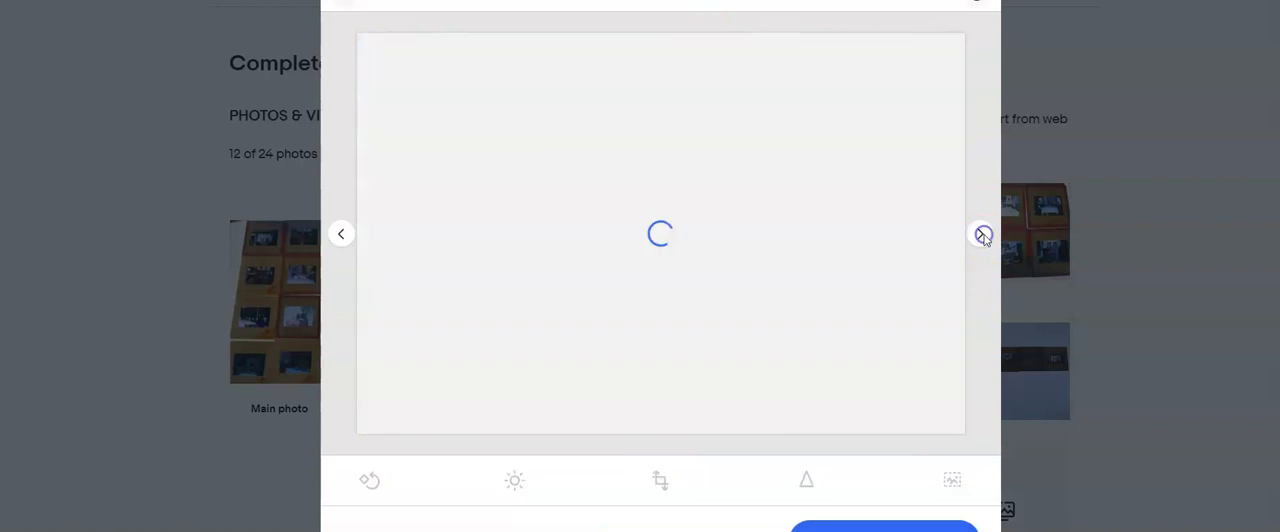
left_click(982, 235)
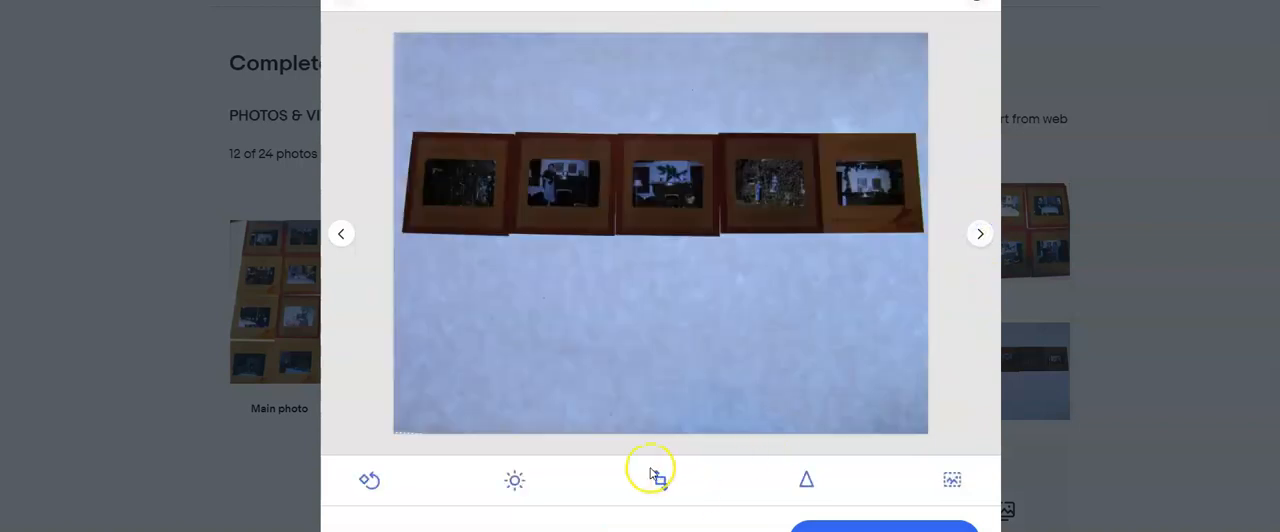
left_click(655, 477)
left_click_drag(611, 430, 678, 227)
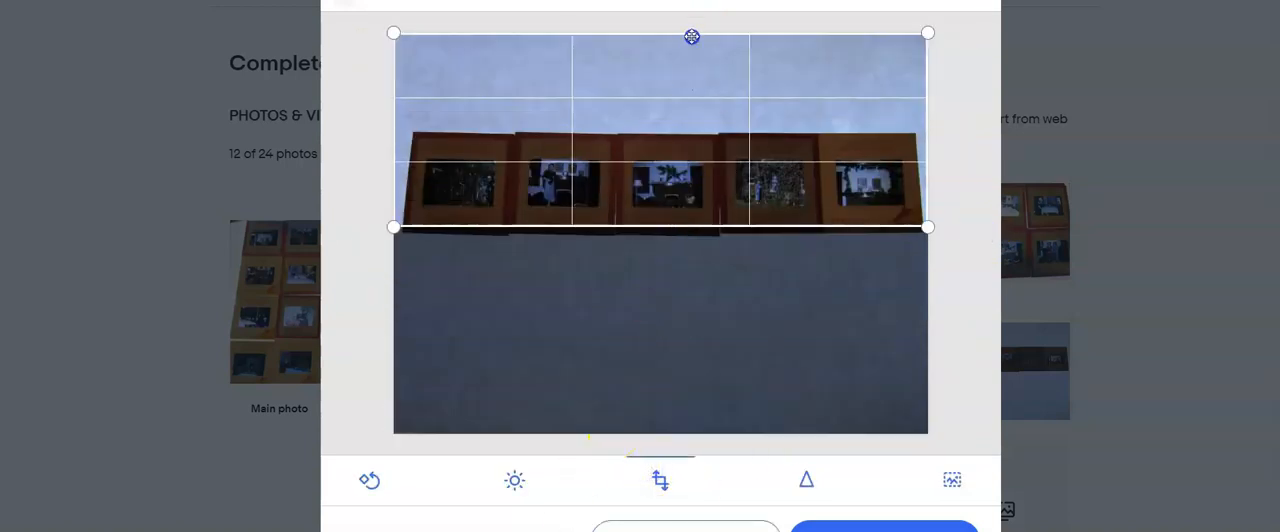
left_click_drag(692, 34, 699, 164)
left_click(810, 522)
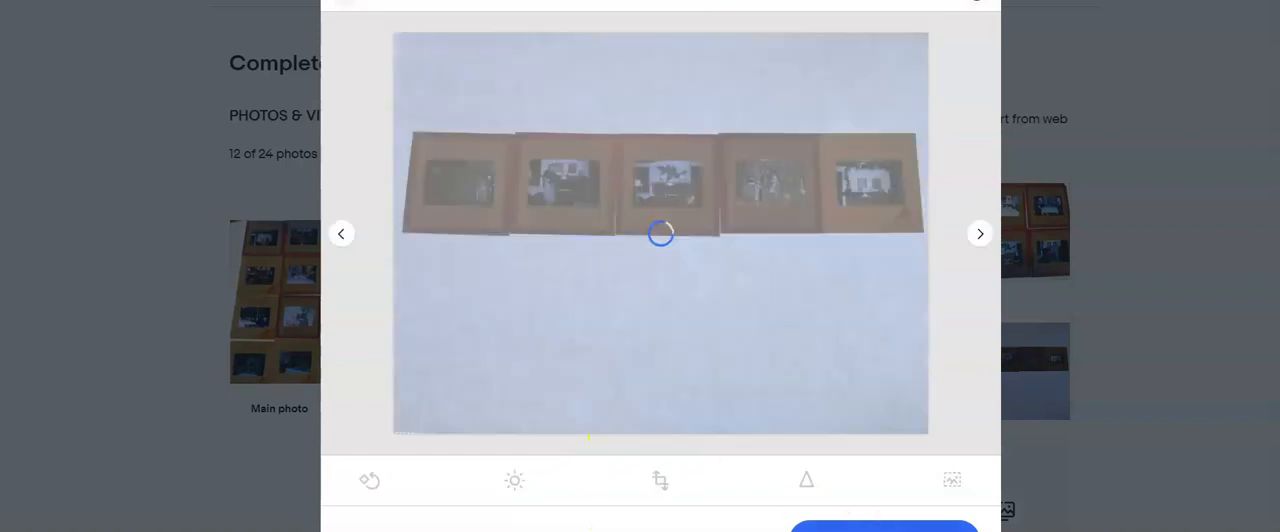
- Crop the tenth photo, the close-up of the slide row, to a band around the slides and apply it
left_click(982, 236)
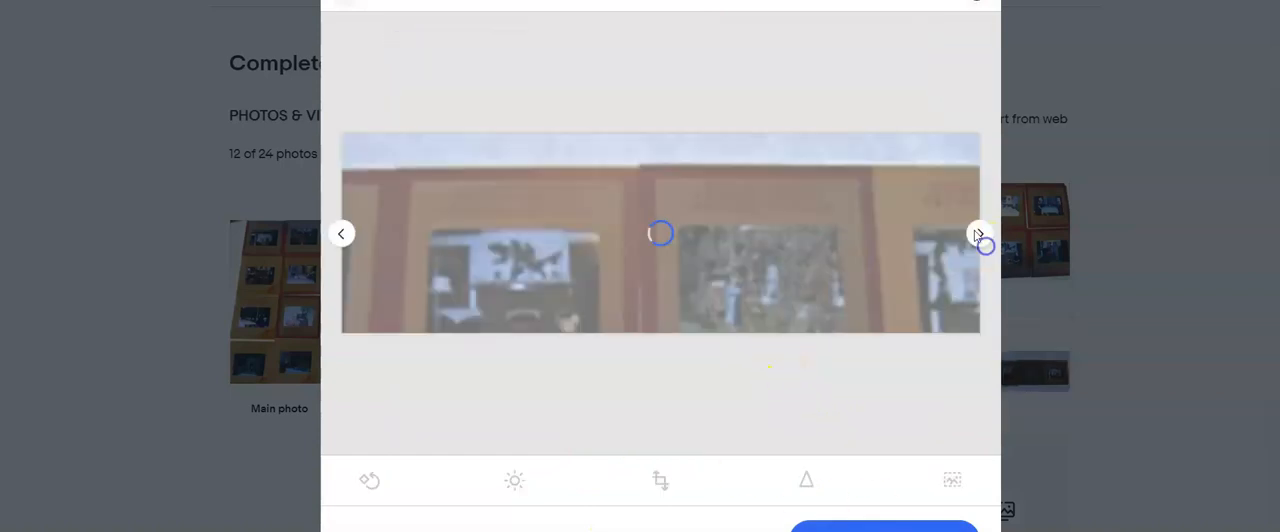
left_click(660, 480)
left_click_drag(676, 437, 700, 262)
left_click_drag(732, 192, 724, 206)
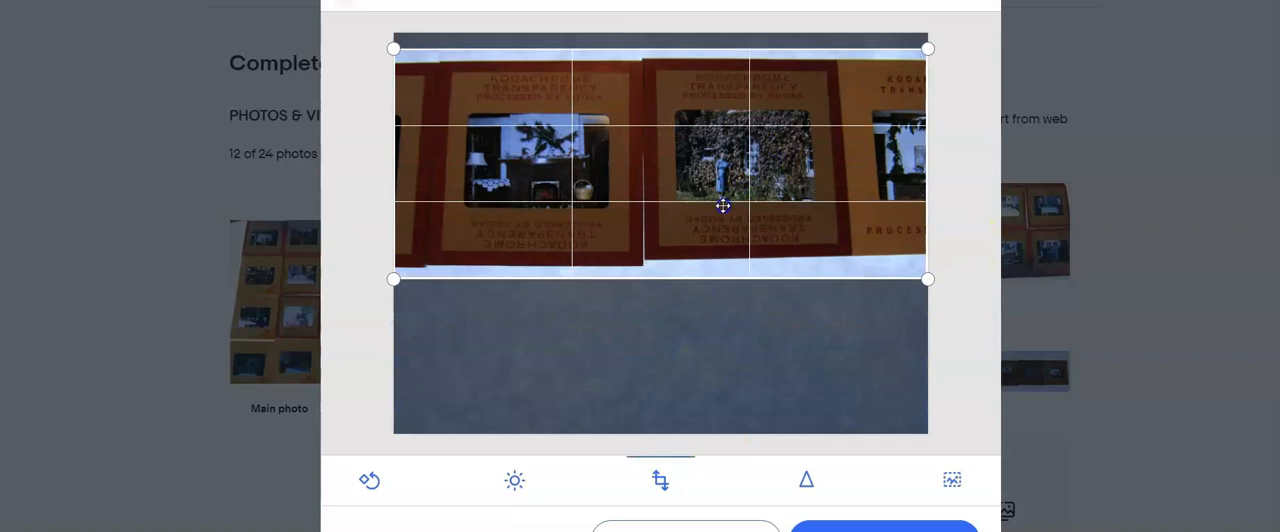
left_click(845, 526)
- Rotate the last photo, the pink note, until its text is upright and finish photo editing
left_click(983, 233)
left_click(981, 230)
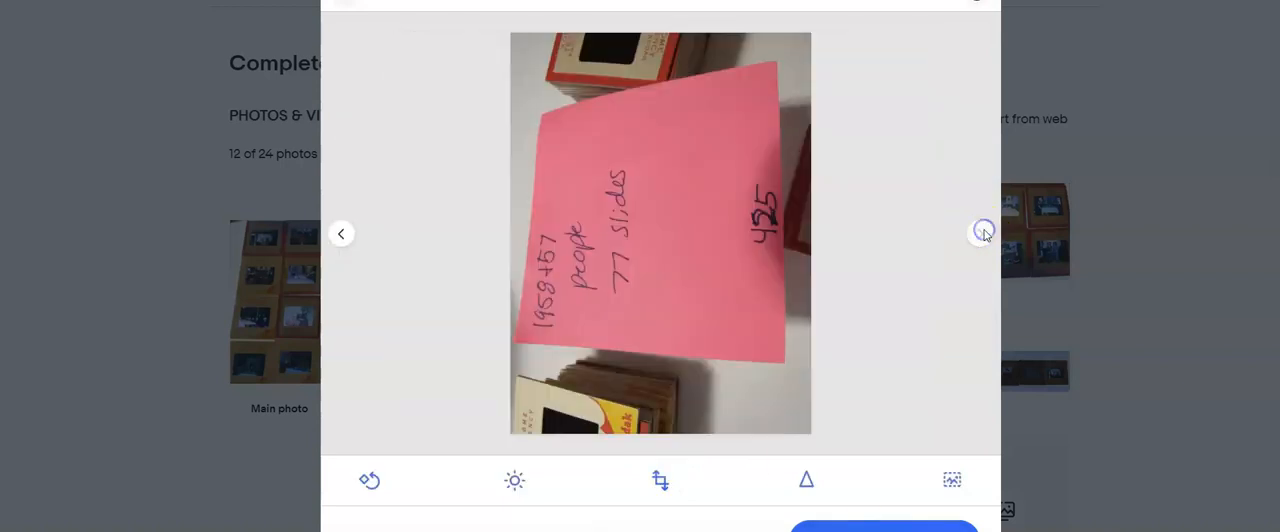
left_click(369, 484)
left_click(369, 484)
left_click(368, 486)
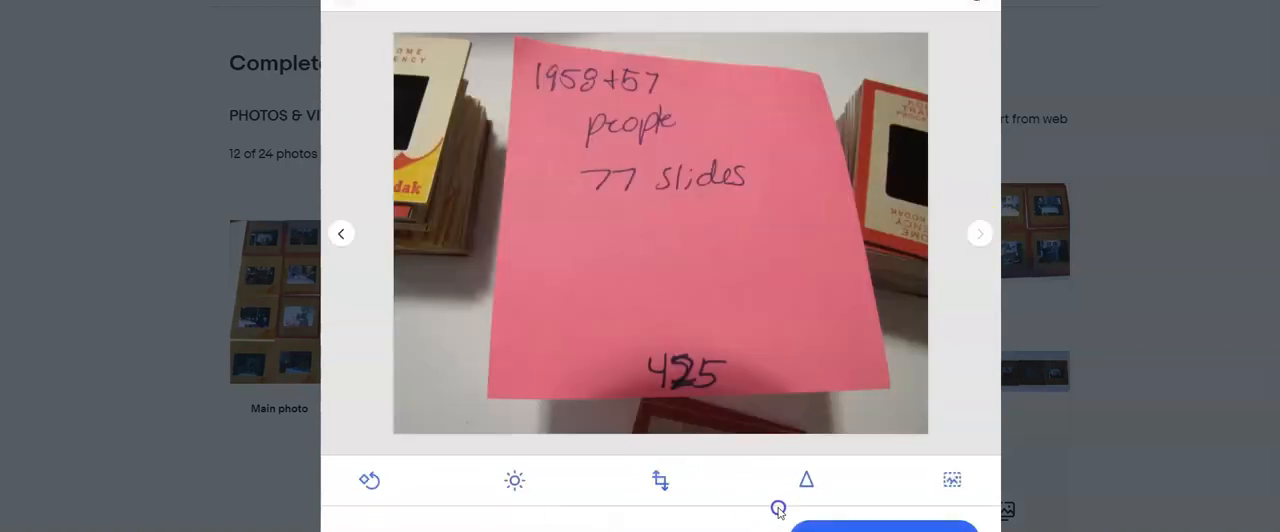
left_click(850, 527)
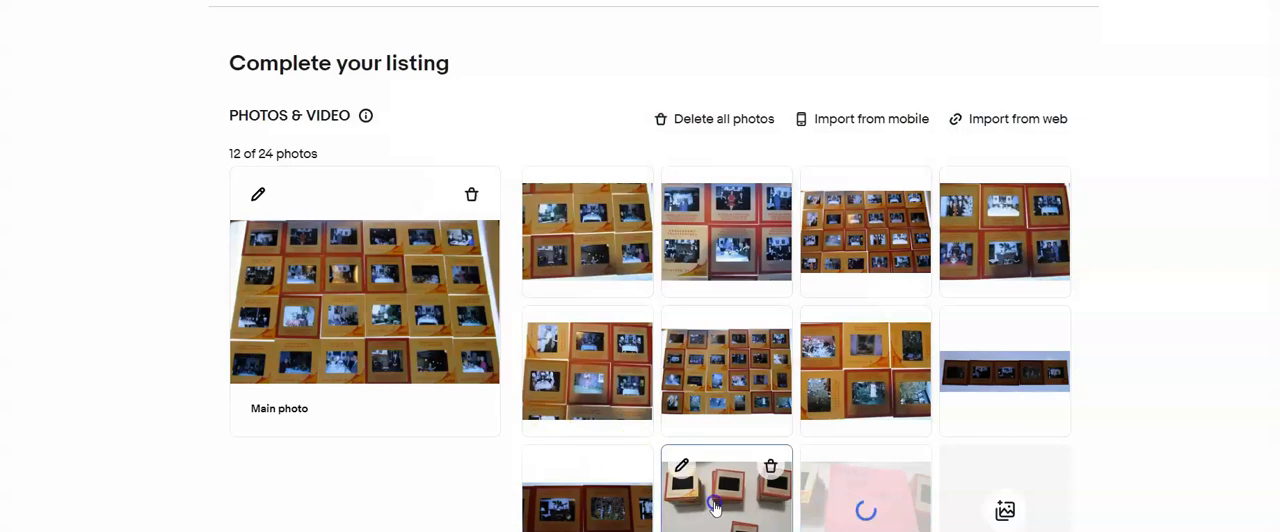
left_click_drag(715, 508, 457, 415)
- Title the listing "Lot of 77 Film Slides 1957 and 1958 people and misc", select the title text for reuse and set the custom label to 425
scroll(465, 417, "down", 2)
scroll(465, 415, "down", 5)
left_click(386, 360)
type("Lot of 6")
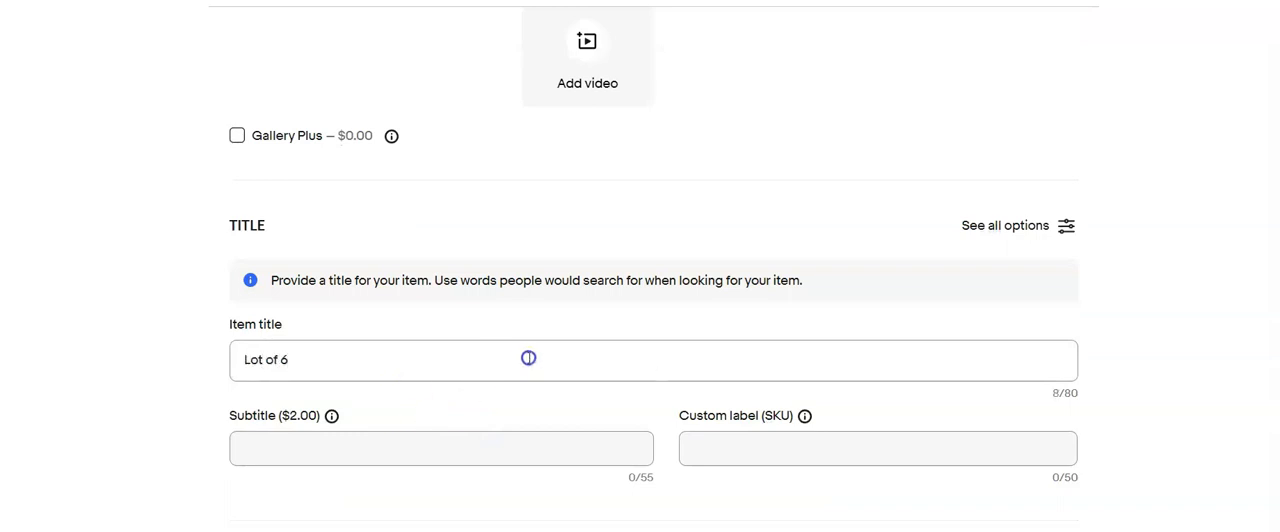
key("BackSpace")
type("77 Film Slides 1957 and 1958 people")
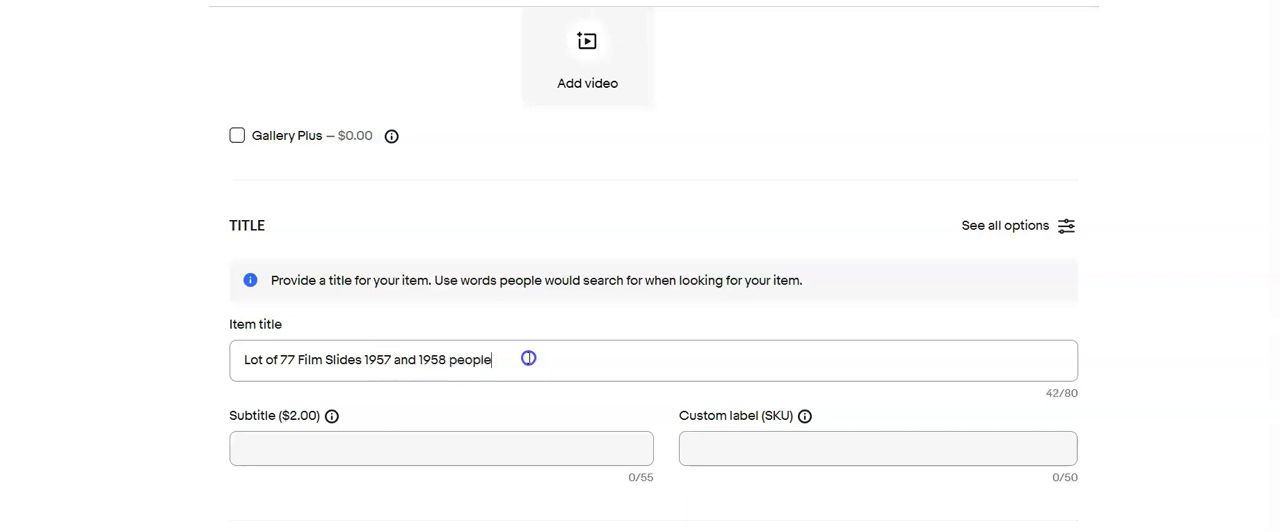
left_click_drag(528, 358, 209, 369)
key("ctrl+c")
left_click(809, 442)
type("425")
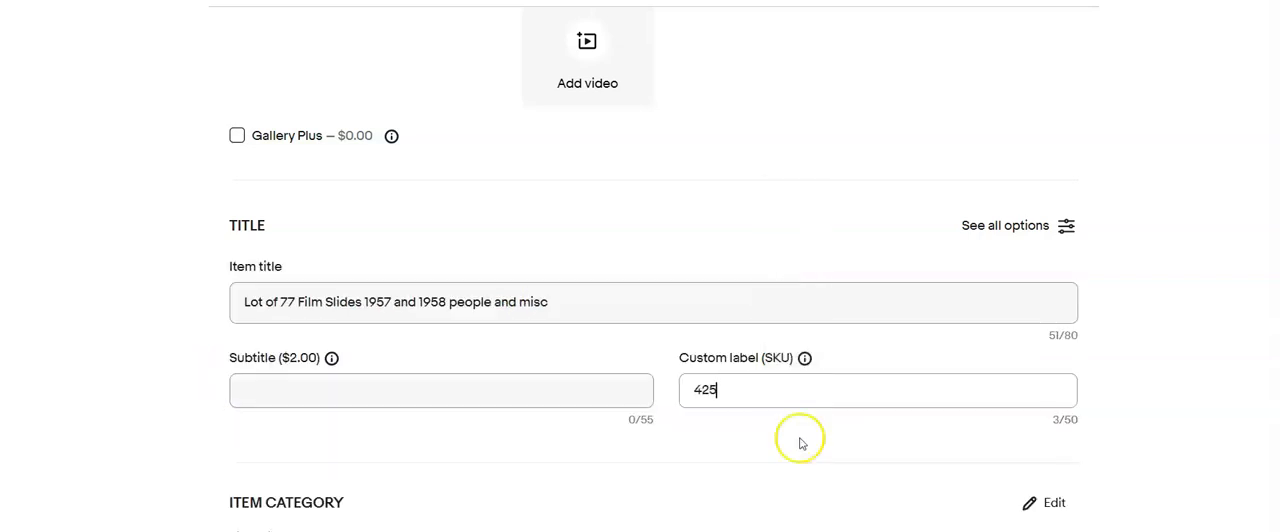
- Set the image color to Color, mark the slides Original, and pick the first suggested manufacturing period and size 2 x 2 in
scroll(800, 443, "down", 8)
left_click(558, 308)
left_click(564, 388)
left_click(570, 428)
left_click(561, 468)
- Set the item condition to Used with the condition description "Processed film slide"
scroll(528, 400, "down", 5)
left_click(229, 279)
left_click(434, 170)
left_click(404, 313)
type("Processe")
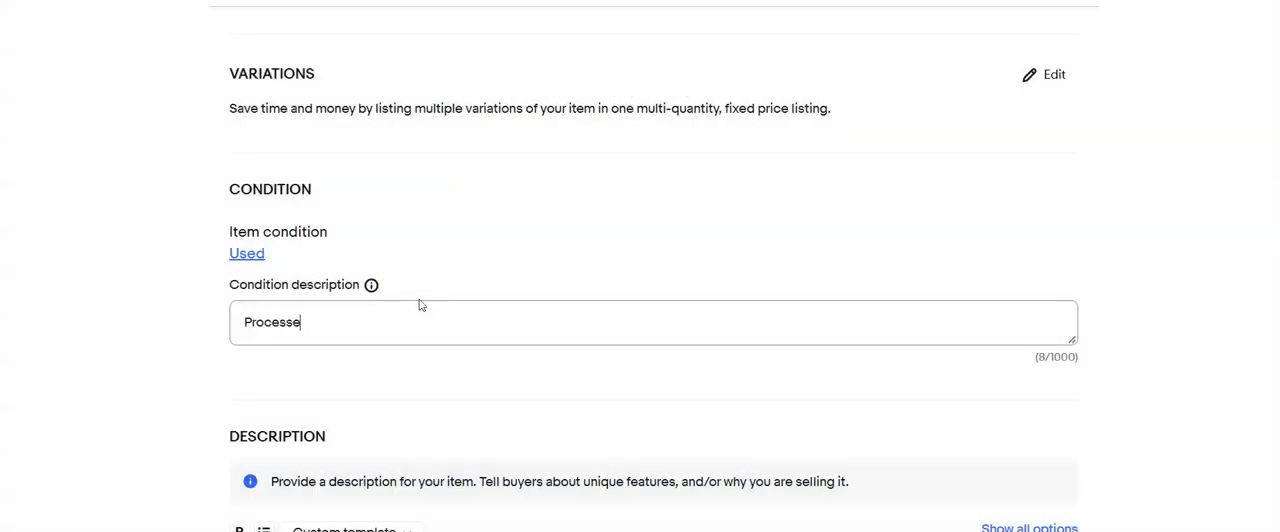
type("d film slide")
- Fill the description with the copied title plus a note to refer to the photos, and set the Buy It Now price to $15.99
scroll(420, 305, "down", 3)
left_click(400, 343)
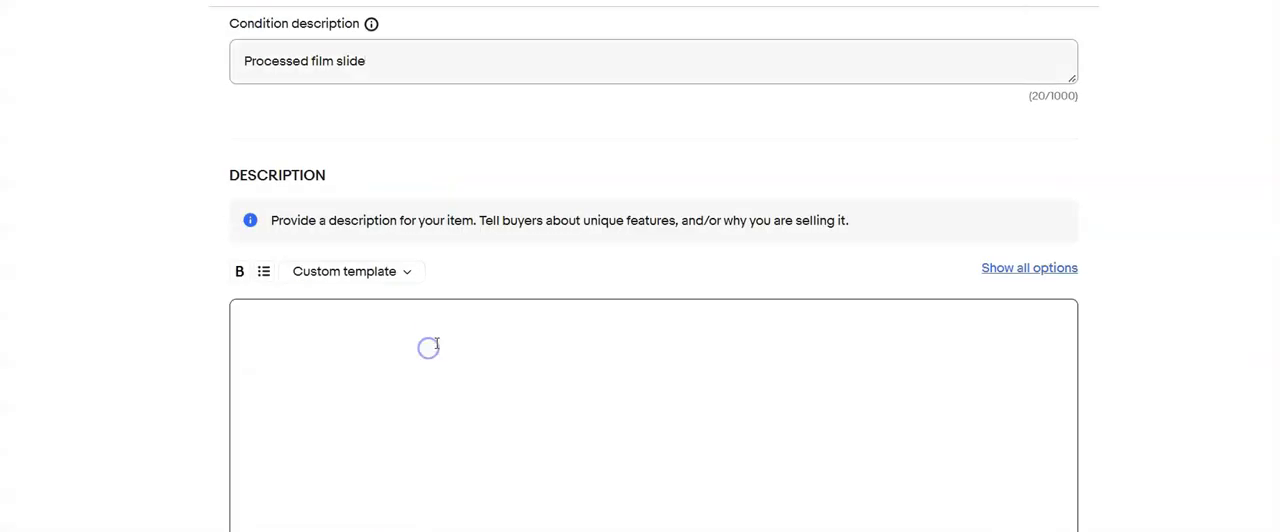
key("ctrl+v")
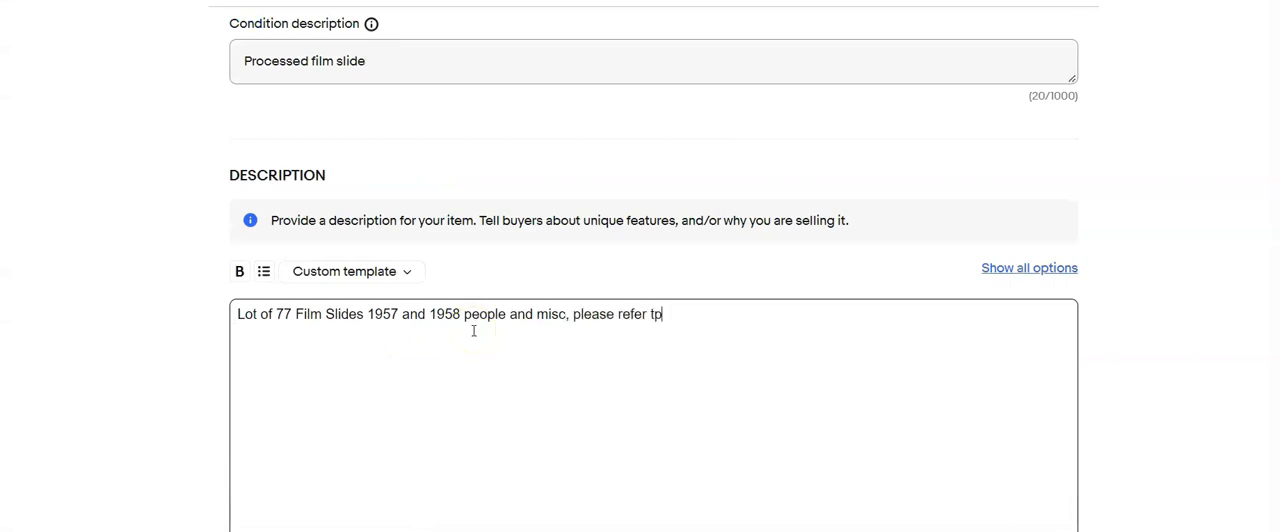
scroll(474, 331, "down", 5)
left_click(367, 349)
type("15.99")
scroll(367, 349, "down", 3)
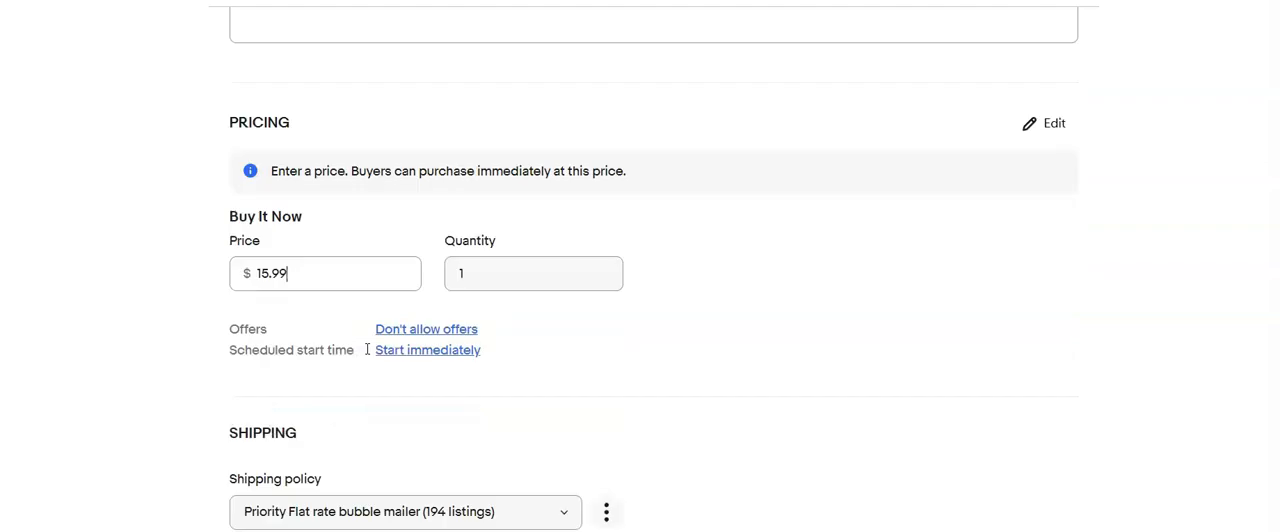
- Choose the calculated USPS First Class, 2 business days shipping policy and set the package weight to 10 oz
left_click(563, 191)
left_click(563, 320)
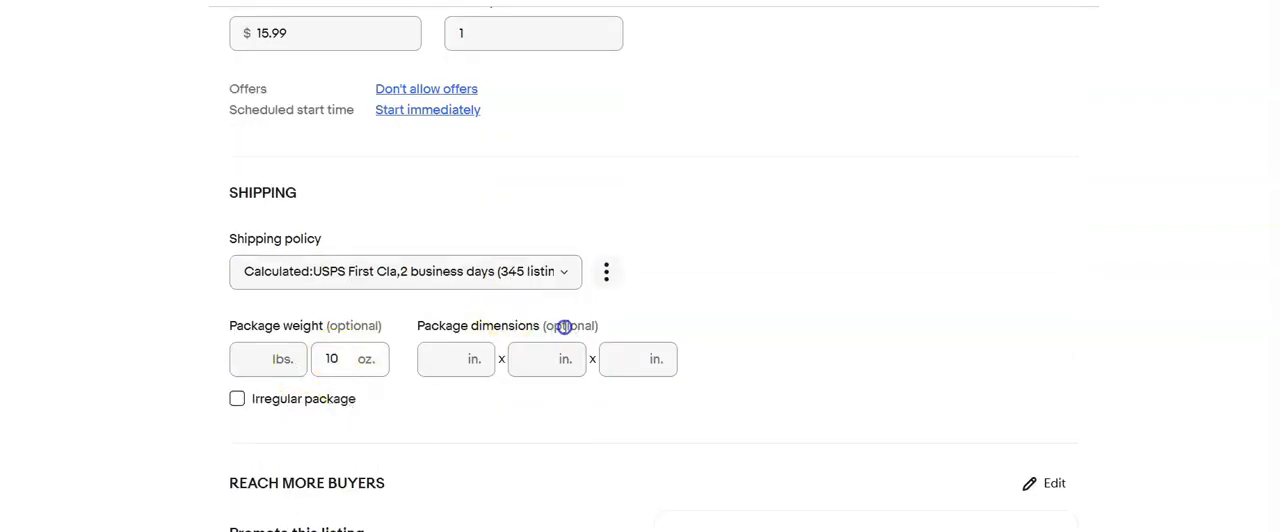
scroll(398, 372, "down", 2)
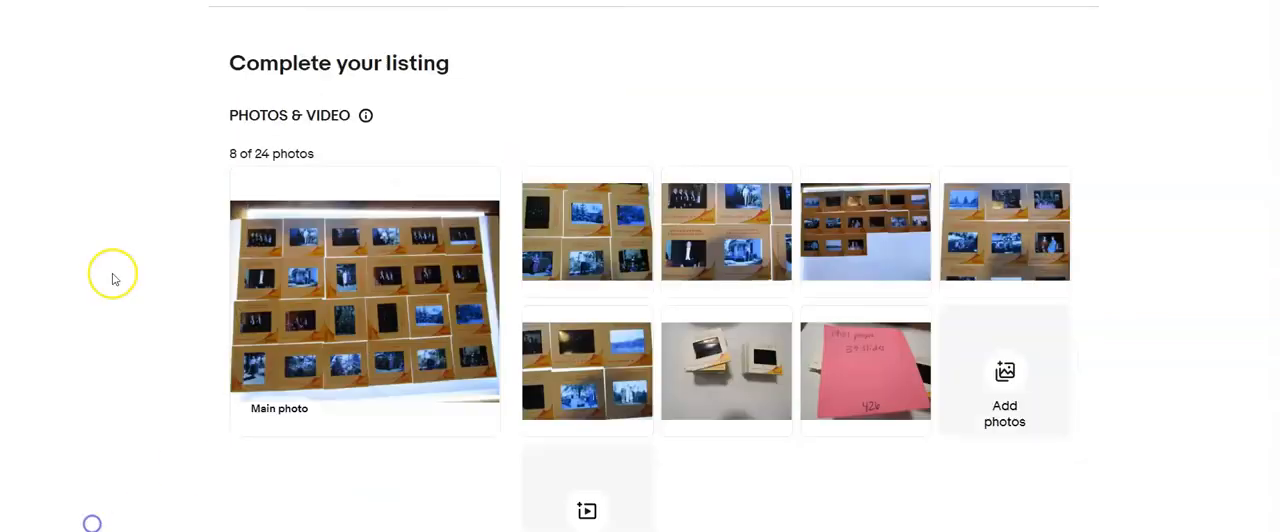
- Crop the main photo of the next listing, trimming the empty strips below and above the rows of slides
left_click(306, 296)
left_click(660, 480)
left_click_drag(692, 433, 692, 395)
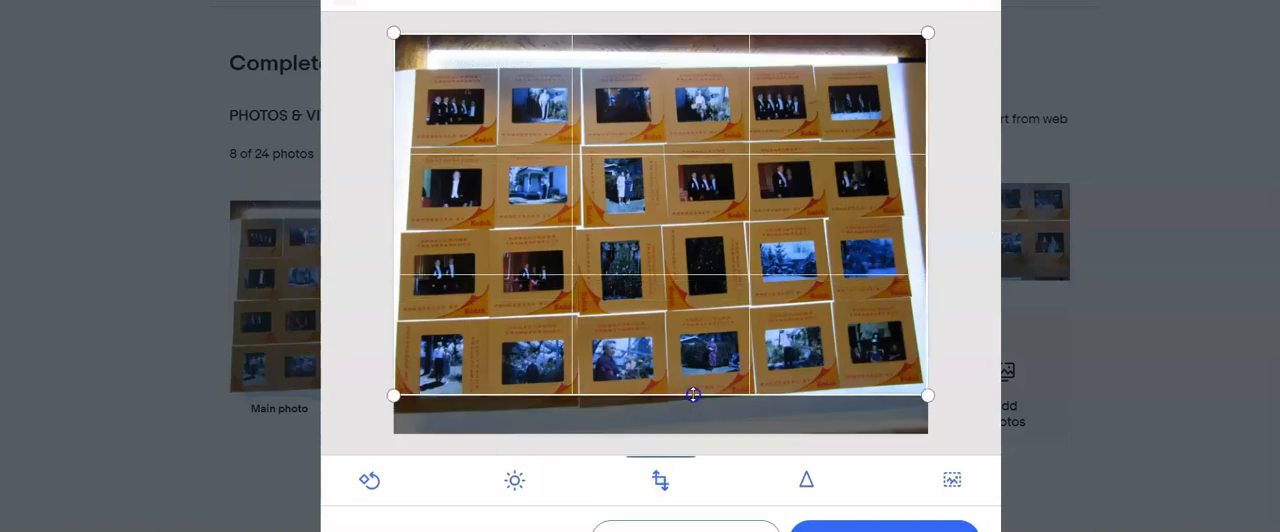
left_click_drag(671, 34, 655, 76)
left_click(884, 527)
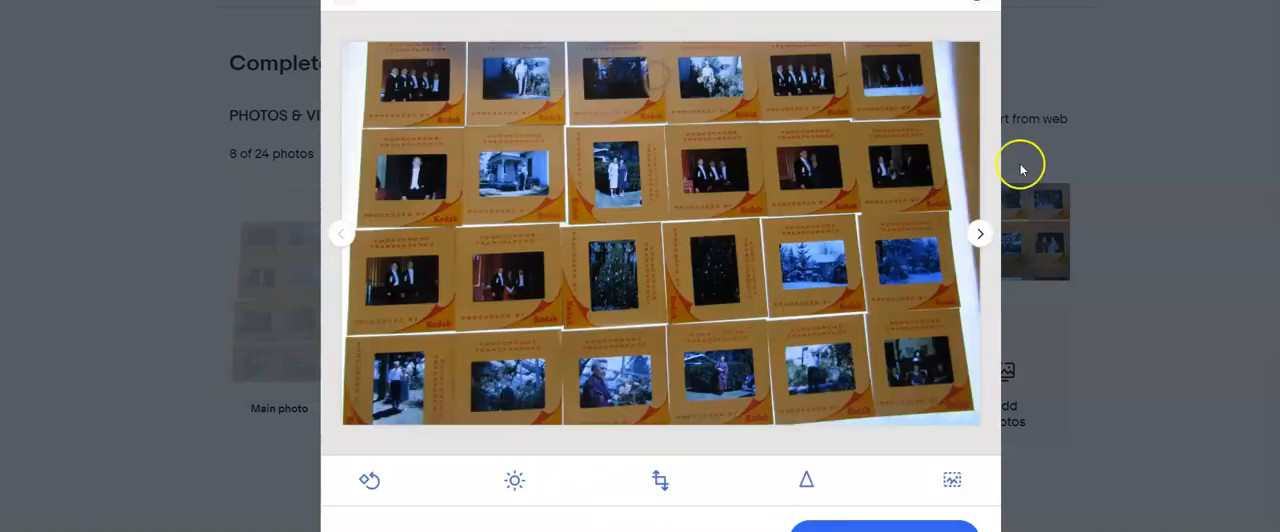
- Crop the photo of the partly filled slide sheet, cutting away the empty area below and the strip above the slides
left_click(986, 237)
left_click(986, 237)
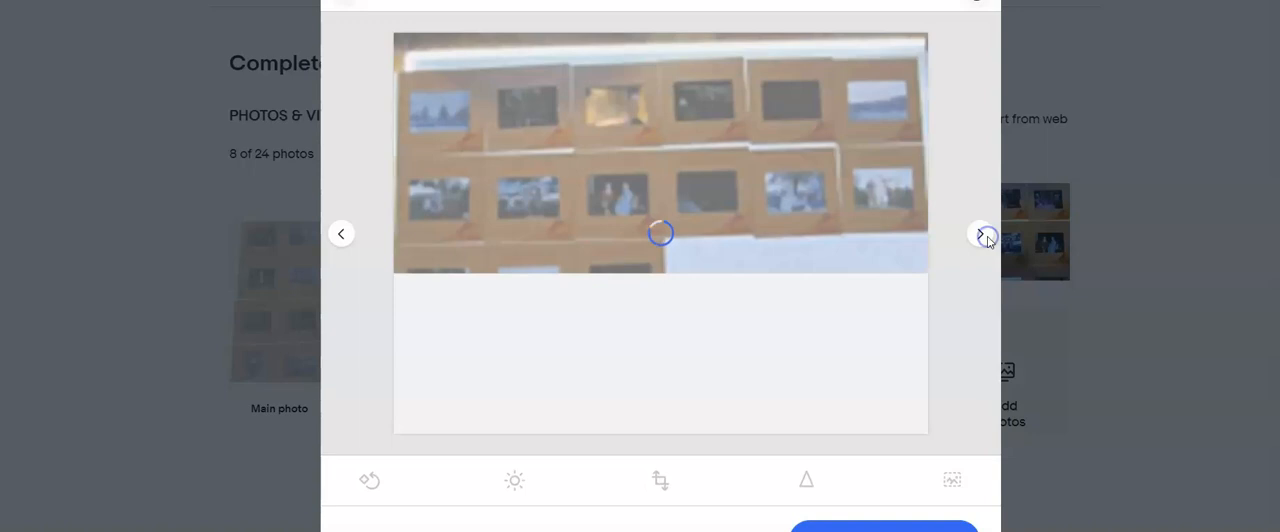
left_click(660, 480)
left_click_drag(663, 434, 729, 329)
left_click_drag(714, 34, 704, 60)
left_click(884, 527)
- Crop the photo of the two slide stacks, check the handwritten note photo and save the photo edits
left_click(980, 236)
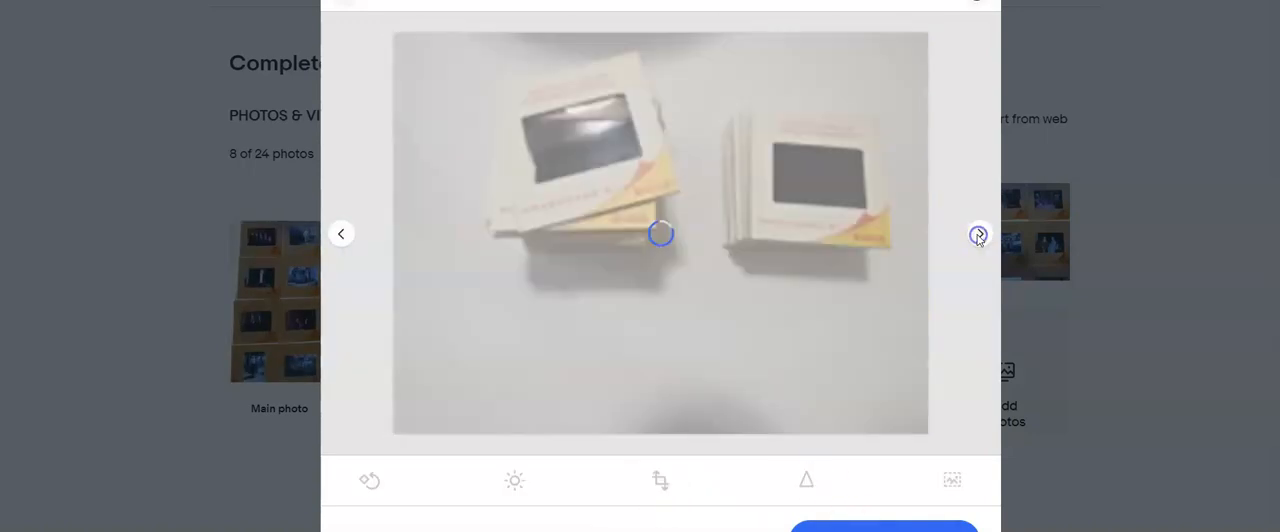
left_click(663, 480)
left_click_drag(663, 434, 704, 303)
left_click(830, 526)
left_click(984, 231)
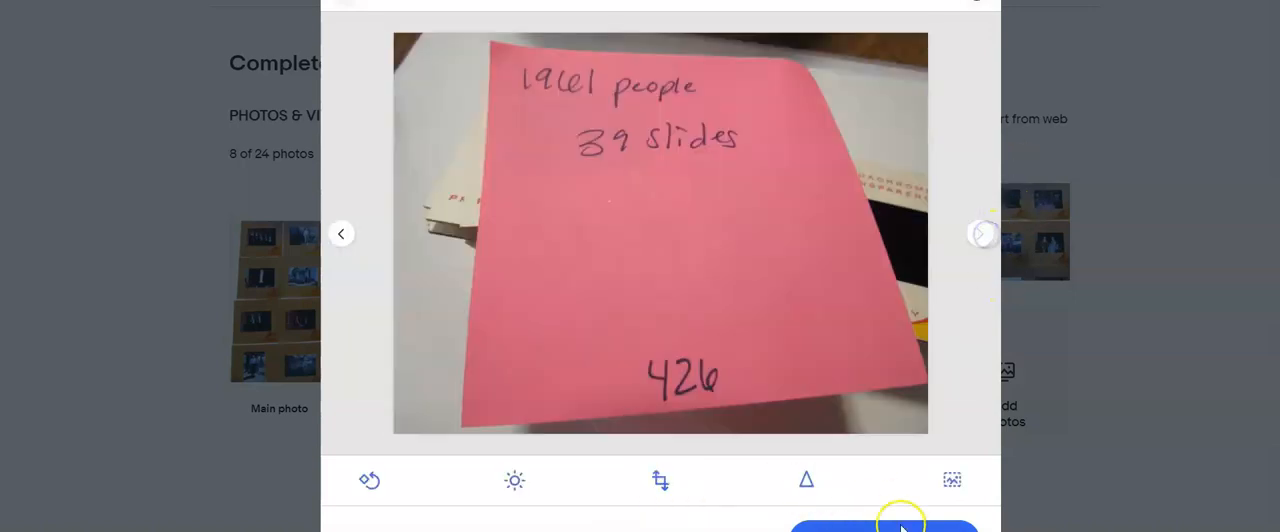
left_click(900, 526)
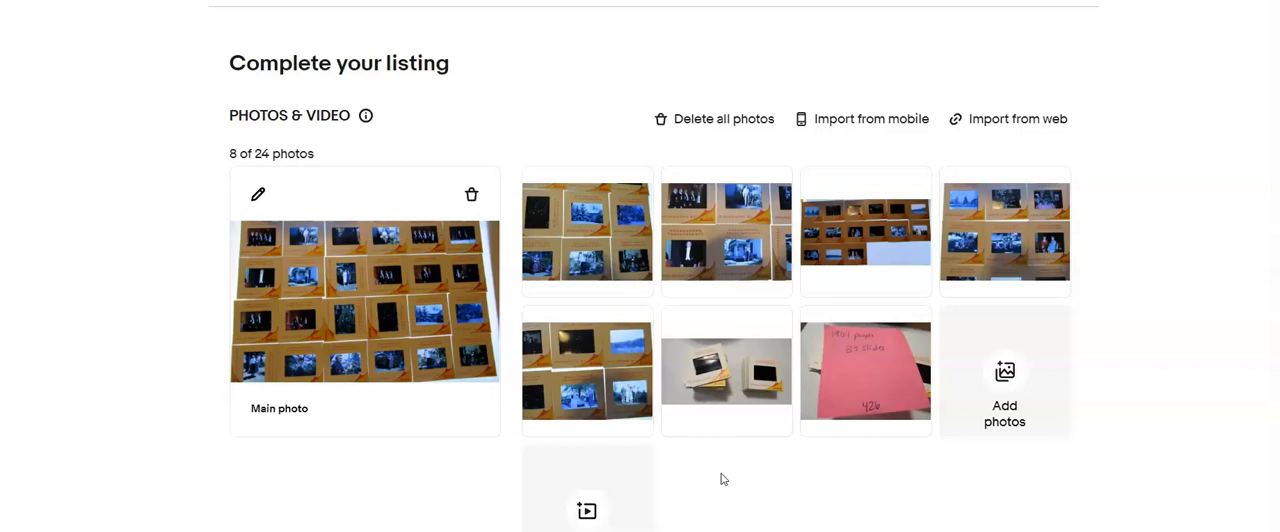
- Title the listing "Lot of 39 Film Slides people" and set the custom label to 426
scroll(723, 479, "down", 5)
left_click(381, 294)
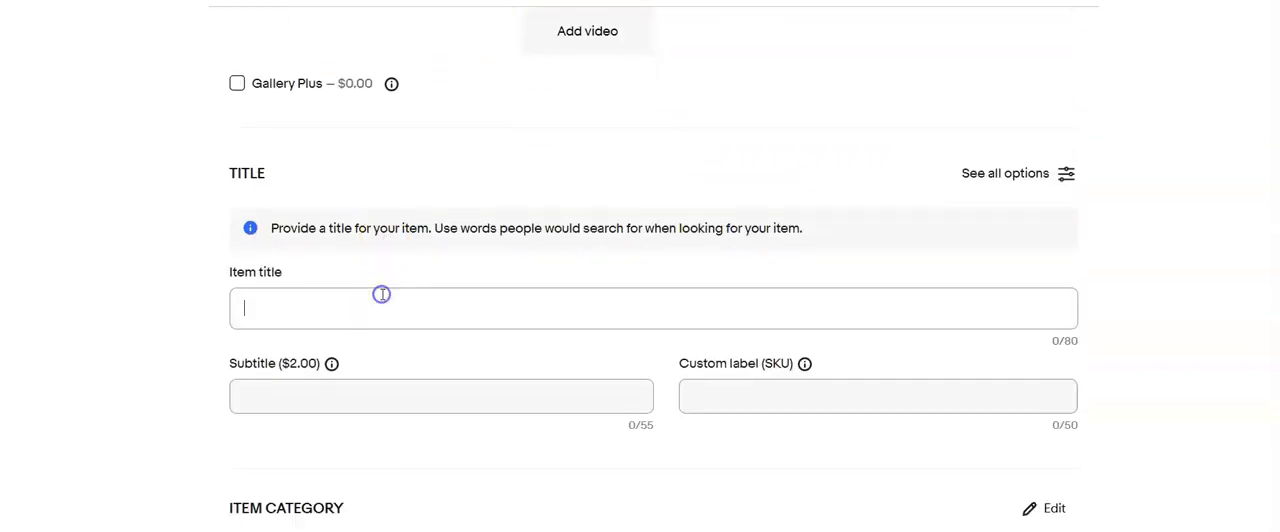
type("Lot of 39 ")
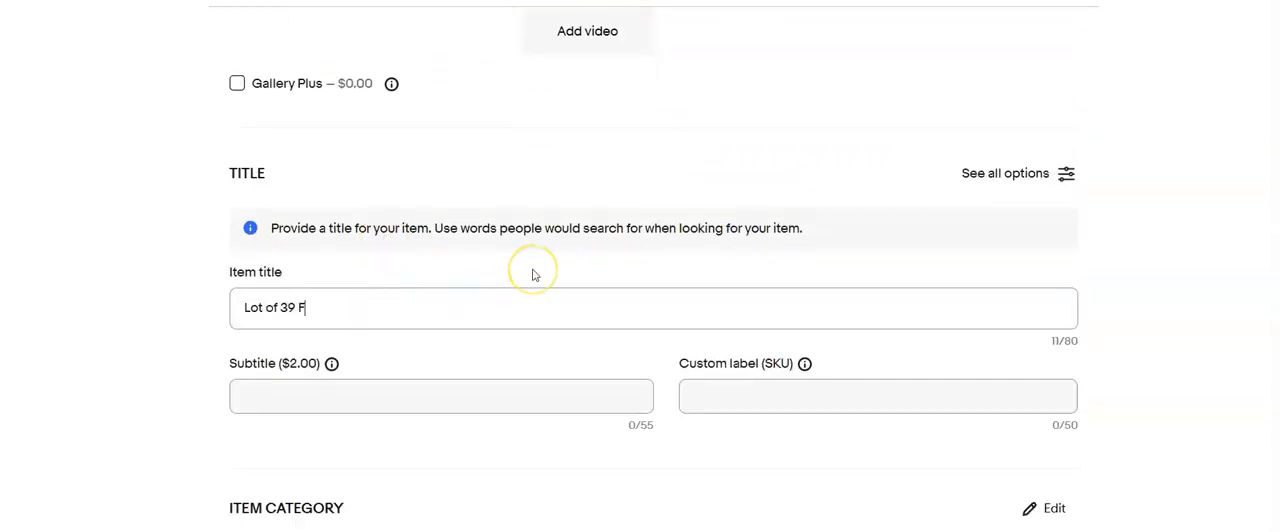
type("Film Slides people")
key("ctrl+a")
left_click(720, 390)
type("426")
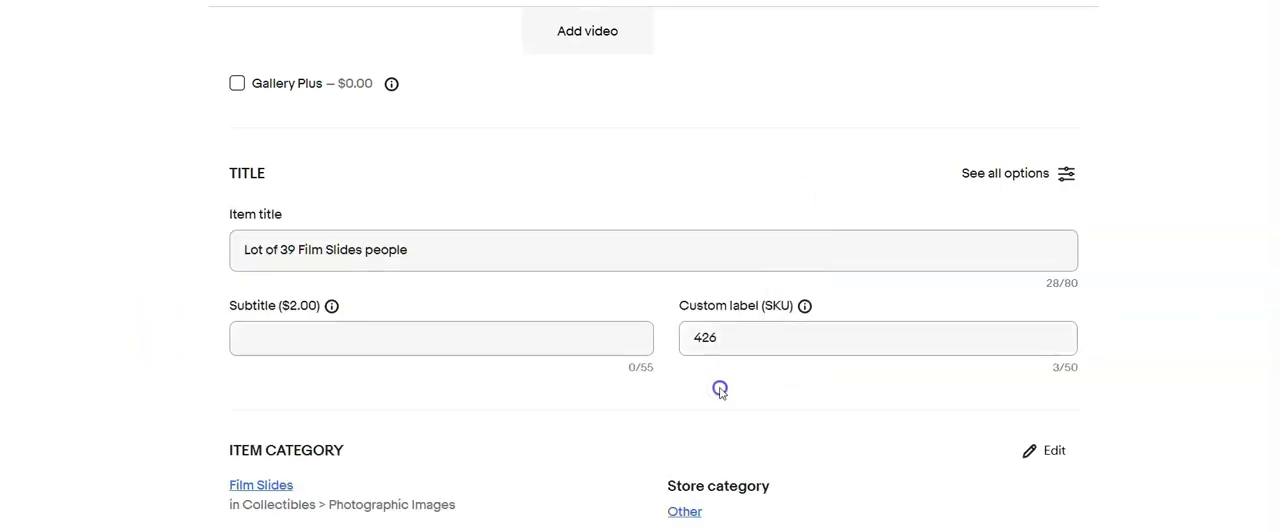
- Set the item type to Film Slide and the format to 35mm in the item specifics
scroll(650, 380, "down", 5)
left_click(586, 346)
left_click(563, 357)
scroll(555, 380, "down", 1)
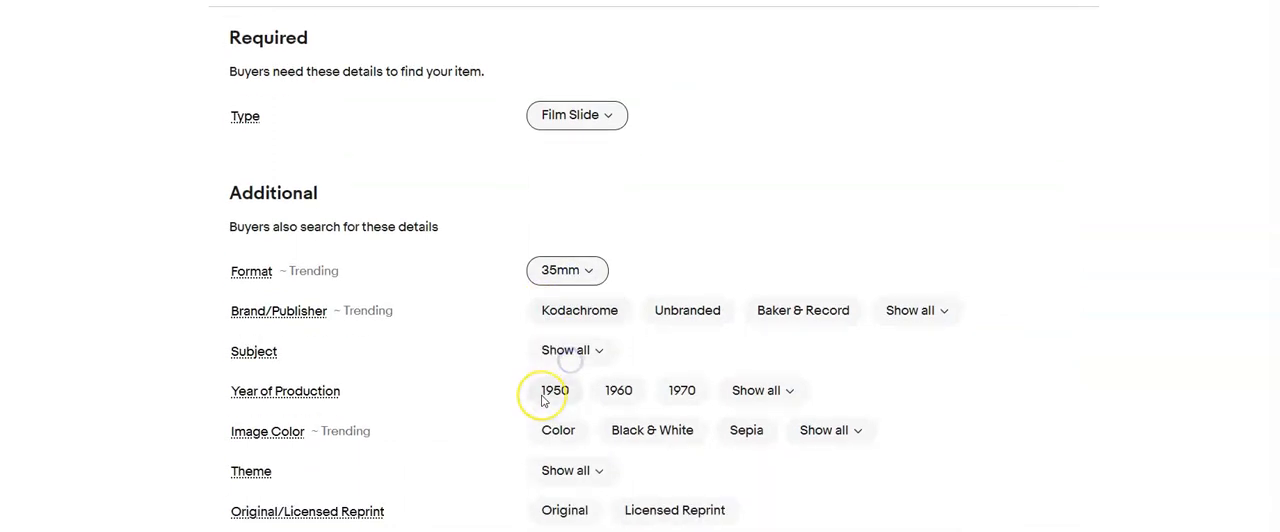
- Add "1961" to the end of the item title and copy the whole title for reuse
scroll(543, 400, "up", 5)
left_click(481, 254)
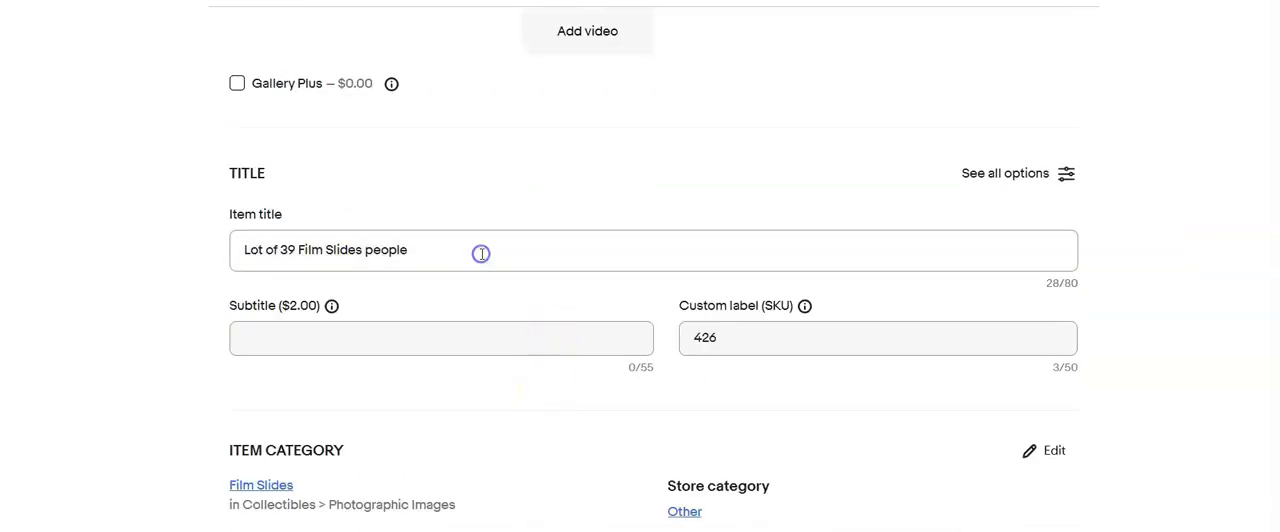
left_click_drag(447, 241, 225, 285)
key("ctrl+c")
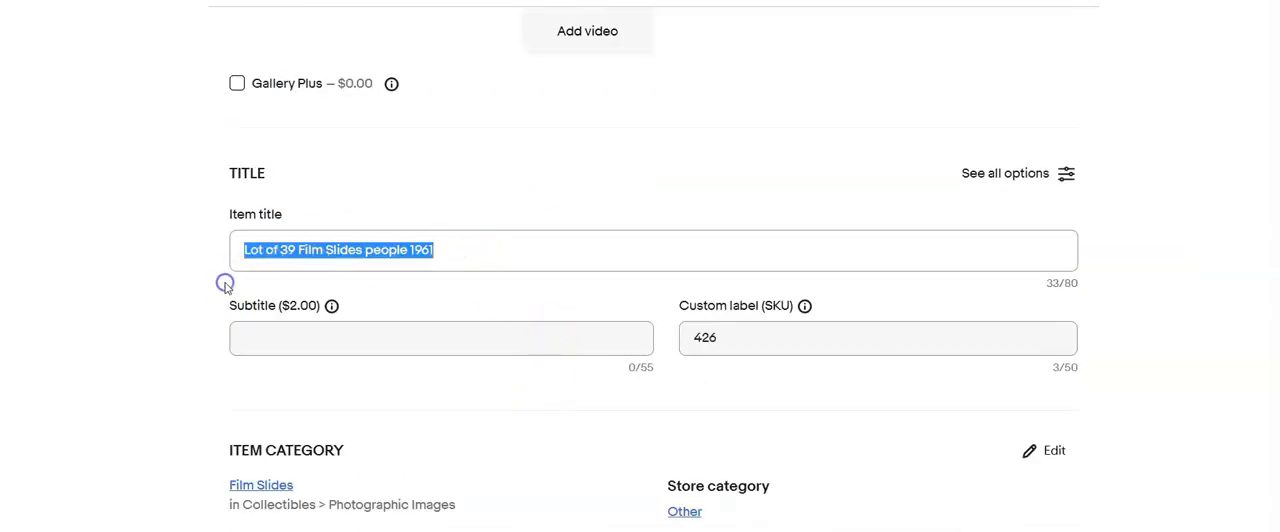
left_click(497, 417)
- Set the size to 2 x 2 in and the time period manufactured to 1960-1969, and mark the slides Original
scroll(497, 417, "down", 6)
left_click(553, 331)
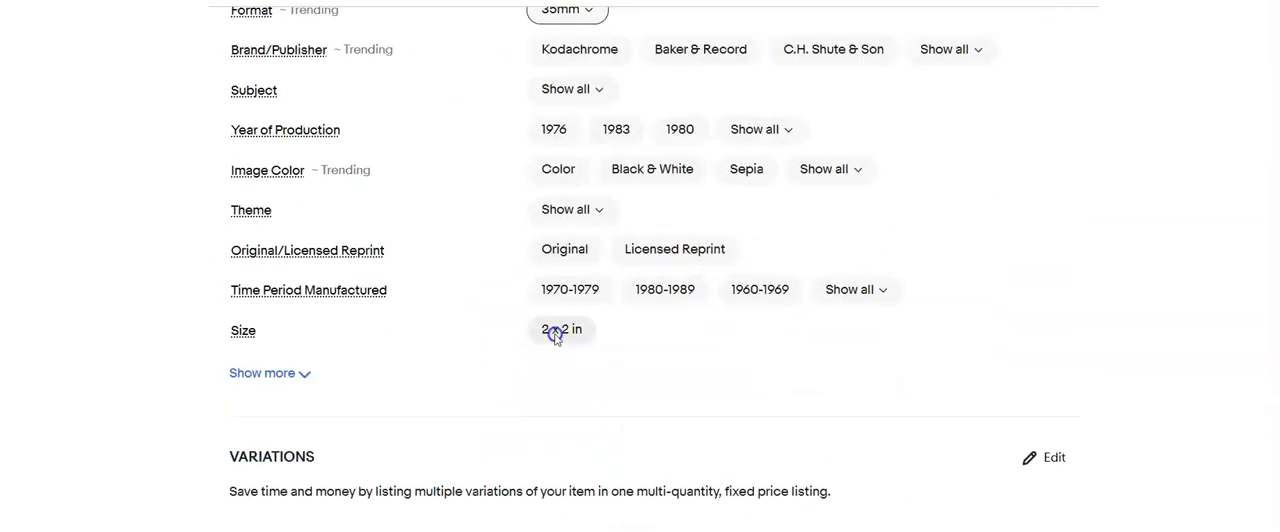
left_click(779, 292)
left_click(564, 249)
- Set the item condition to Used with the condition description "Processed film slide"
scroll(409, 314, "down", 3)
left_click(233, 390)
left_click(428, 170)
left_click(473, 440)
type("Proces")
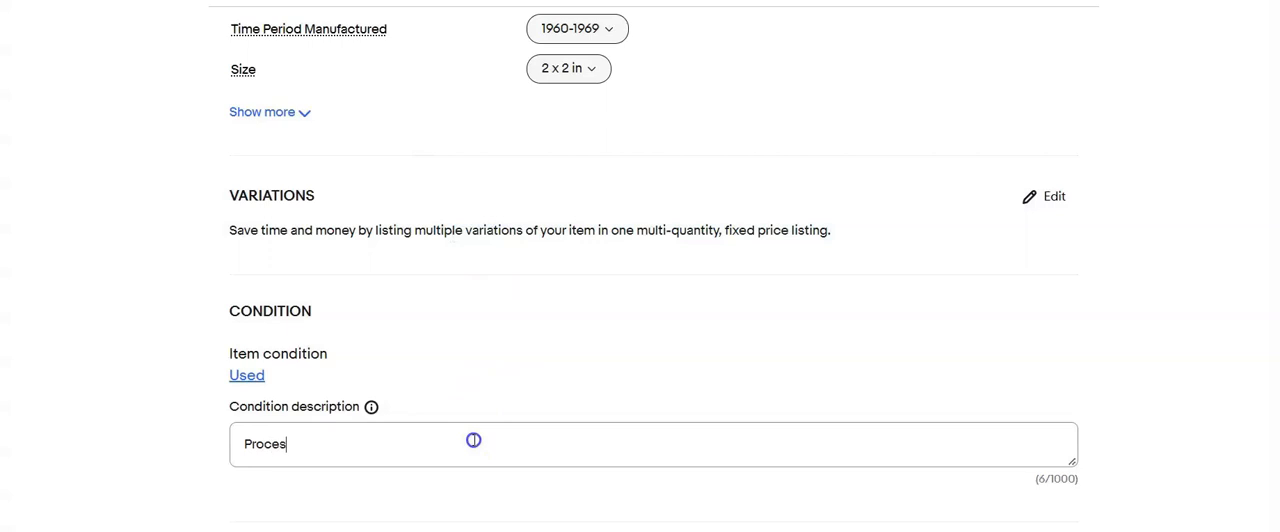
- Fill the description with the copied title plus a note to refer to the photos, and set the Buy It Now price to $20.00
scroll(529, 472, "down", 3)
left_click(459, 374)
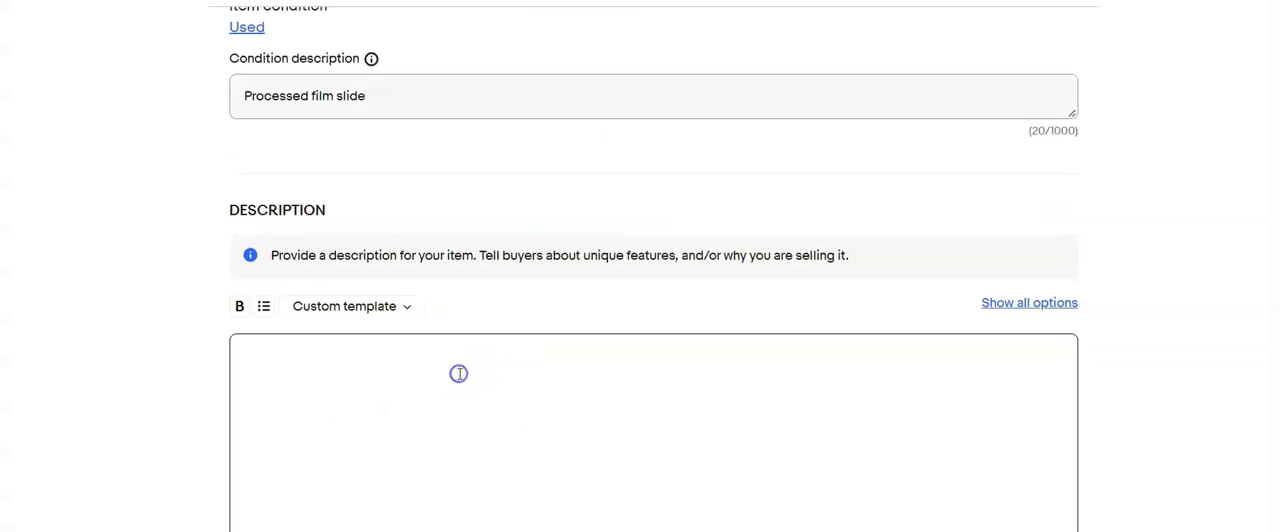
key("ctrl+v")
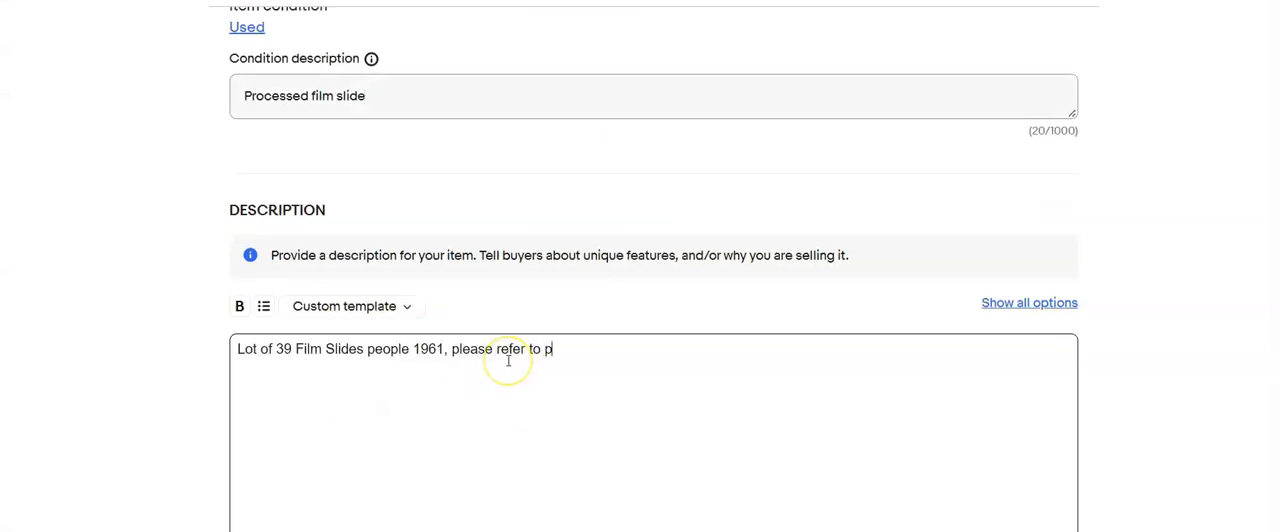
scroll(508, 360, "down", 5)
left_click(319, 306)
type("20.00")
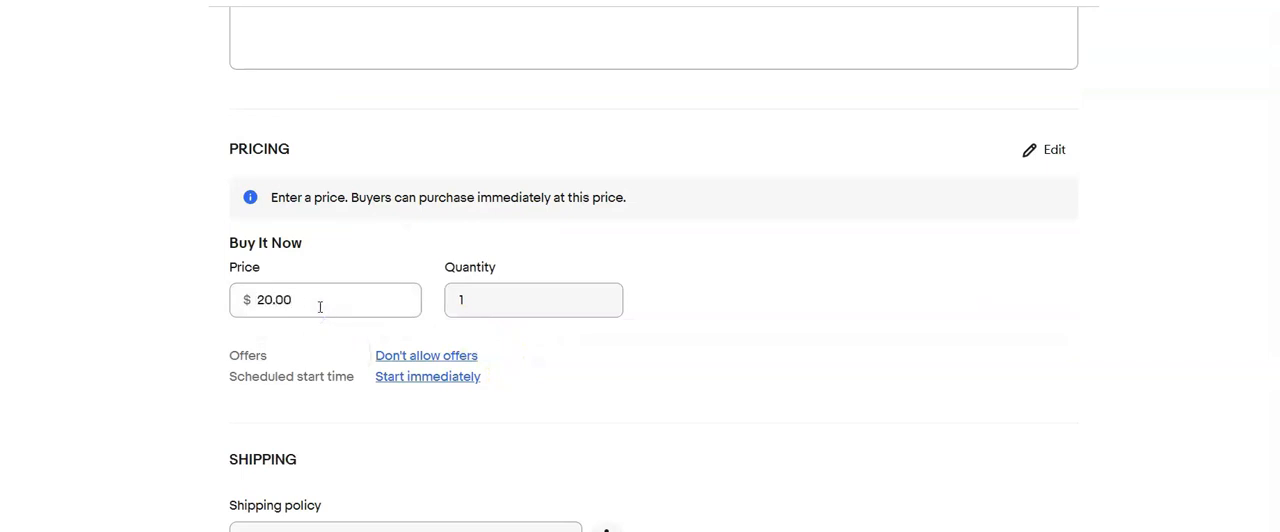
- Choose the calculated USPS First Class shipping policy with a 10 oz package weight and 6 x 4 x 4 in dimensions
scroll(450, 340, "down", 3)
left_click(557, 363)
left_click(543, 343)
left_click(337, 394)
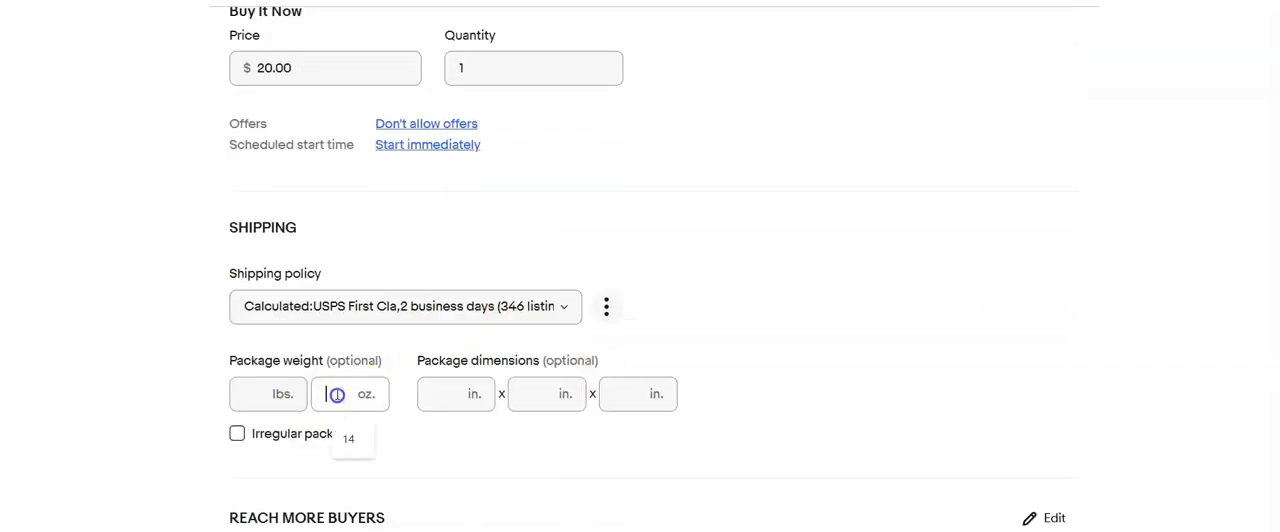
type("6")
key("Tab")
type("4")
key("Tab")
type("4")
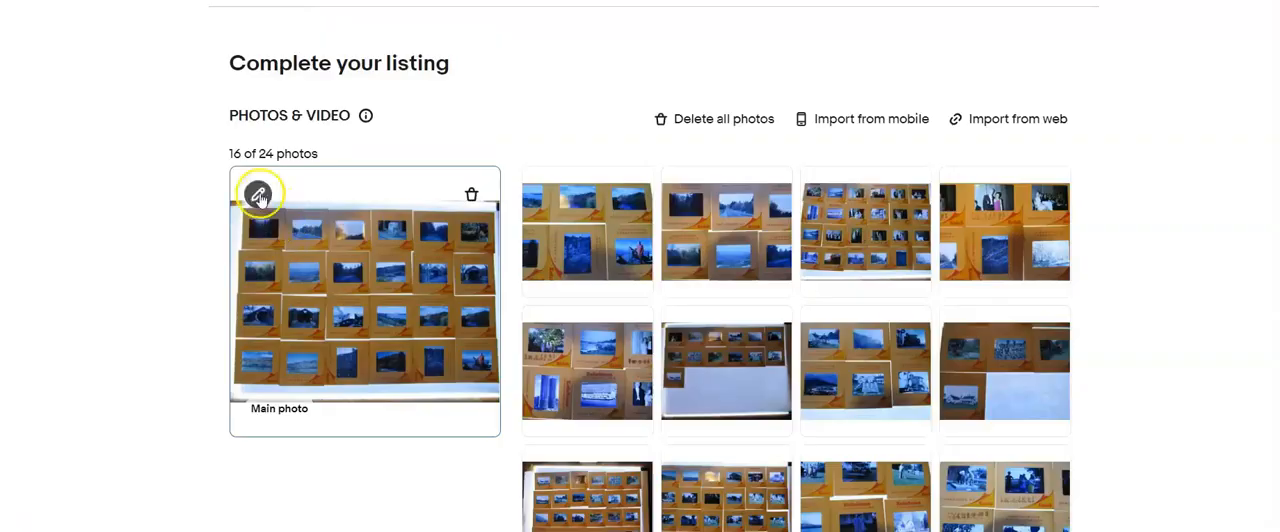
- Crop the main photo of the 16-photo listing, trimming the strips below and above the four rows of slides
left_click(257, 194)
left_click(654, 486)
left_click_drag(654, 423, 668, 392)
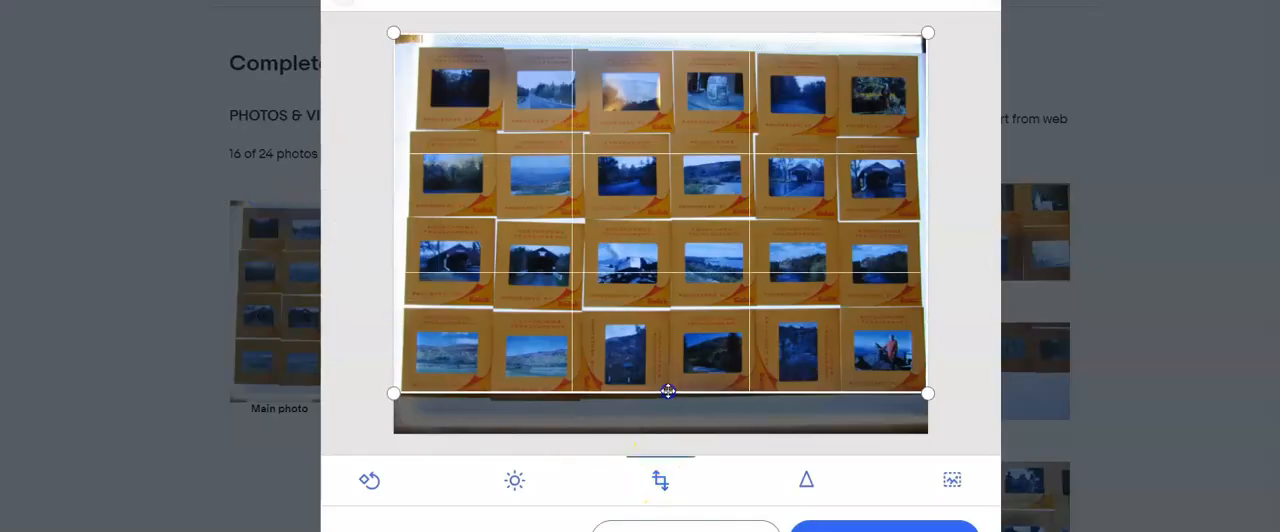
left_click_drag(724, 34, 714, 53)
left_click(848, 529)
- Move past the close-up slide photos and trim the lower edge of the following photo
left_click(980, 234)
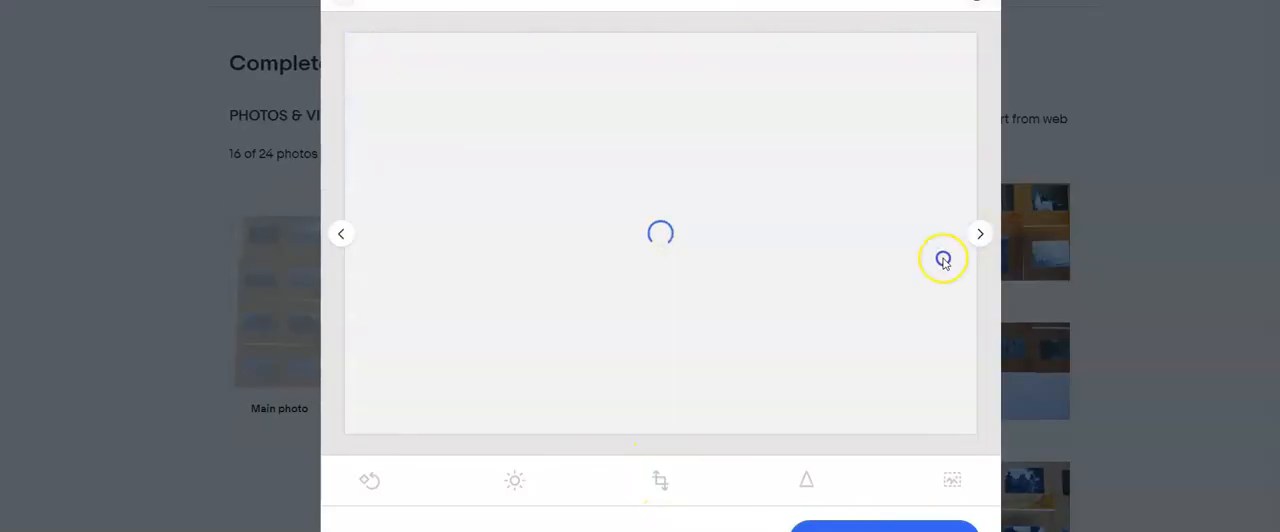
left_click(981, 237)
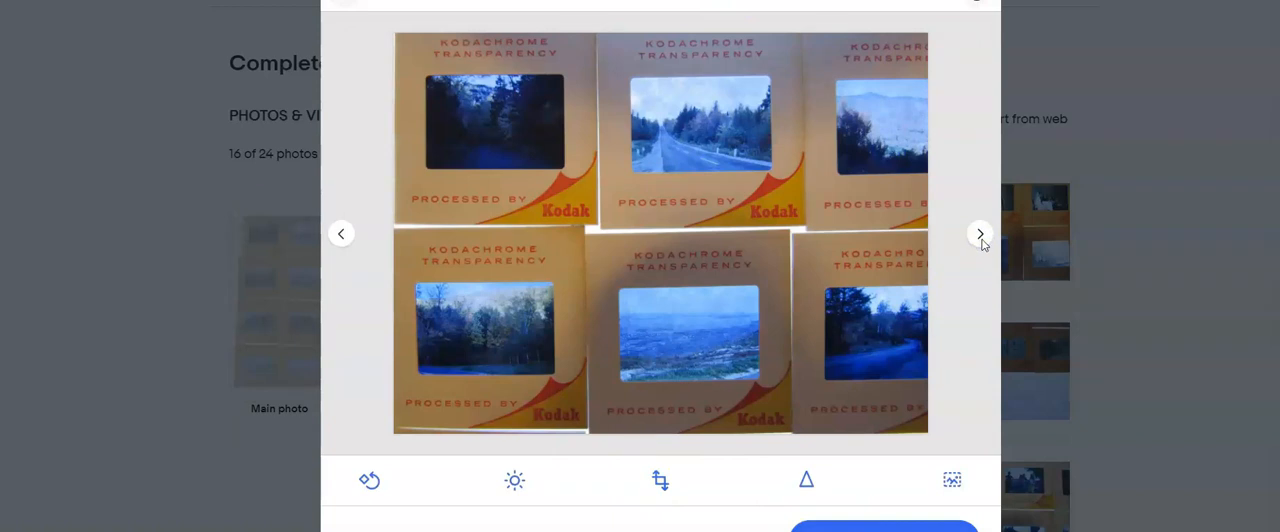
left_click(980, 237)
left_click(628, 505)
left_click_drag(686, 434, 709, 388)
left_click(848, 528)
- Crop the photo with a single slide in its third row, removing the empty area below and the strip above
left_click(973, 237)
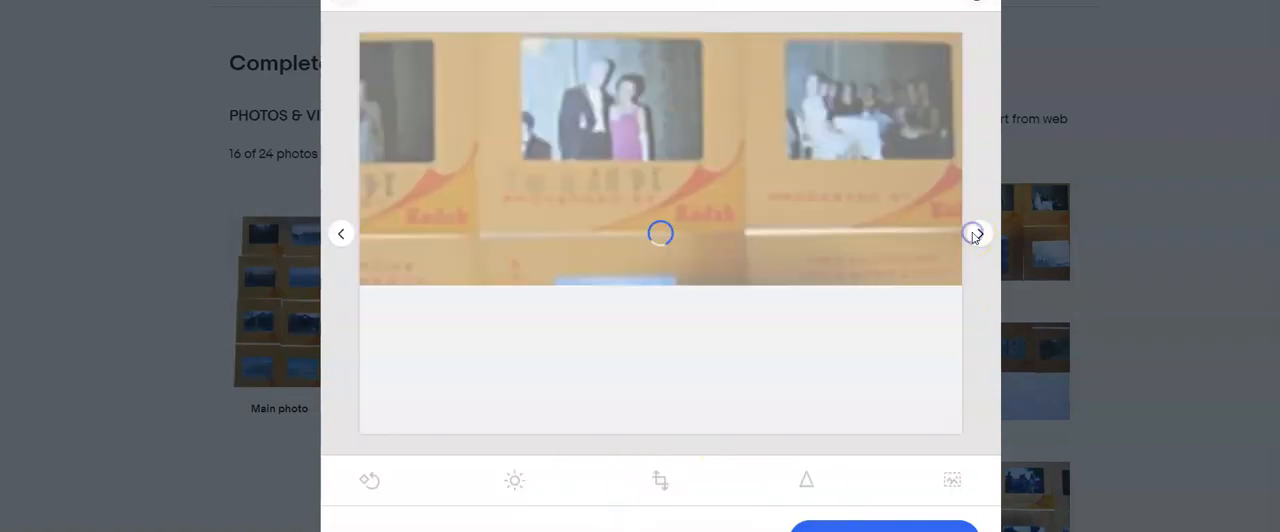
left_click(973, 237)
left_click(660, 480)
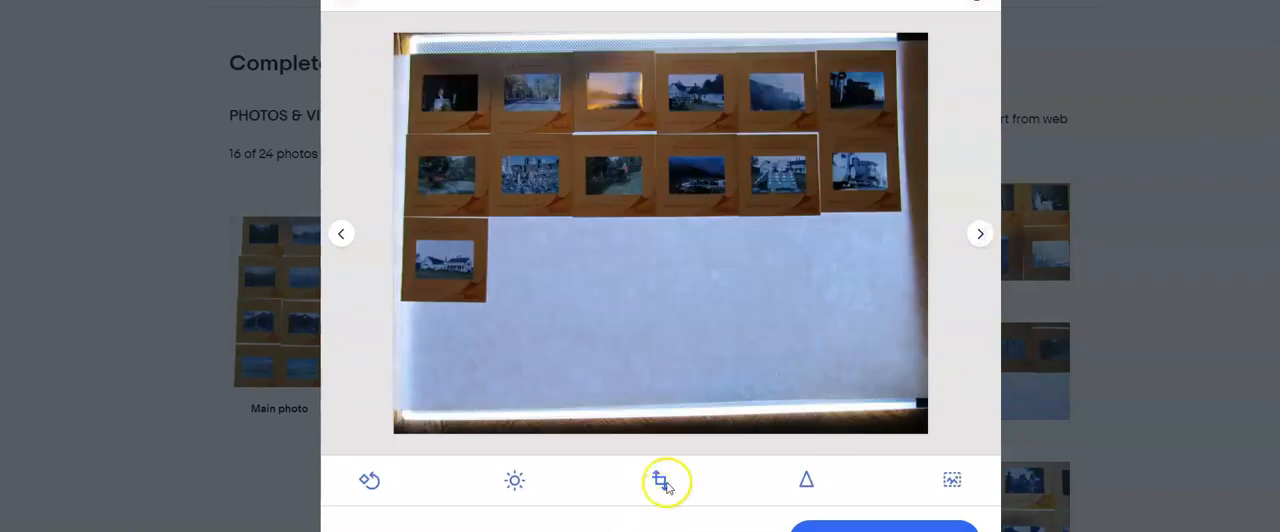
left_click_drag(666, 441, 734, 293)
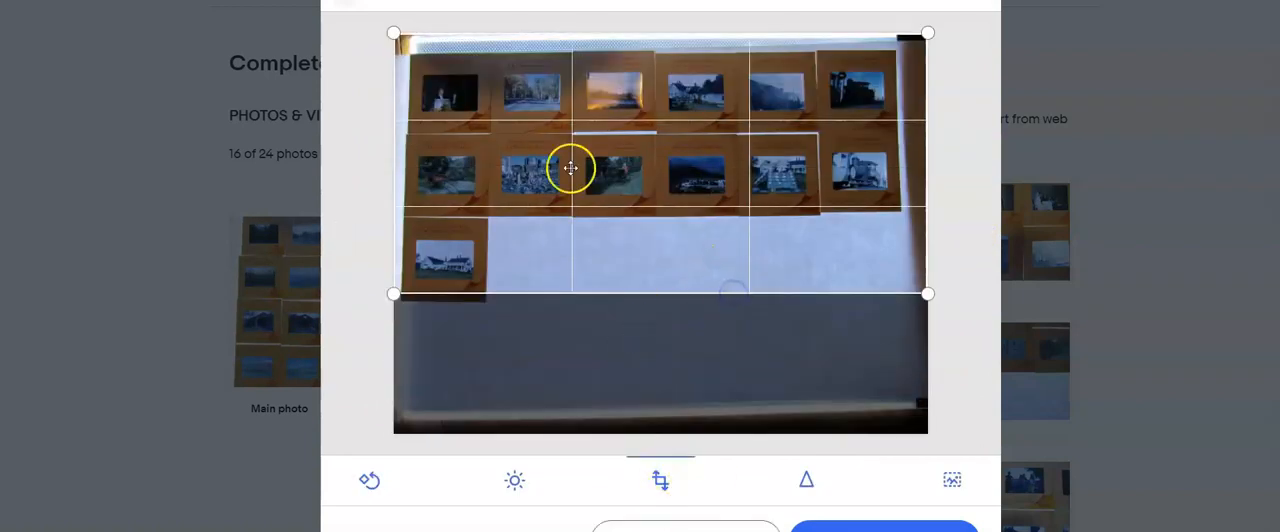
left_click_drag(687, 34, 678, 53)
left_click(862, 527)
- Crop the photo of 24 slides on the light table on all four sides, close around the slides
left_click(977, 238)
left_click(979, 237)
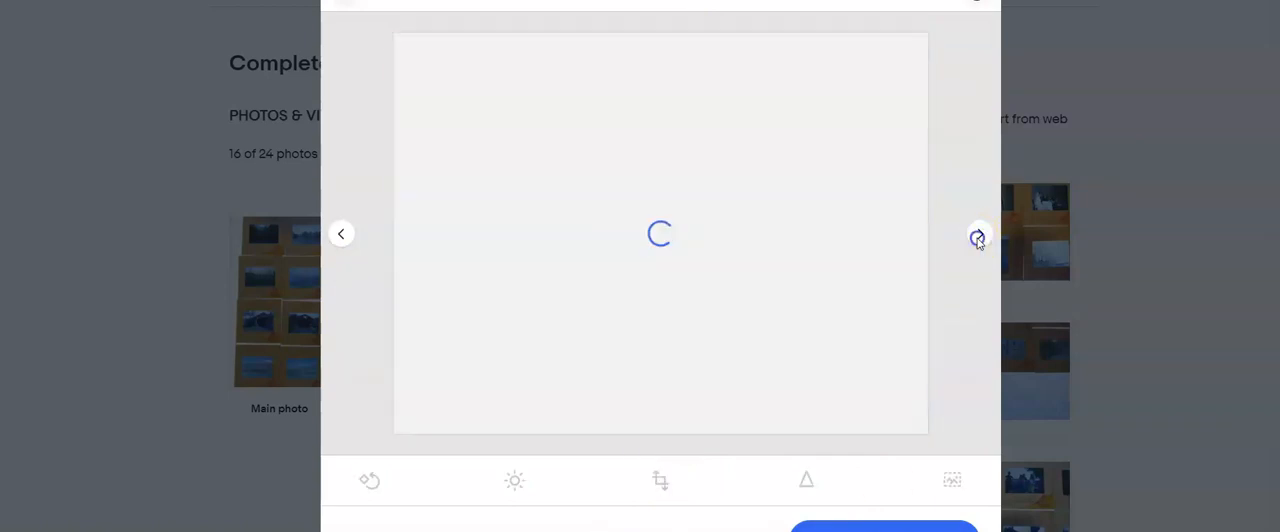
left_click(979, 237)
left_click(660, 480)
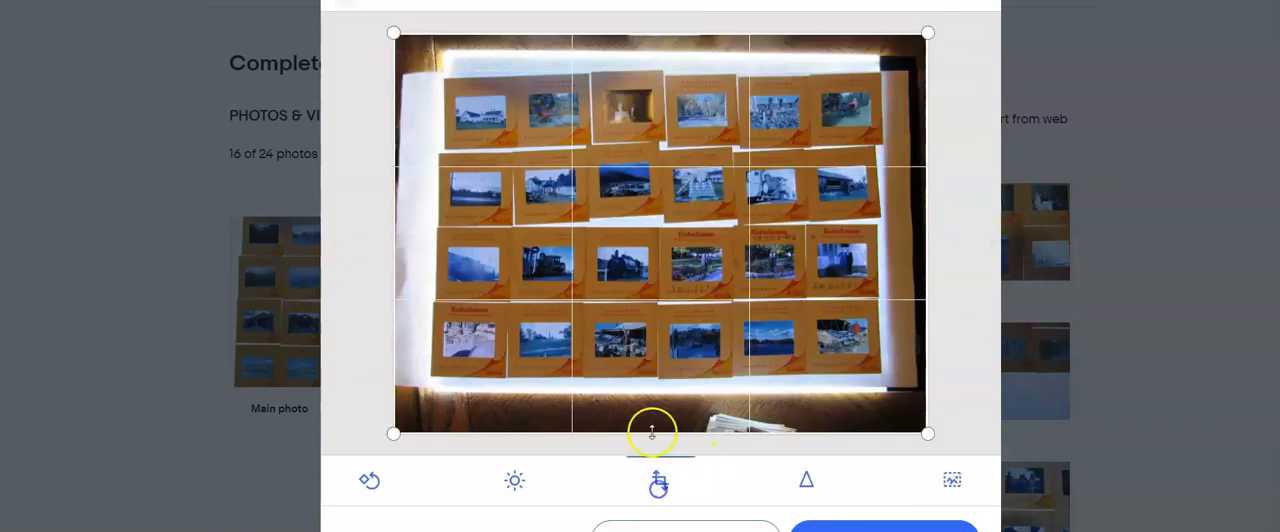
left_click_drag(654, 434, 654, 372)
left_click_drag(689, 34, 687, 74)
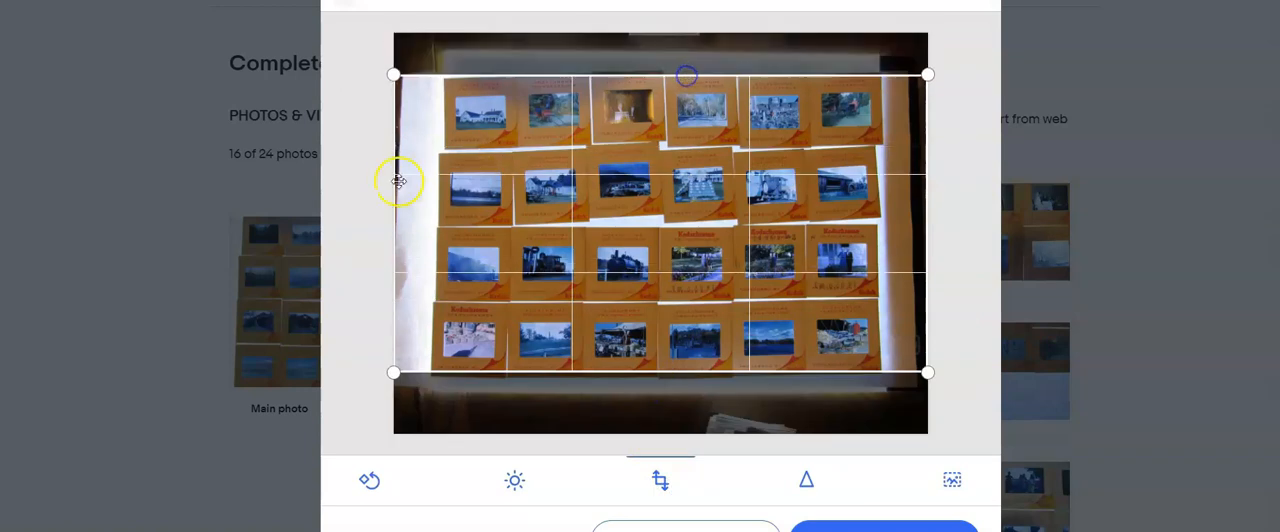
left_click_drag(396, 181, 437, 184)
left_click_drag(928, 207, 876, 203)
- Crop the following photo of four slide rows, trimming its lower, upper and right edges
left_click(980, 233)
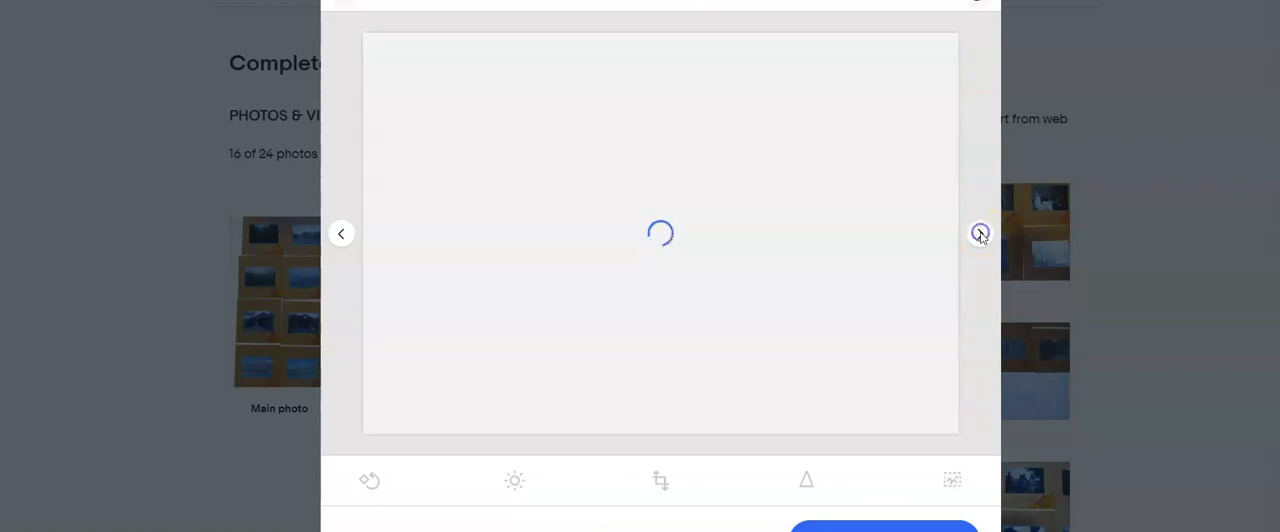
left_click(657, 480)
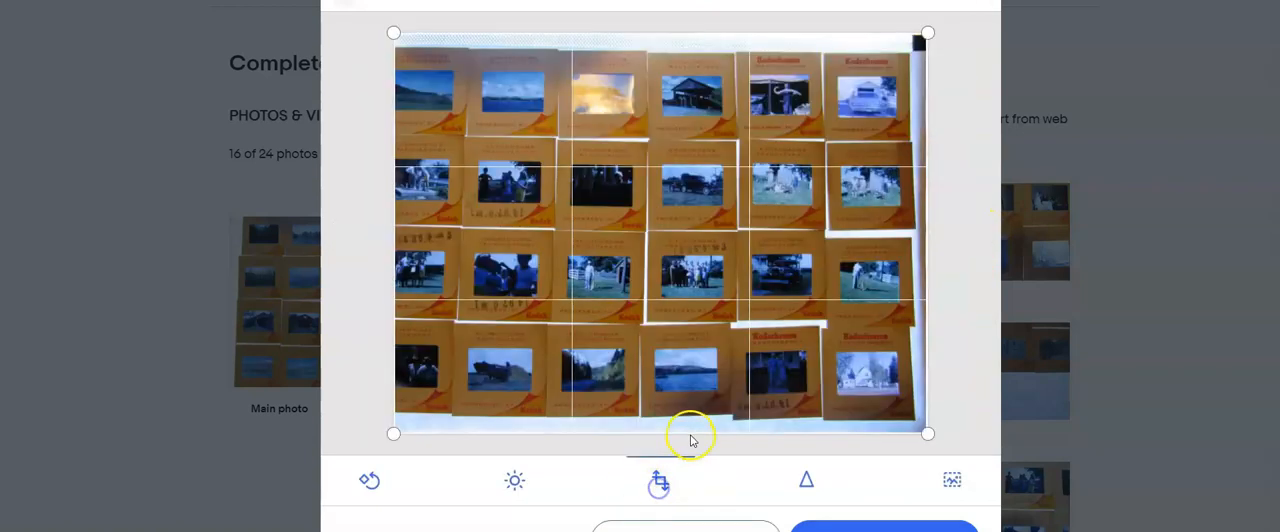
left_click_drag(689, 434, 693, 415)
left_click_drag(722, 34, 716, 58)
left_click_drag(928, 177, 914, 178)
left_click(884, 526)
- Crop the photo of four slide stacks standing in one row, removing the dark strip above and the empty area below
left_click(984, 241)
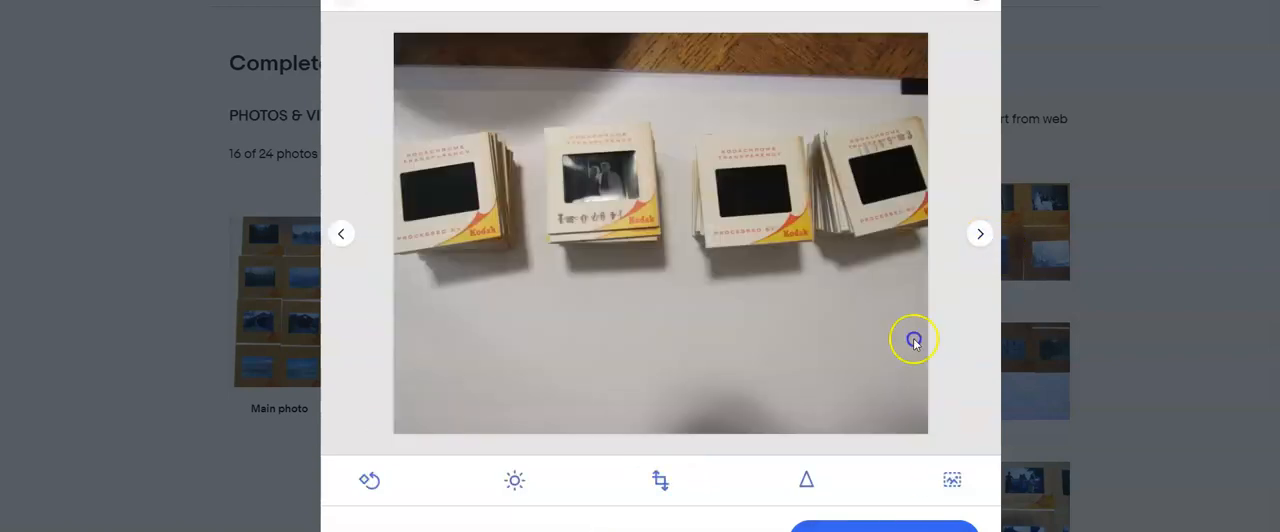
left_click(657, 481)
left_click_drag(714, 34, 712, 102)
left_click_drag(680, 431, 668, 292)
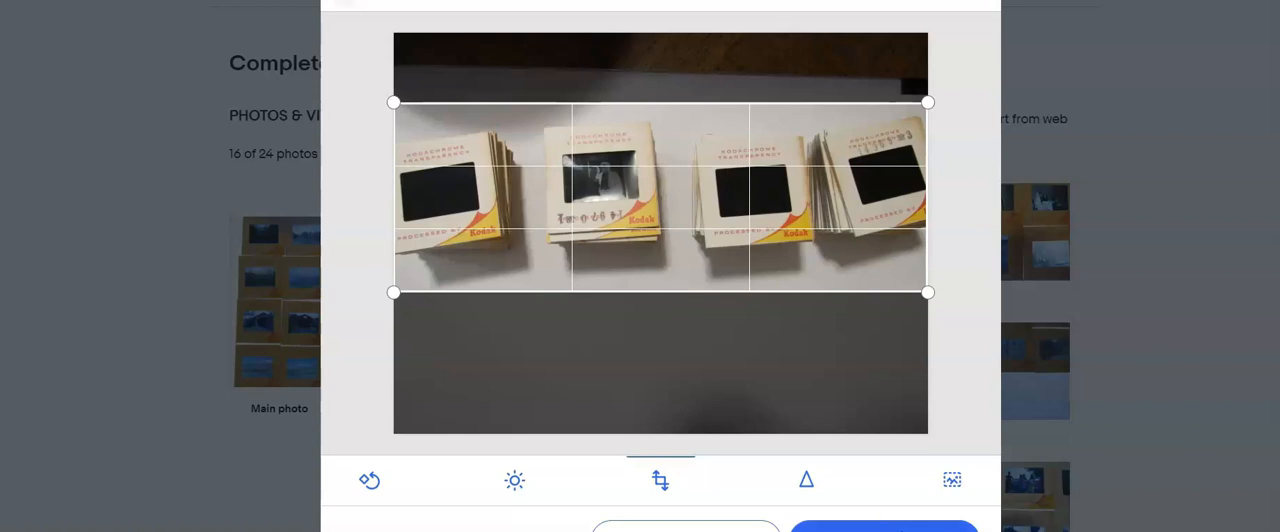
left_click(884, 526)
- Crop the photo of four slide stacks in two rows, trimming its side and lower edges
left_click(979, 233)
left_click(660, 480)
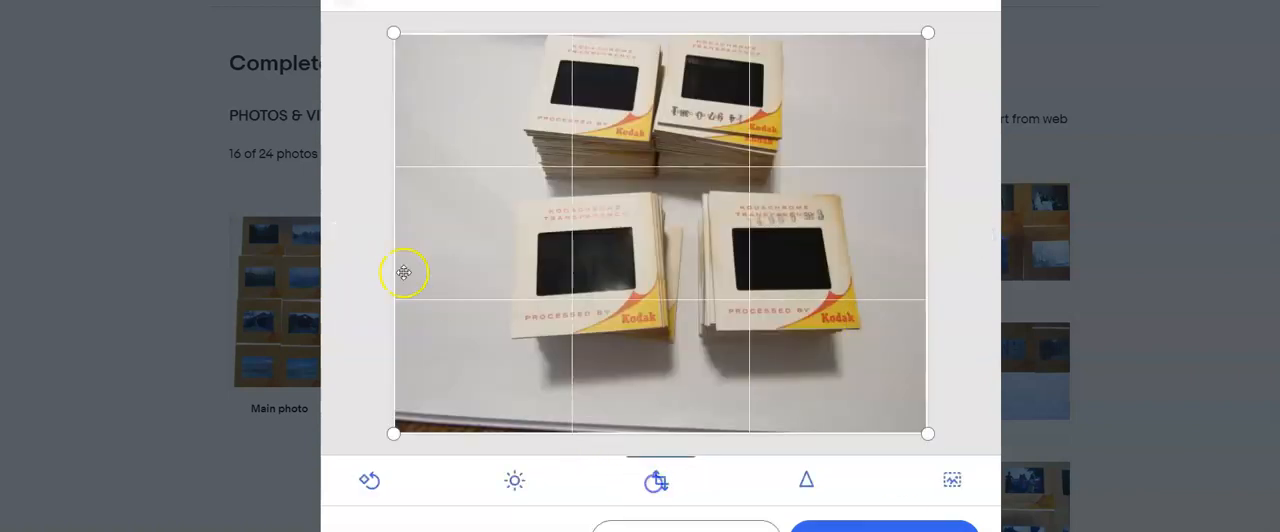
left_click_drag(393, 248, 486, 234)
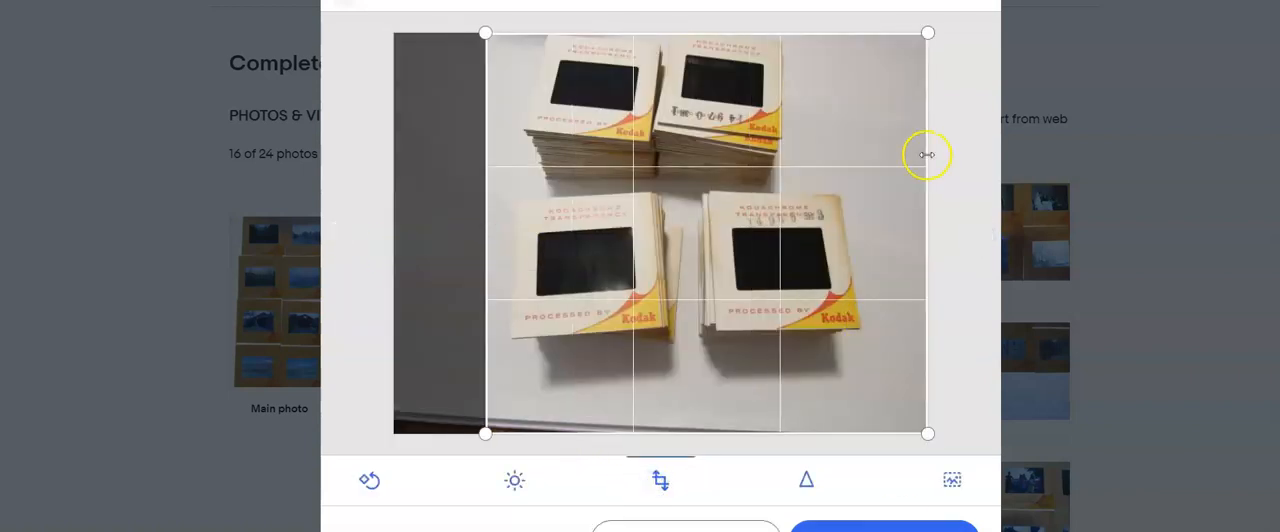
left_click_drag(927, 155, 874, 155)
left_click_drag(665, 432, 674, 386)
left_click(884, 526)
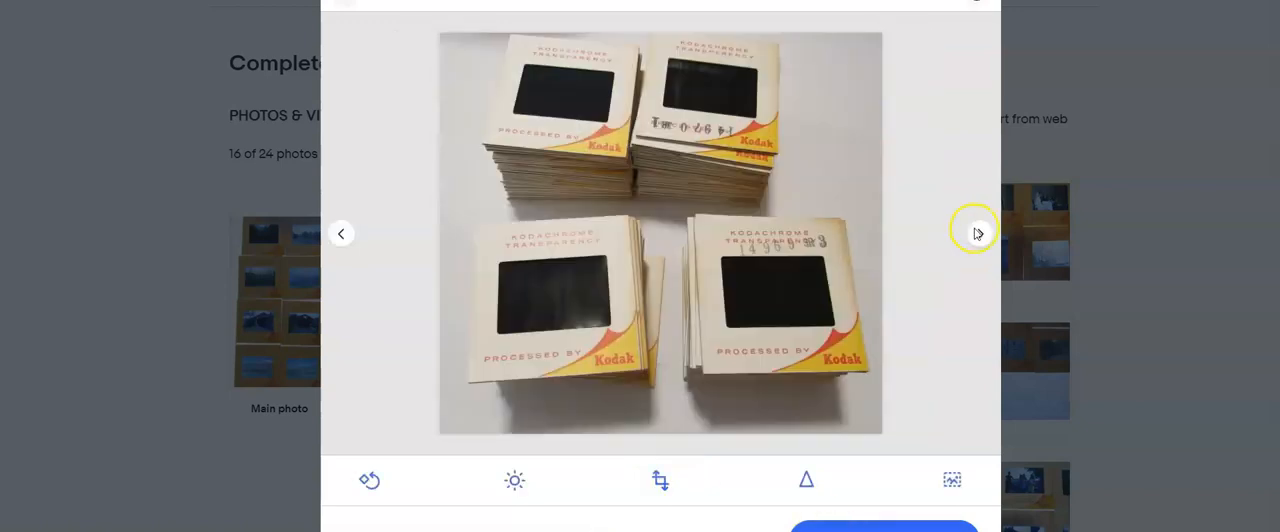
- Leave photo editing and make the photo of four slide stacks in two rows the main photo
left_click(978, 233)
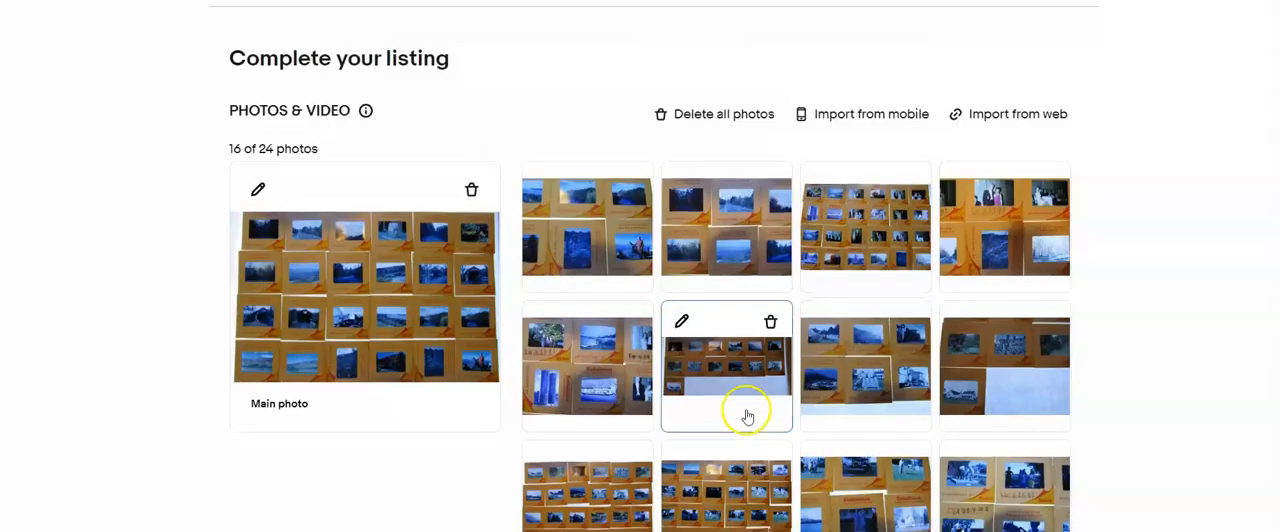
scroll(748, 417, "down", 4)
left_click_drag(754, 429, 395, 160)
- Enter the item title "Lot of 96 Film Slides 1963 people scenery"
scroll(409, 366, "down", 7)
left_click(401, 370)
type("Lot of 96 s")
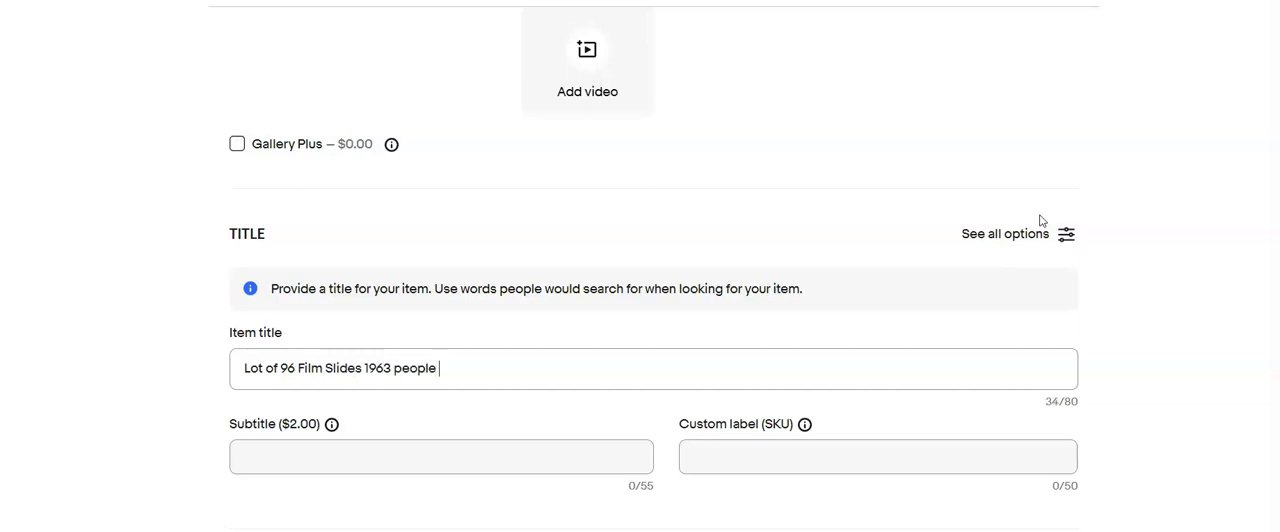
type("ilm Slides 1963 people scenery")
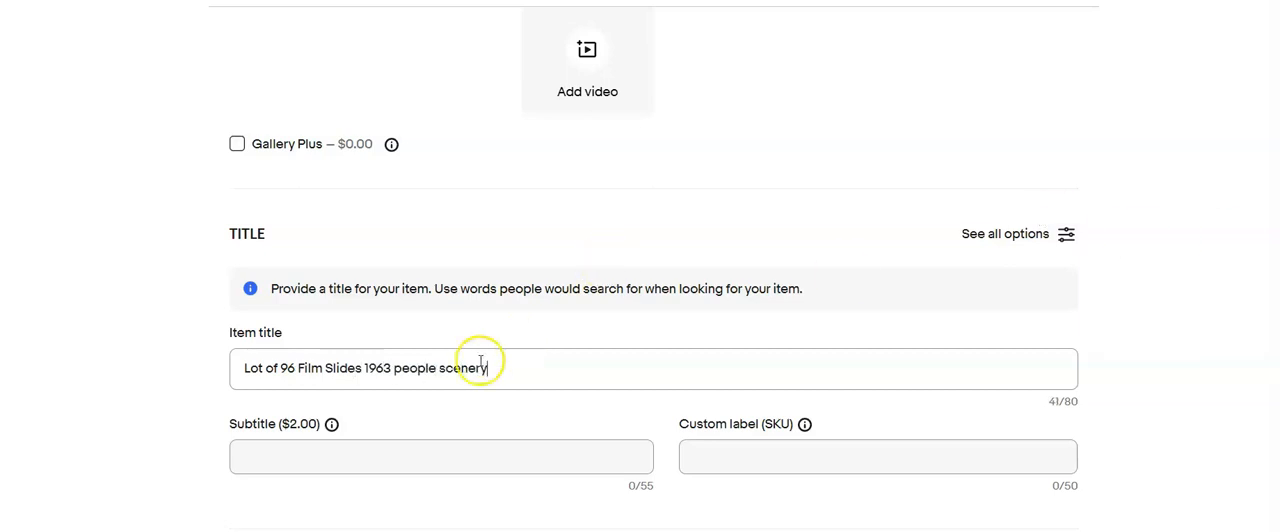
- Copy the item title text and enter 42 in the custom label (SKU)
left_click_drag(488, 368, 222, 426)
key("ctrl+c")
left_click(819, 466)
type("42")
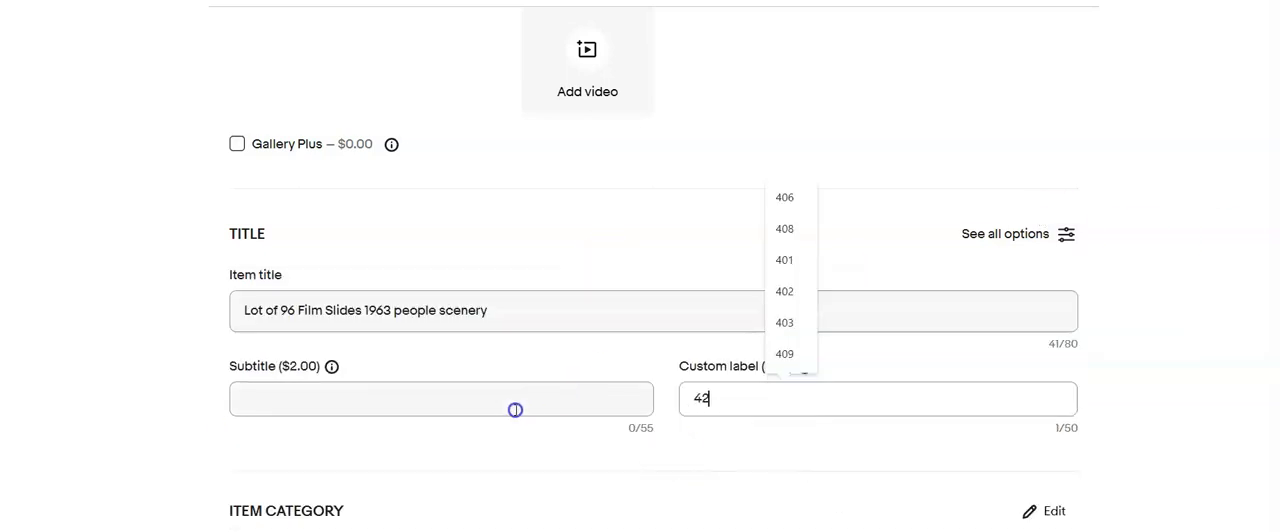
- Fill in the suggested item specifics, including format 35mm and size 2 x 2 in
scroll(602, 465, "down", 4)
scroll(601, 473, "down", 3)
left_click(563, 337)
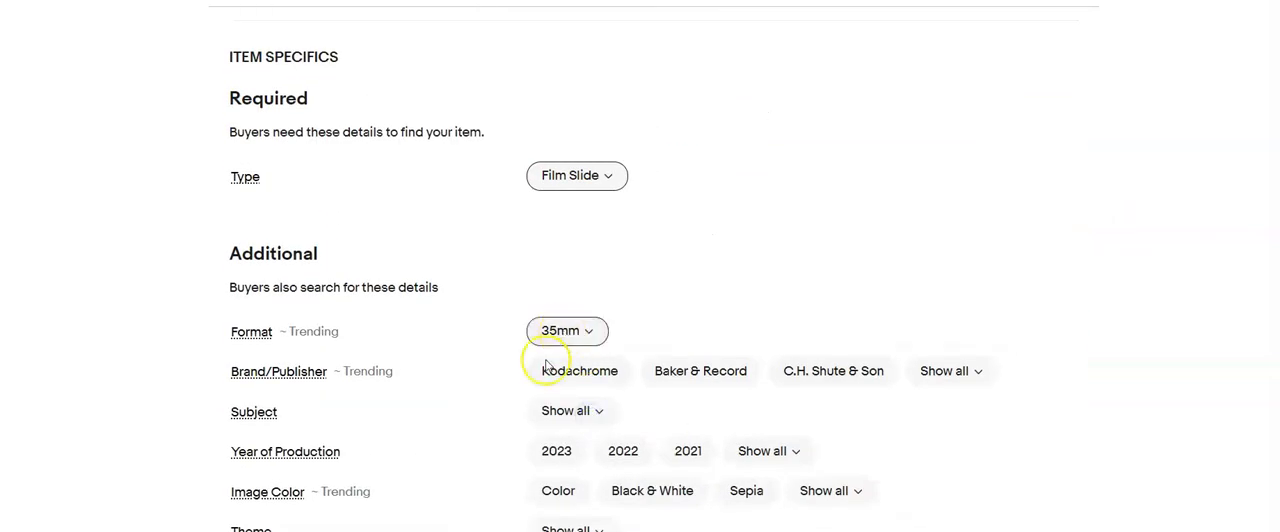
scroll(563, 337, "down", 2)
left_click(561, 402)
left_click(538, 436)
left_click(562, 477)
scroll(430, 440, "down", 5)
- Set the item condition to Used and enter "Processed film slides" as the condition description
left_click(231, 366)
left_click(428, 168)
left_click(463, 410)
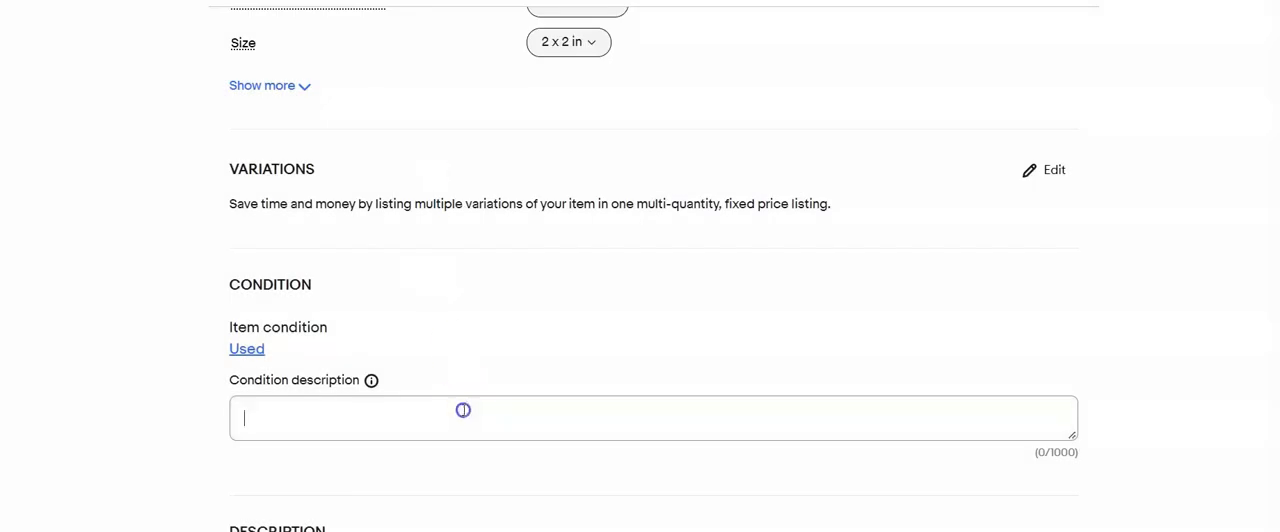
type("Processed film slides")
scroll(463, 410, "down", 5)
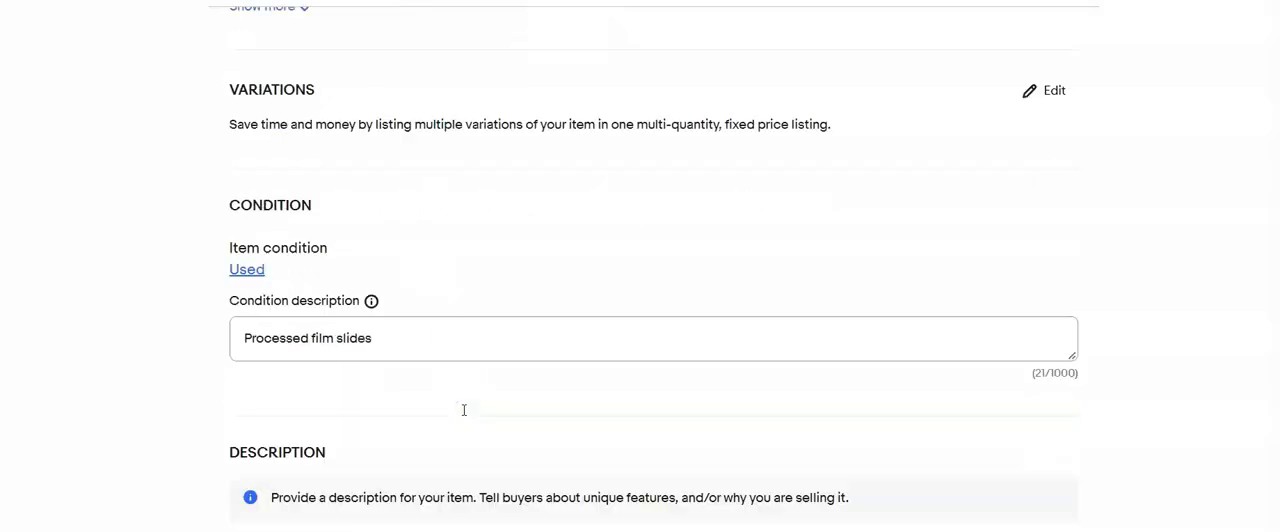
- Paste the copied title into the description, add the note beginning ", please ref", and set the Buy It Now price to $20.00
left_click(457, 331)
key("ctrl+v")
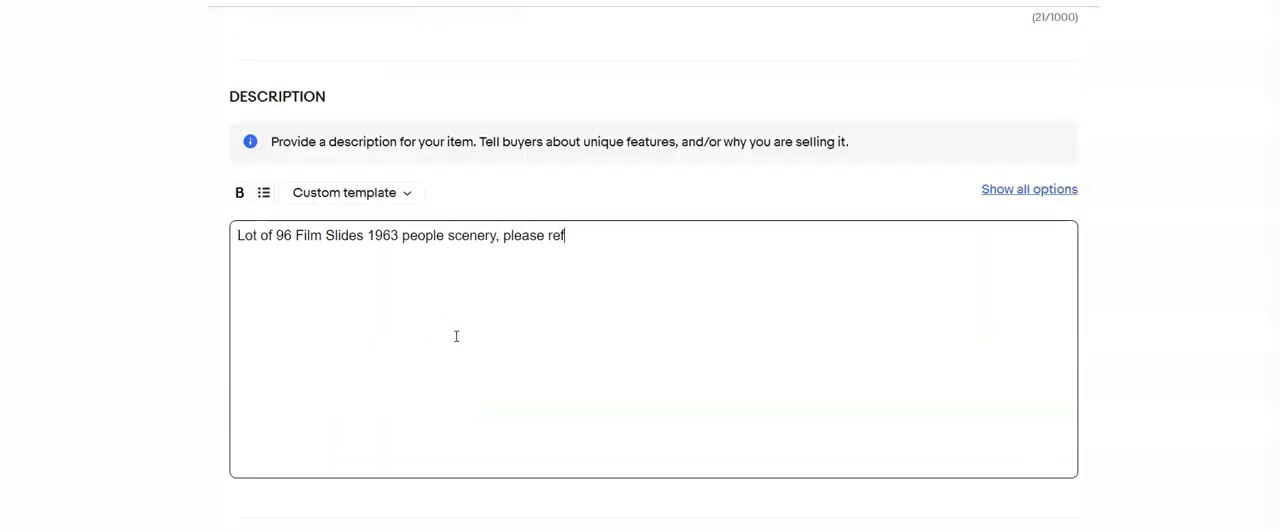
scroll(456, 336, "down", 5)
left_click(340, 284)
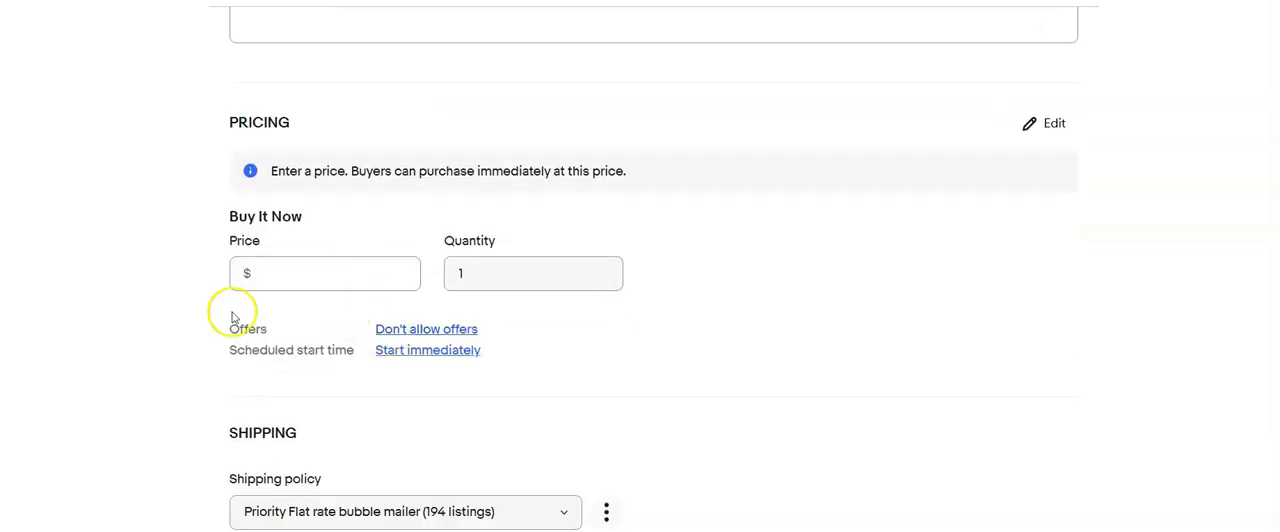
type("20.00")
- Choose the calculated USPS First Class, 2 business days shipping policy and enter a 13 oz package weight and 10 in first dimension
scroll(563, 251, "down", 3)
left_click(563, 251)
left_click(509, 283)
left_click(341, 338)
key("Tab")
type("10")
key("Tab")
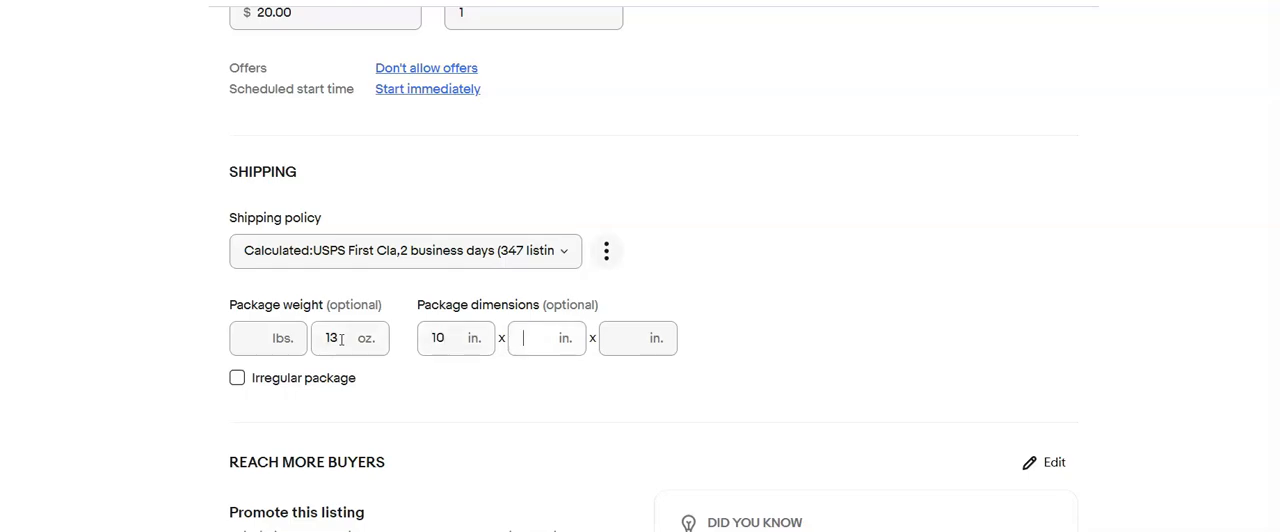
scroll(215, 440, "down", 3)
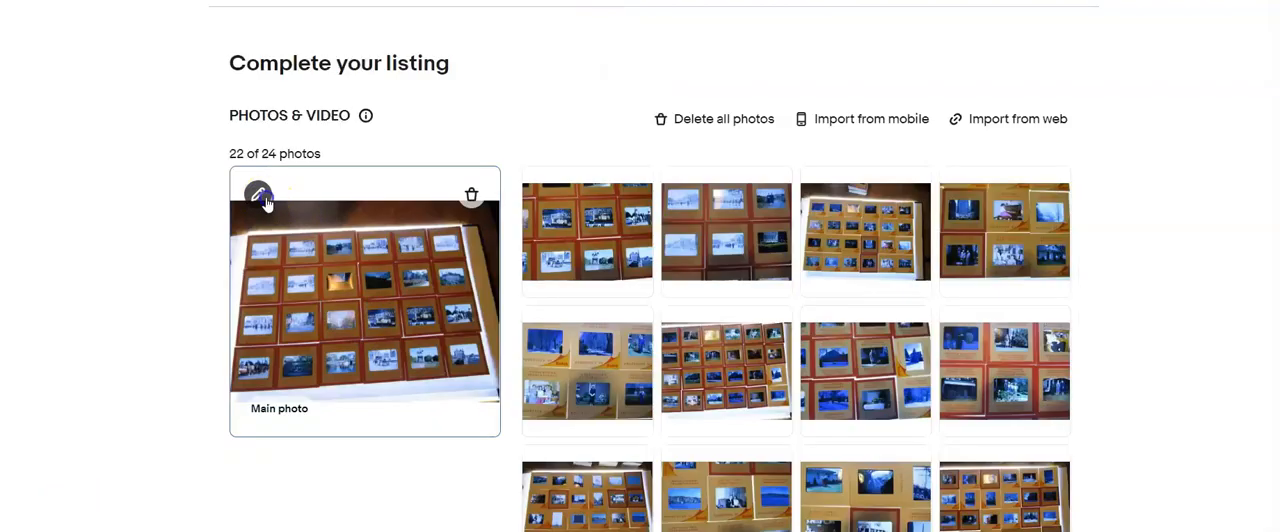
- In the listing with 22 photos, crop the main photo of 24 slides, trimming its upper, lower and right edges
left_click(257, 194)
left_click(660, 480)
left_click_drag(660, 34, 666, 94)
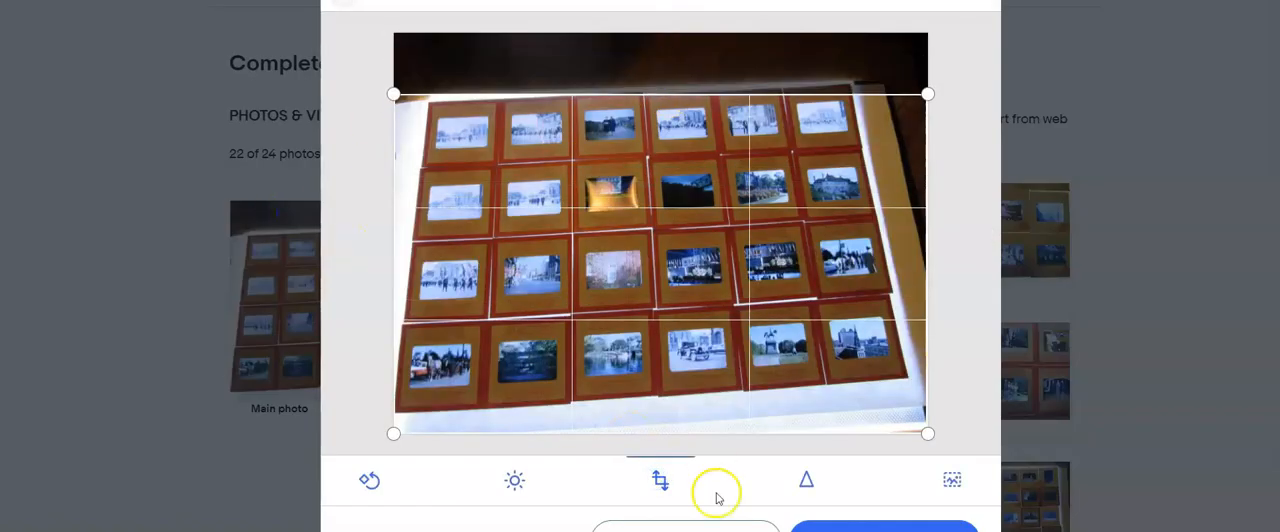
left_click_drag(683, 433, 674, 393)
left_click_drag(929, 264, 900, 267)
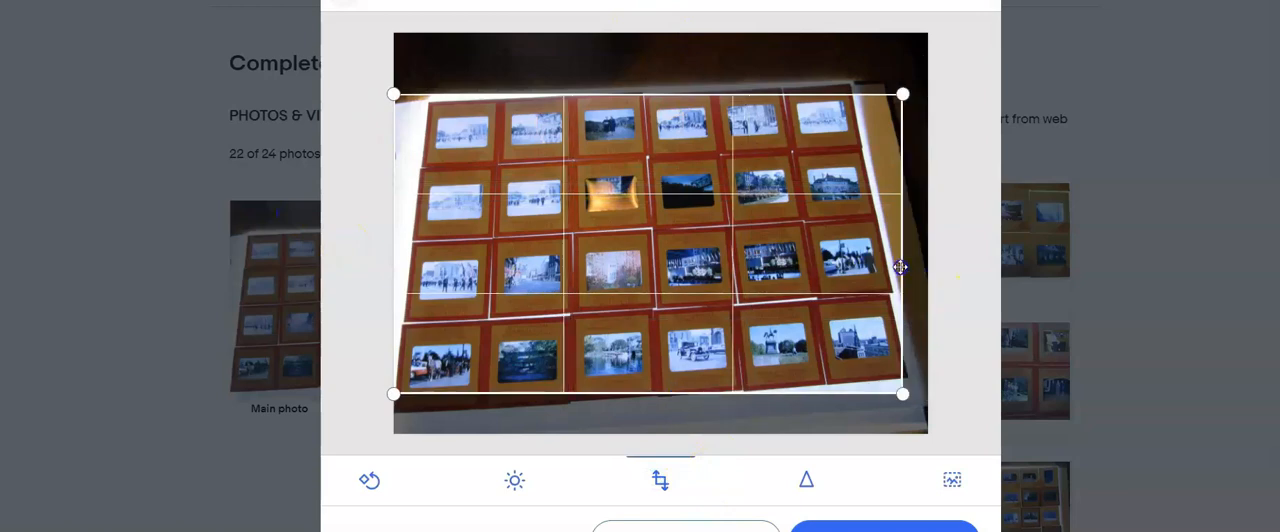
left_click(865, 512)
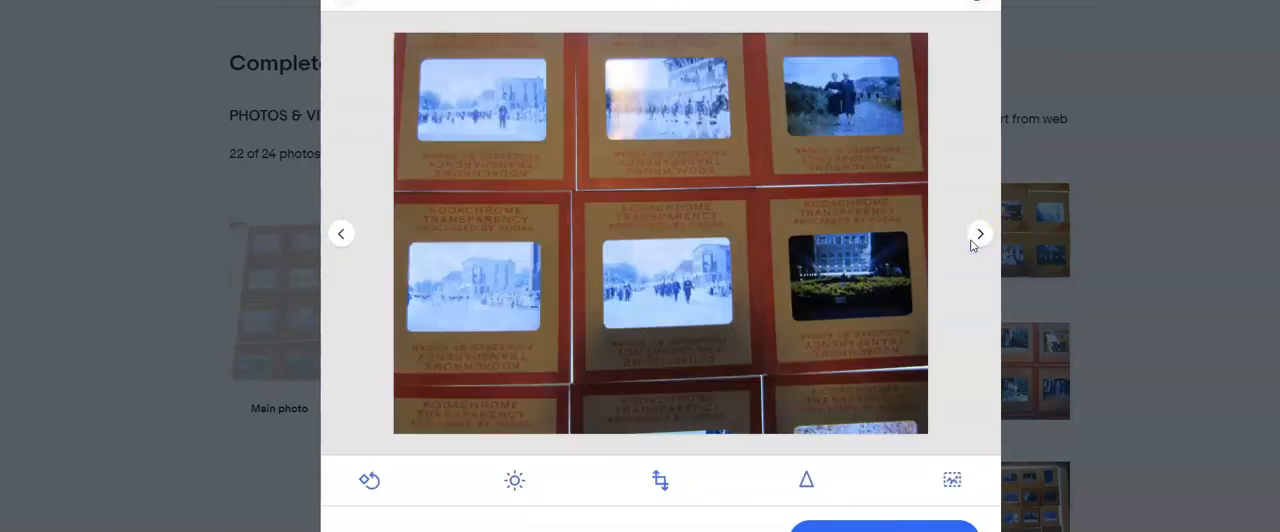
- Crop the photo of 24 slides with a slide stack behind it on all four sides, close around the slides
left_click(975, 237)
left_click(660, 480)
left_click_drag(677, 434, 674, 397)
left_click_drag(680, 31, 688, 109)
left_click_drag(920, 258, 908, 262)
left_click_drag(925, 259, 851, 263)
mouse_move(395, 172)
left_mouse_down()
mouse_move(403, 192)
mouse_move(405, 180)
left_mouse_up()
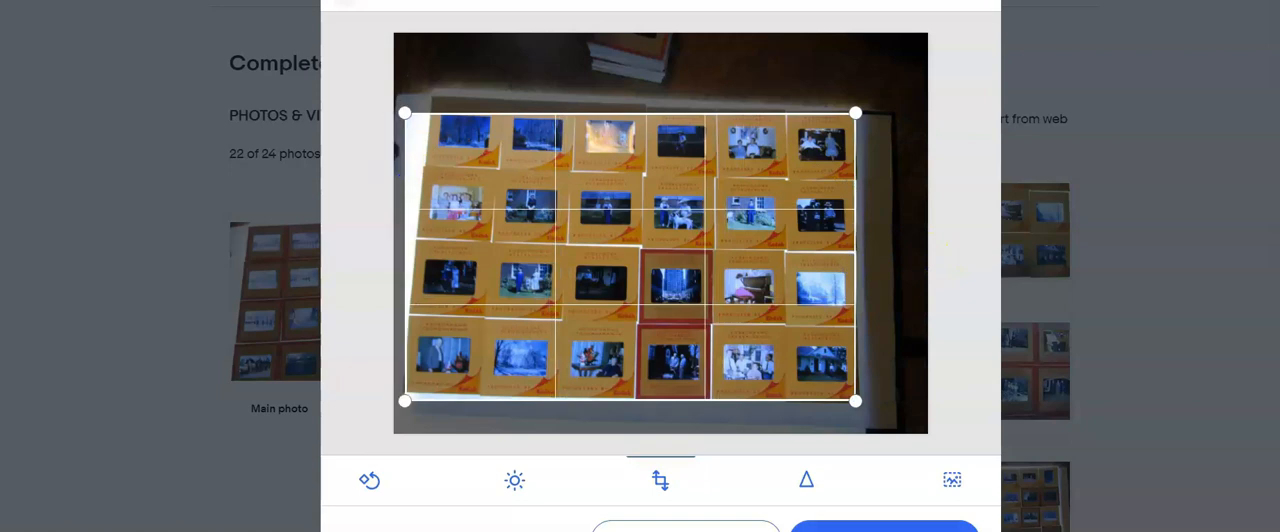
- Skip past the close-ups to the 24-slide photo with sailing ships and crop off its upper and lower edges
left_click(980, 234)
left_click(980, 234)
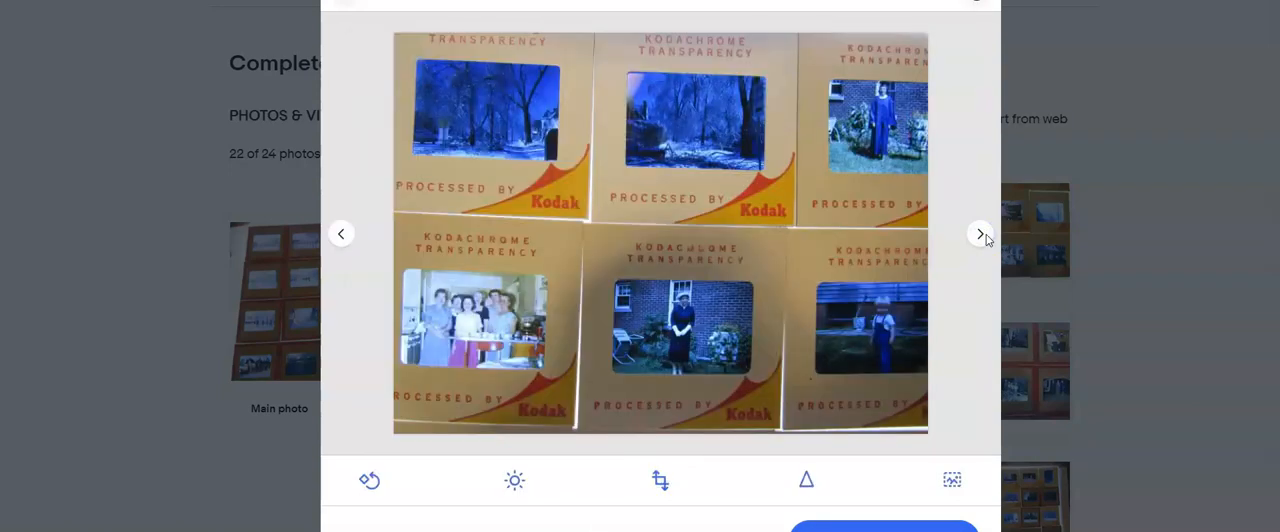
left_click(981, 235)
left_click(981, 235)
left_click(981, 235)
left_click(981, 235)
left_click(660, 478)
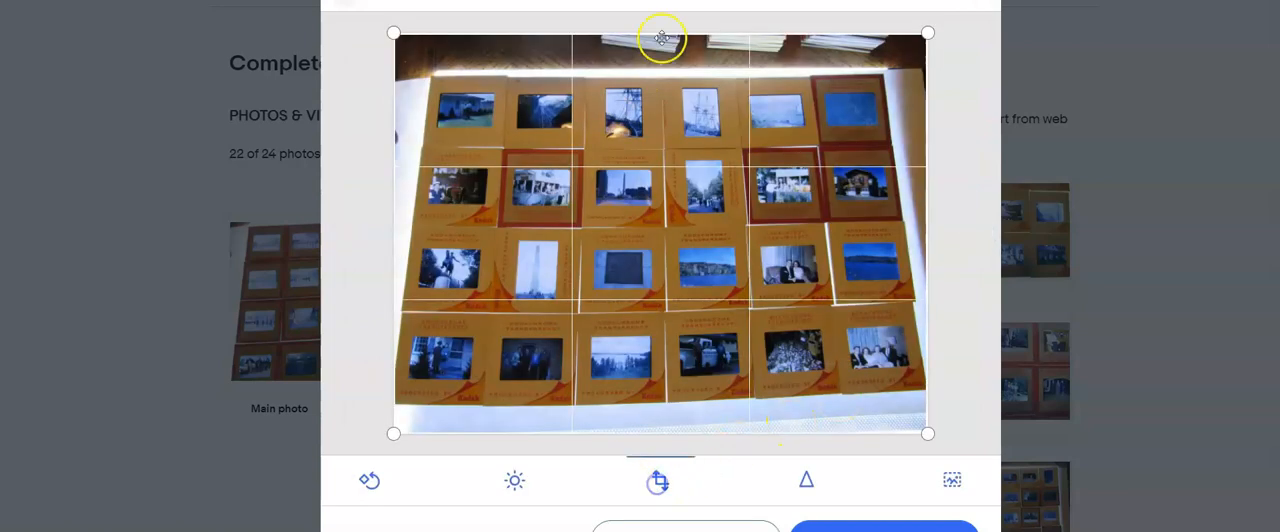
left_click_drag(661, 34, 656, 79)
left_click_drag(679, 434, 675, 400)
- Advance to the 24-slide photo with snowy scenes and crop its upper, lower and right edges
left_click(981, 235)
left_click(981, 235)
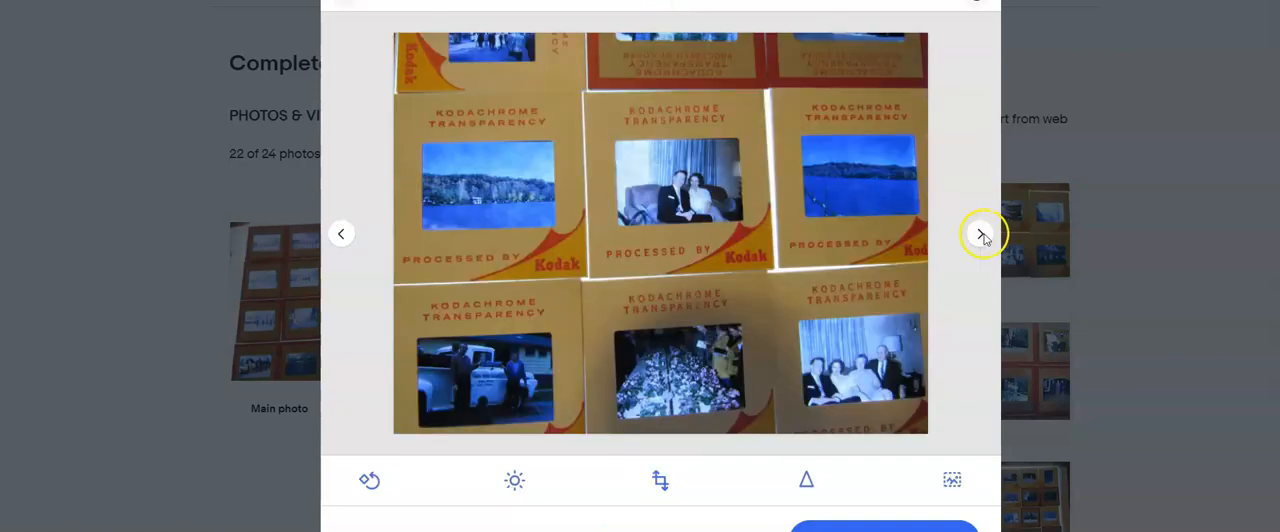
left_click(981, 235)
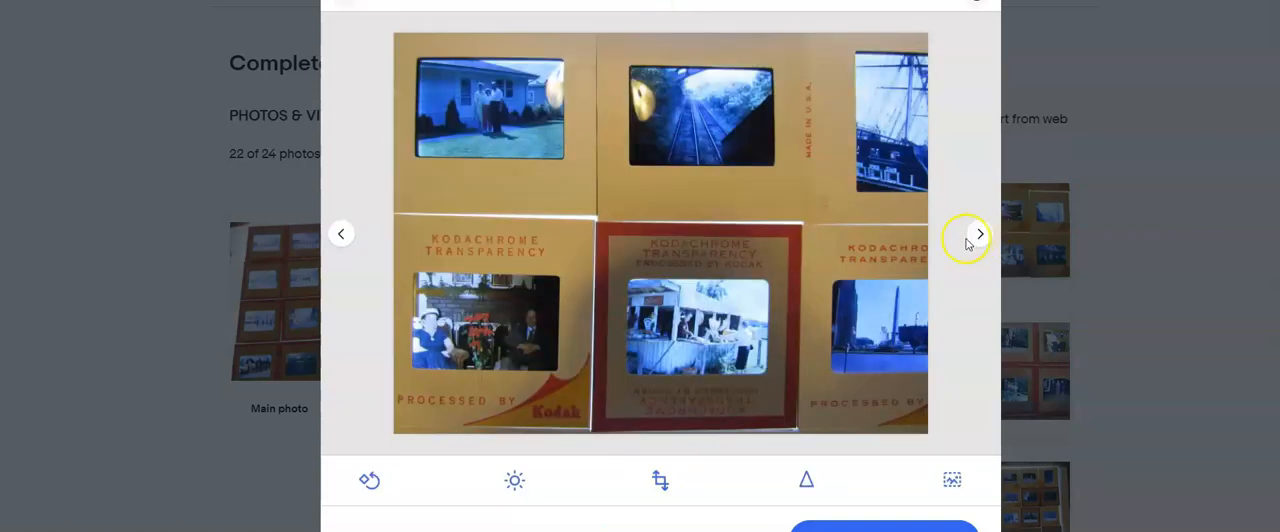
left_click(972, 238)
left_click(675, 469)
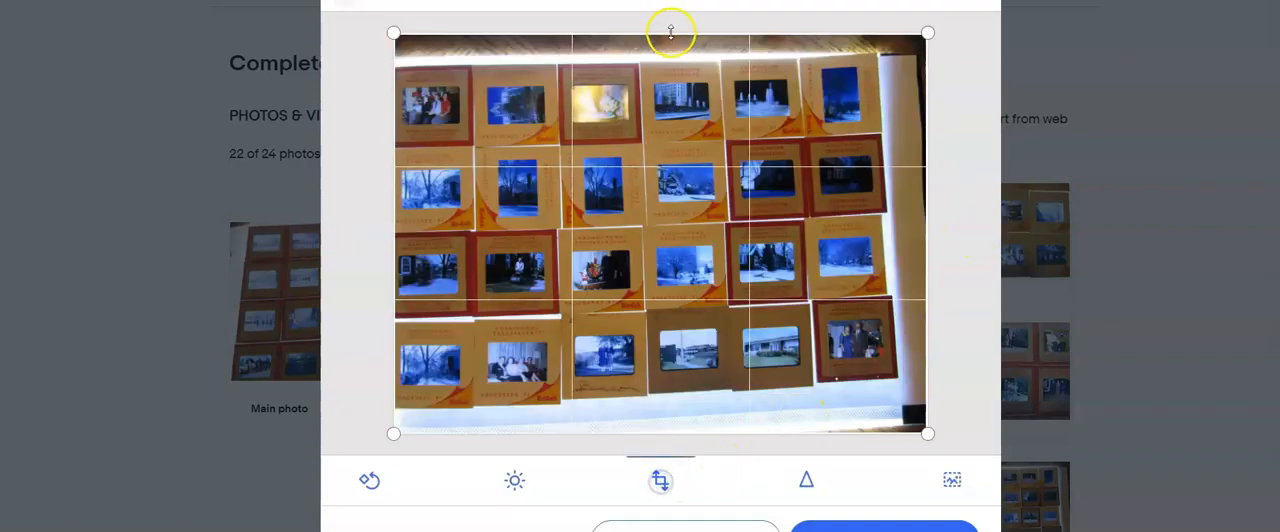
left_click_drag(670, 32, 674, 73)
left_click_drag(679, 433, 680, 398)
left_click_drag(901, 222, 894, 220)
left_click(923, 520)
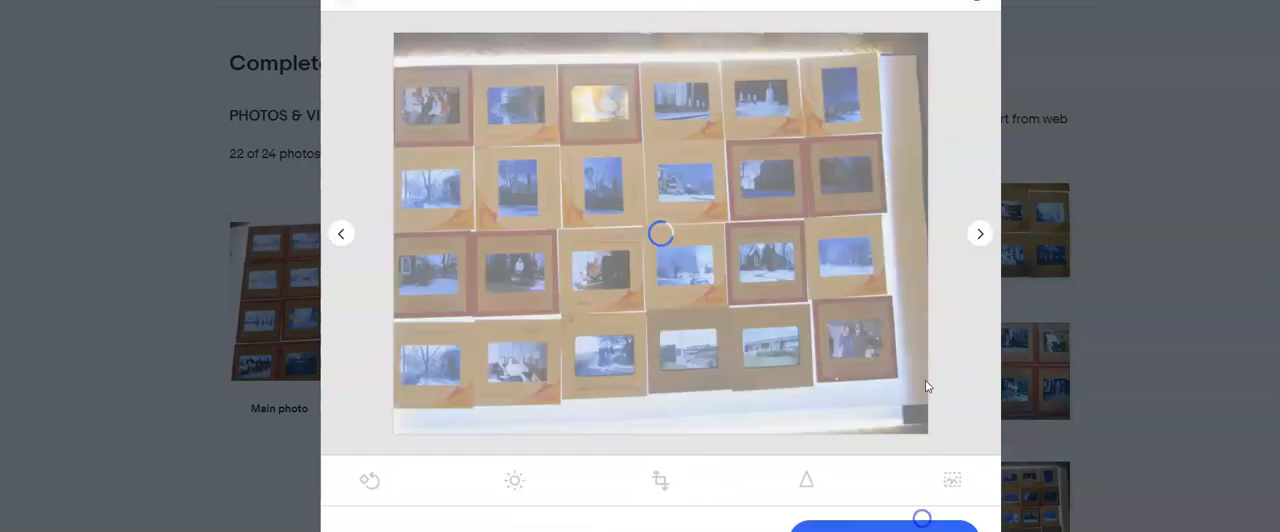
- Move three photos ahead and crop a narrow strip off that photo's upper edge
left_click(978, 238)
left_click(978, 238)
left_click(978, 238)
left_click(659, 480)
left_click_drag(674, 34, 675, 60)
left_click(923, 520)
- Crop the photo of five slides in a row with one beneath, removing the empty areas above and below
left_click(978, 236)
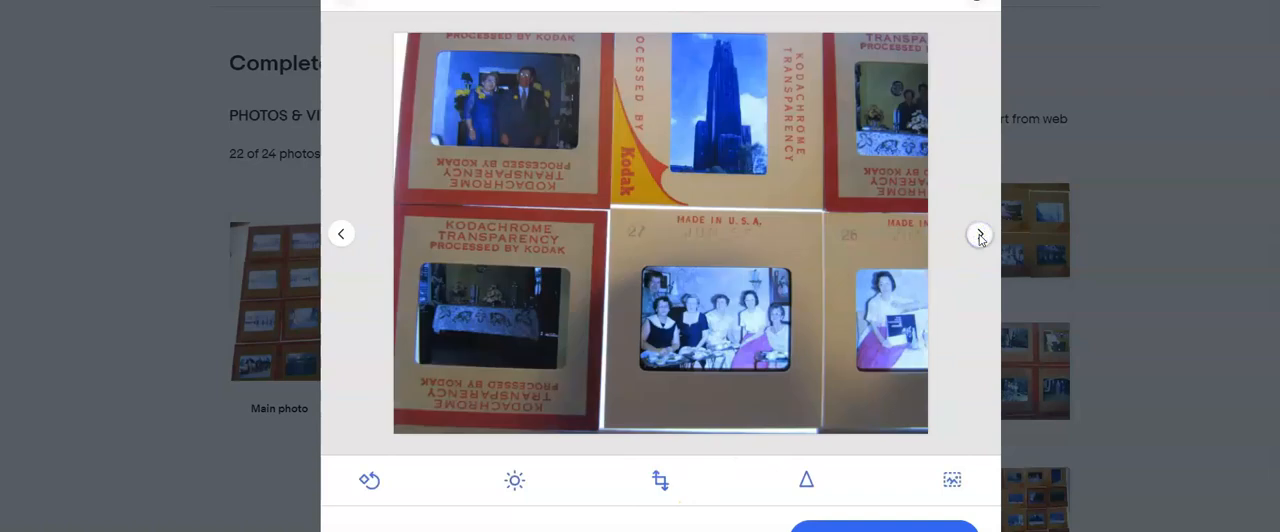
left_click(979, 235)
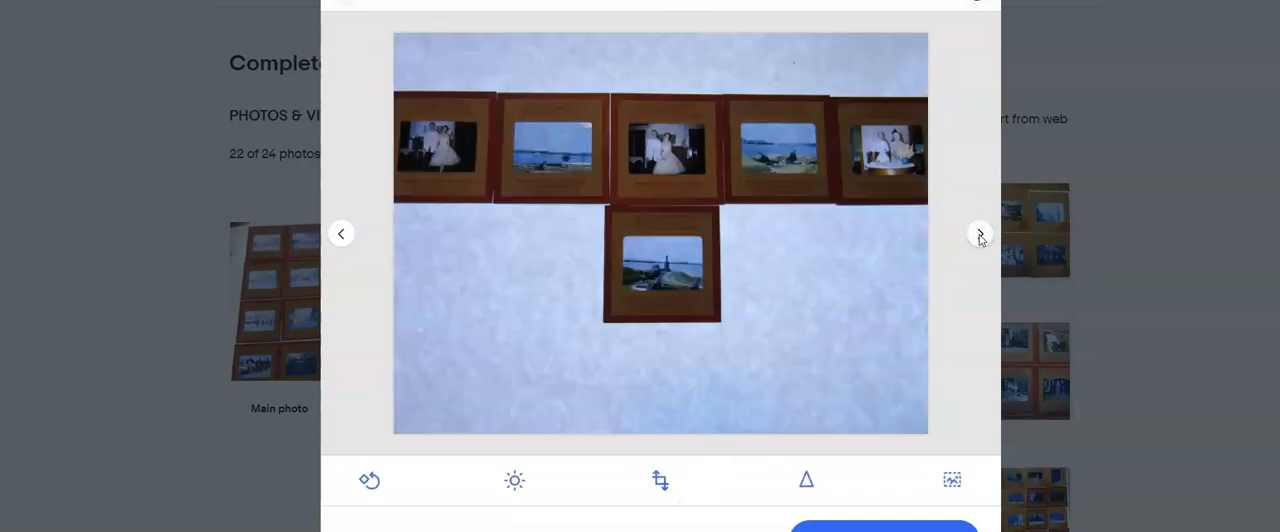
left_click(661, 480)
left_click_drag(661, 433, 674, 322)
left_click_drag(683, 36, 683, 98)
left_click(880, 523)
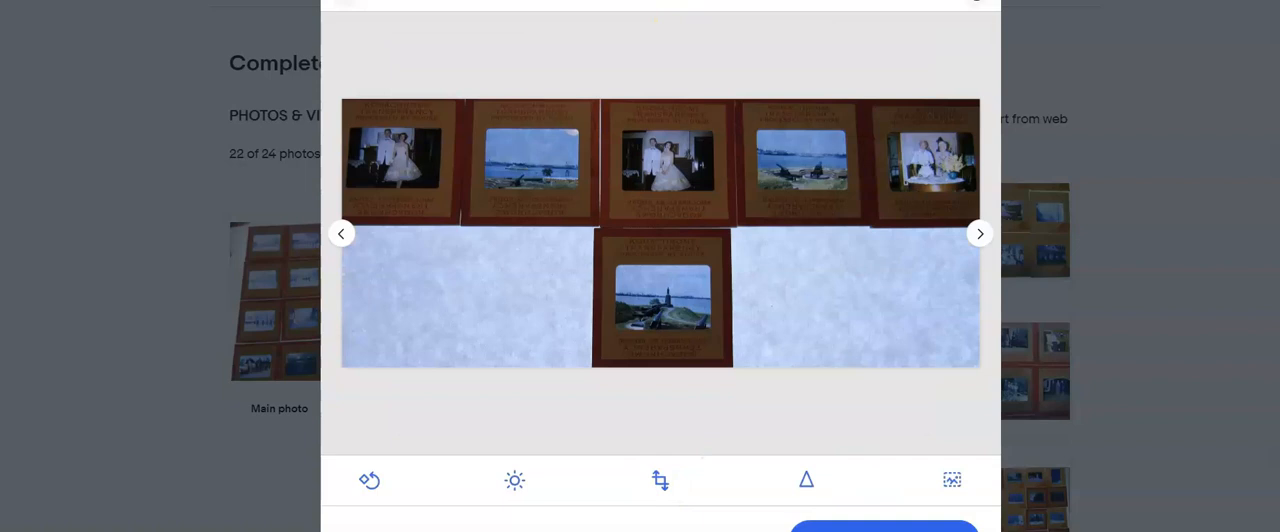
- Check the remaining photos through to the handwritten note, and make the photo just before the note the main photo
left_click(979, 234)
left_click(979, 234)
left_click(979, 235)
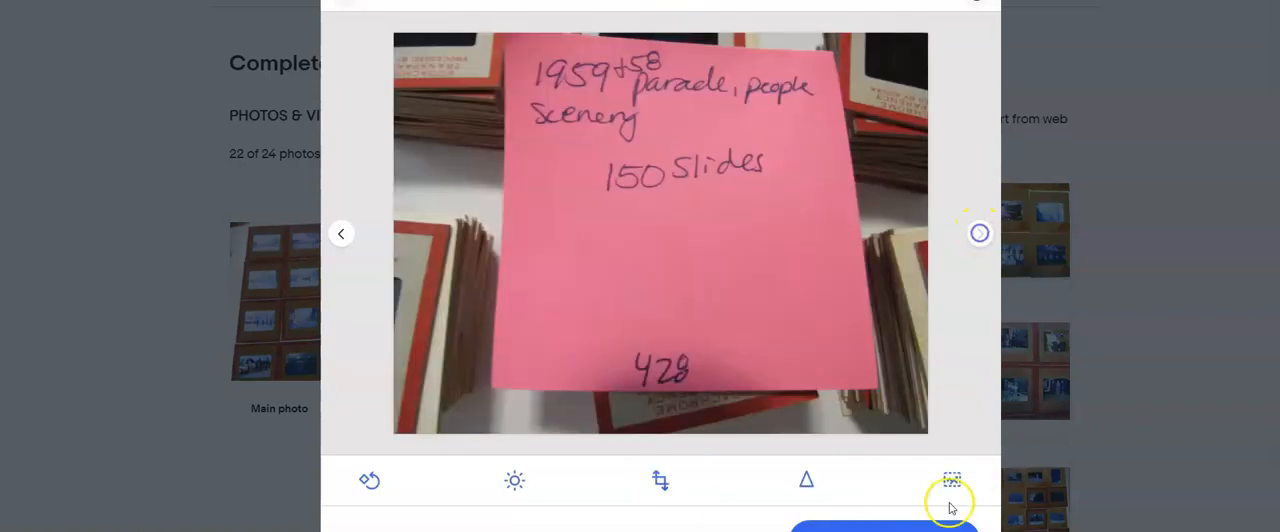
left_click(977, 1)
left_click_drag(1005, 505, 508, 81)
- Enter the item title "Lot of 150 Film Slides 1985 1959 parade and people scenery"
scroll(472, 320, "down", 5)
scroll(465, 332, "up", 8)
scroll(463, 334, "down", 6)
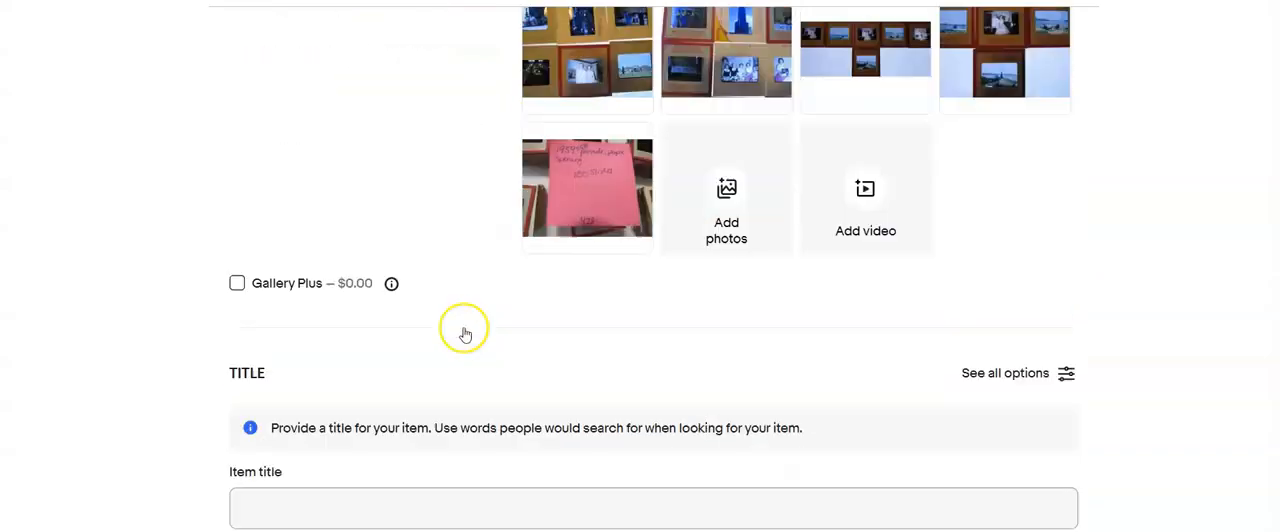
left_click(460, 292)
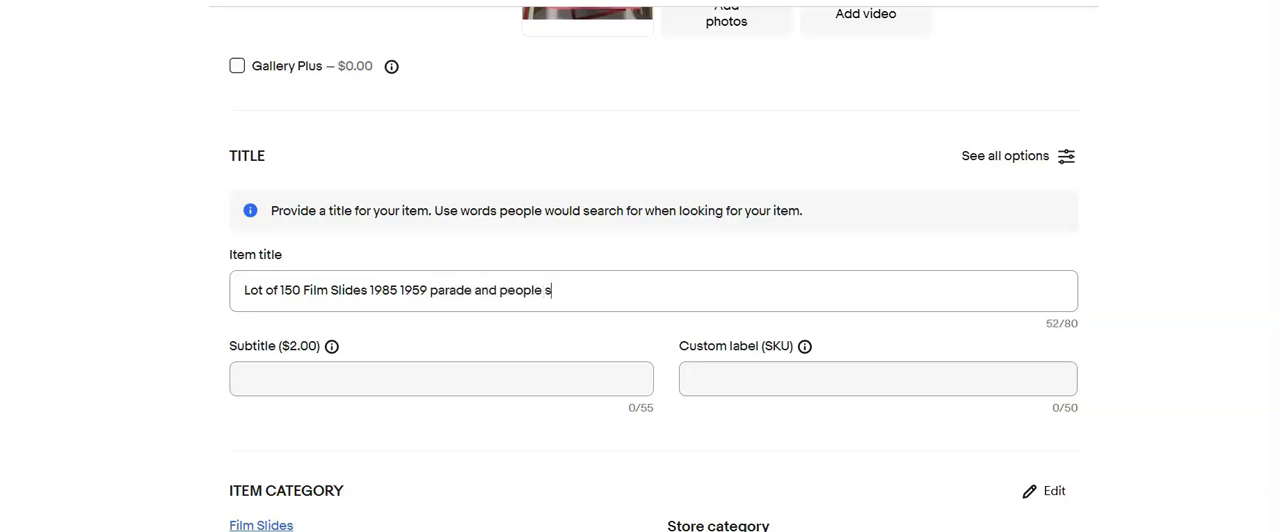
type("y")
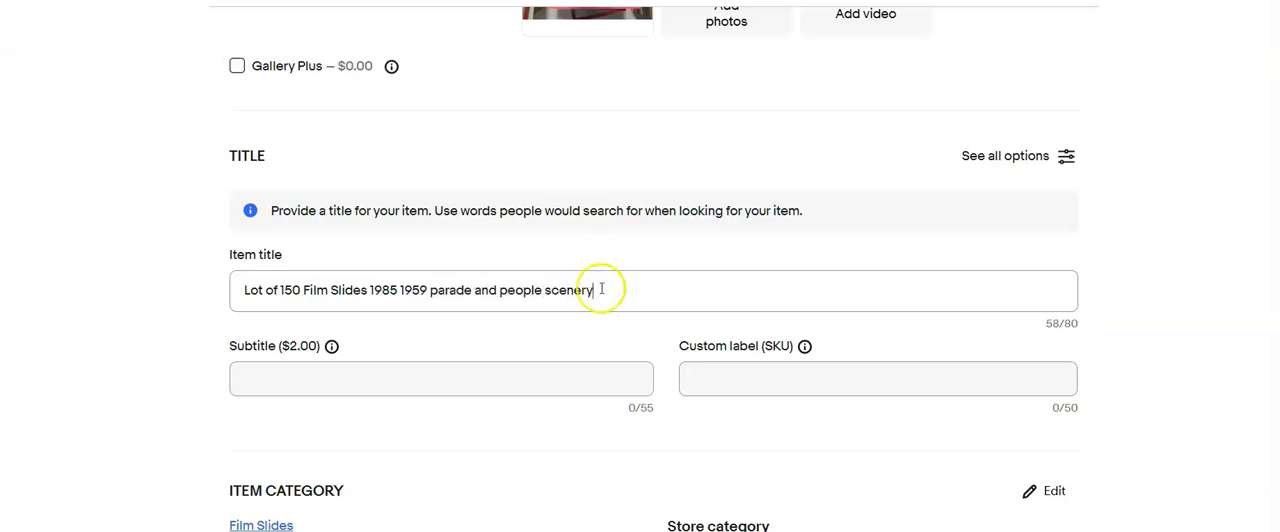
- Copy the item title text and enter 428 as the custom label (SKU)
left_click_drag(600, 291, 250, 340)
key("ctrl+c")
left_click(706, 386)
type("428")
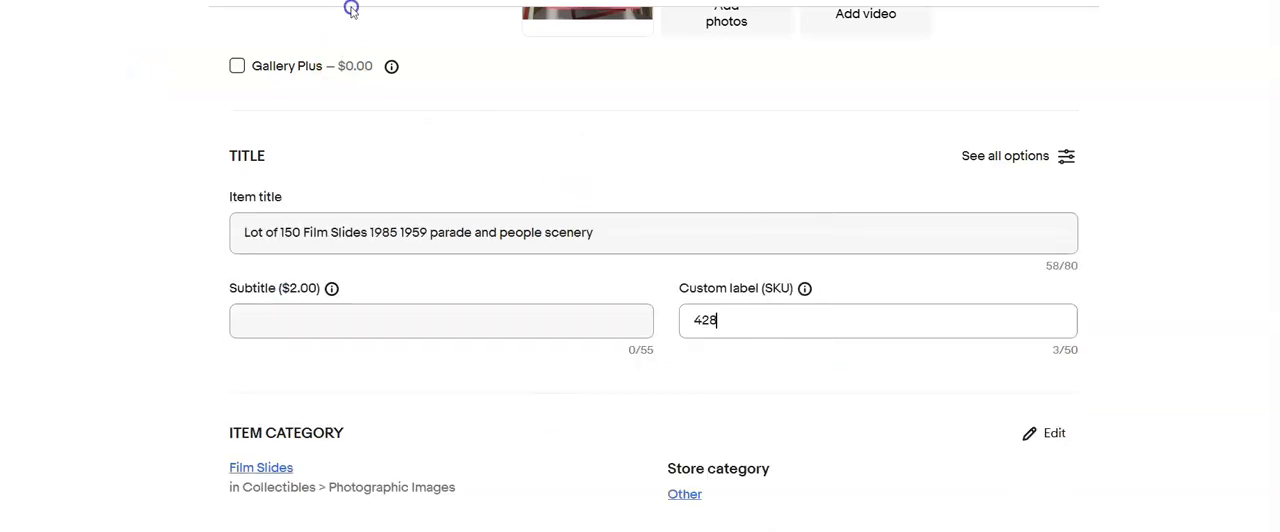
- Fill in the item specifics, including format 35mm, time period manufactured 1950-1959 and size 2 x 2 in
scroll(550, 450, "down", 2)
scroll(550, 450, "down", 5)
left_click(556, 337)
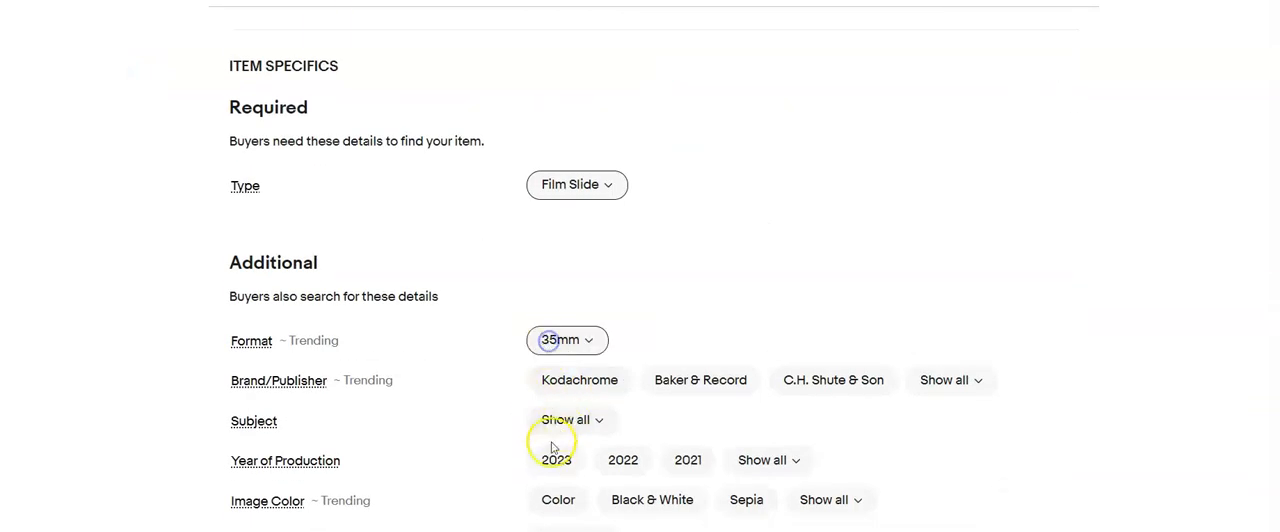
scroll(551, 434, "down", 1)
left_click(560, 411)
left_click(562, 490)
scroll(560, 490, "down", 1)
left_click(563, 448)
scroll(555, 420, "down", 1)
left_click(563, 400)
scroll(520, 428, "down", 4)
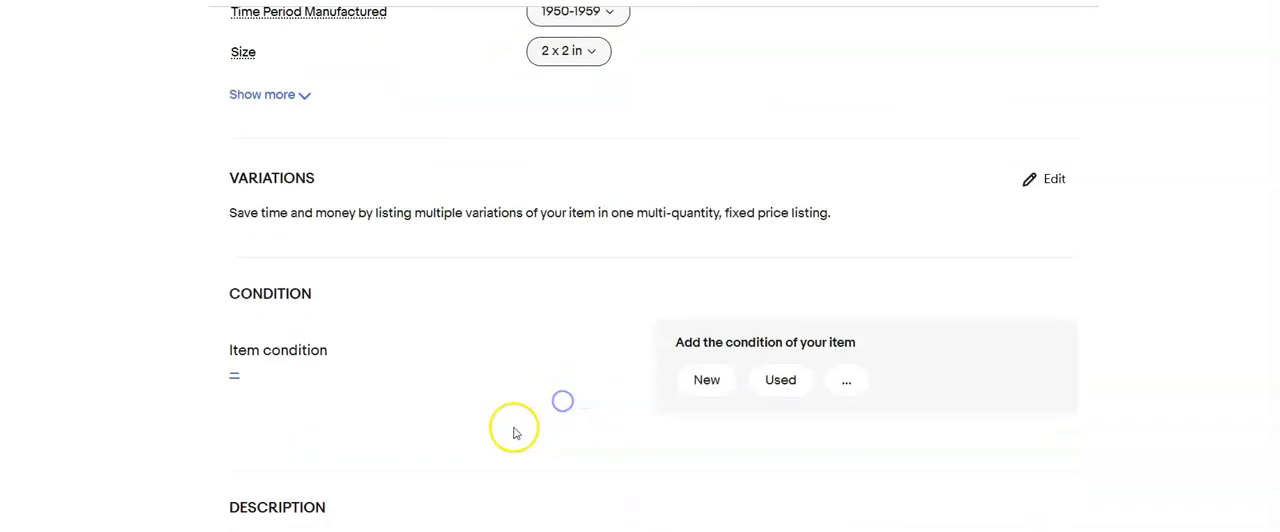
- Set the item condition to Used and enter the condition description "Processed film slides"
left_click(234, 376)
left_click(428, 168)
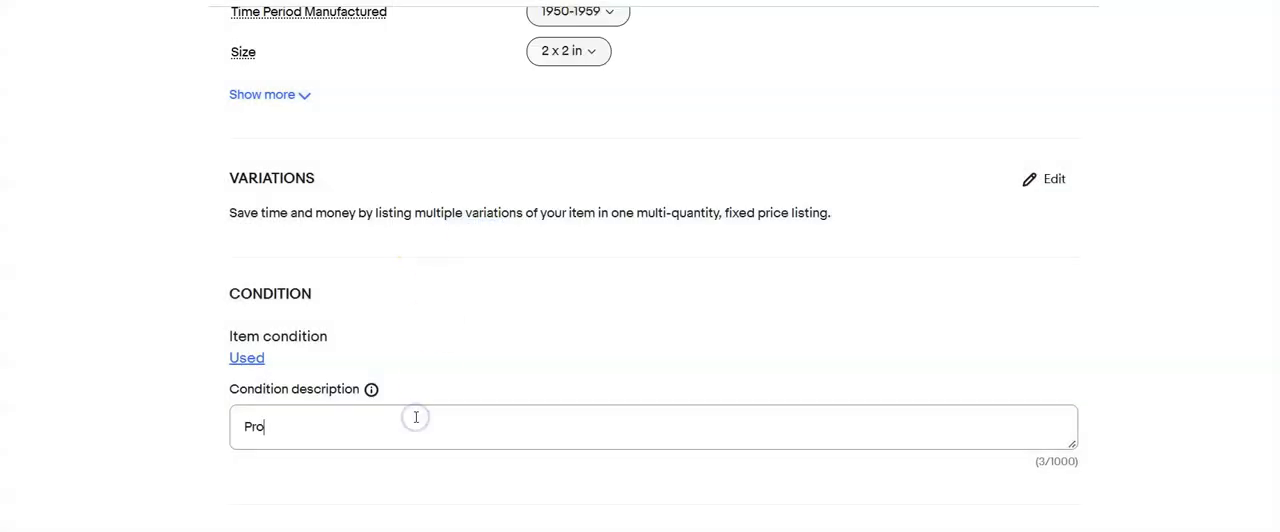
type("Processed film slides")
- Paste the item title as the item description and add ", please refer to pictures"
scroll(429, 460, "down", 4)
left_click(432, 445)
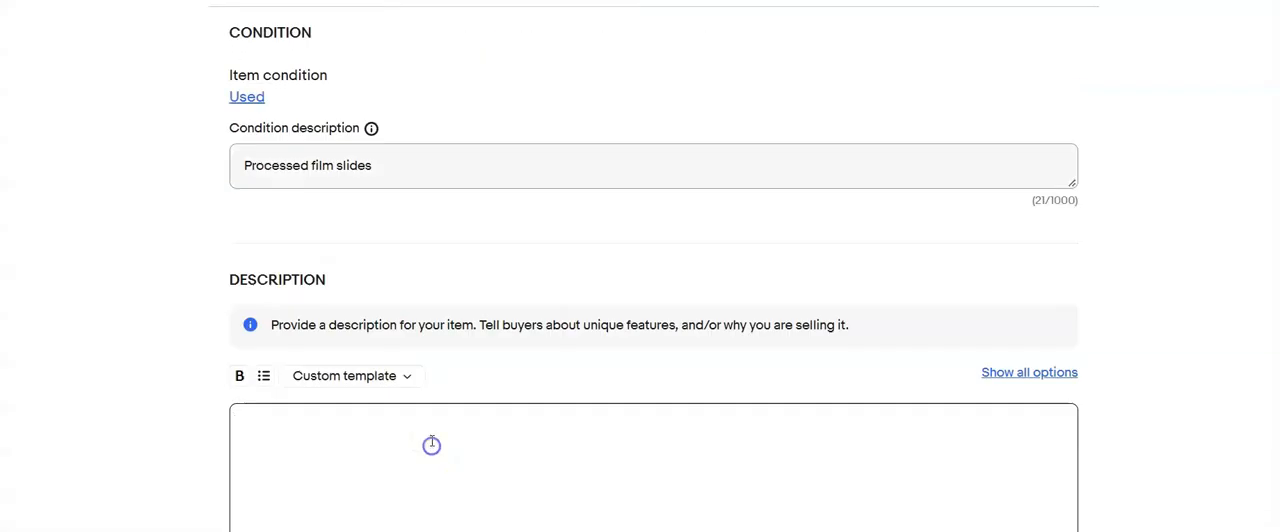
key("ctrl+v")
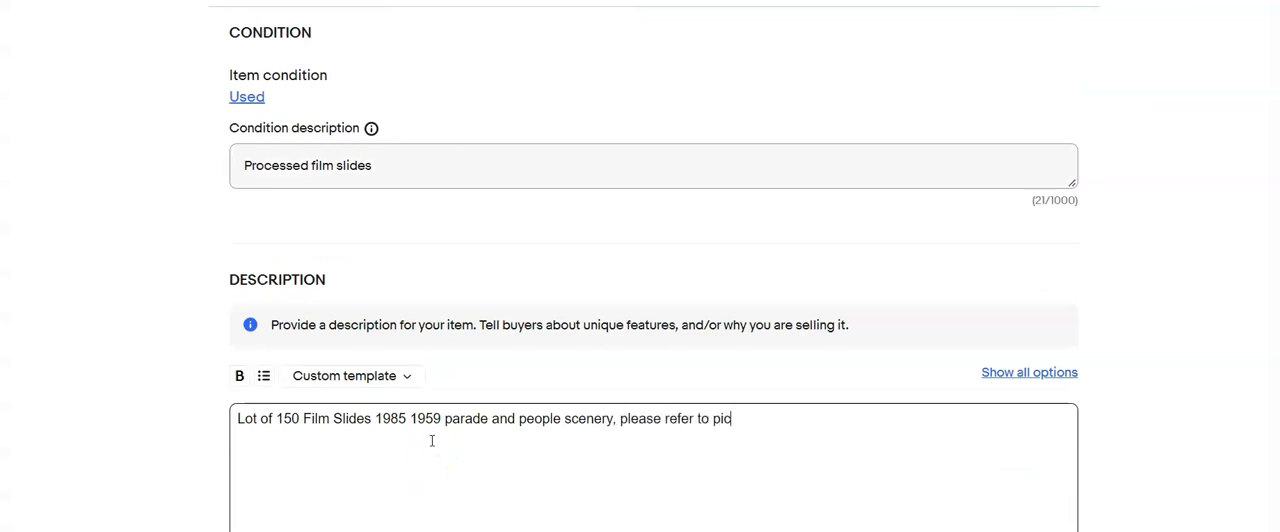
type("tures")
- Set the Buy It Now price to $30.00
scroll(432, 441, "down", 4)
left_click(297, 440)
scroll(297, 440, "down", 1)
type("30")
left_click(317, 411)
- Choose the shipping policy "Calculated:USPS First Cla,2 business days" and set the package dimensions to 6 x 4 x 4 in
scroll(317, 411, "down", 3)
left_click(563, 346)
left_click(400, 386)
scroll(400, 386, "down", 1)
left_click(349, 380)
type("10")
key("Tab")
type("4")
key("Tab")
type("4")
key("Tab")
type("4")
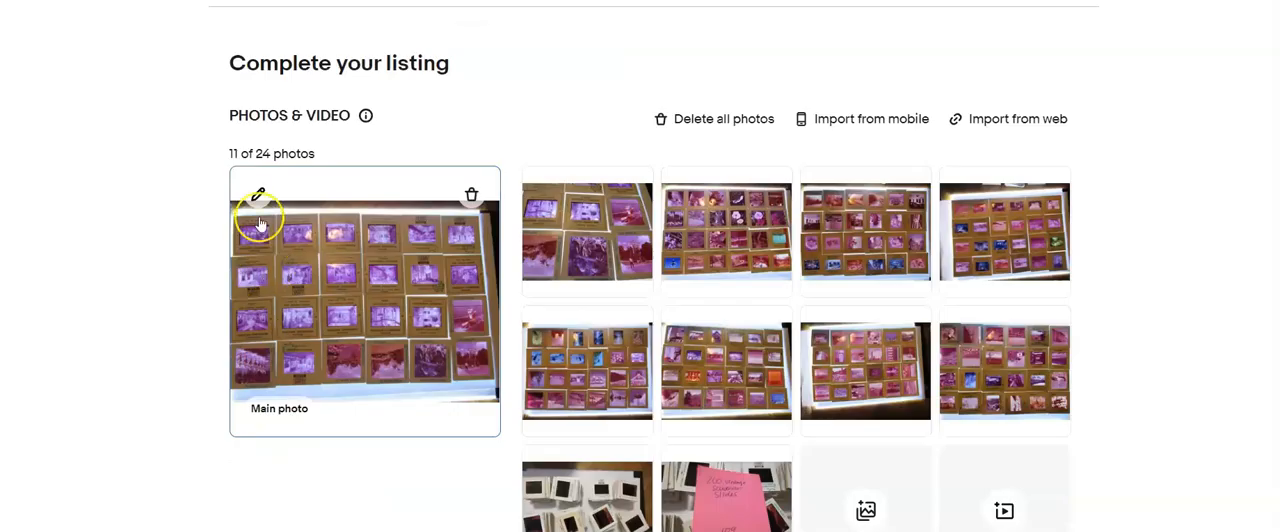
- In the next listing, crop the main photo to the slide grid by trimming its upper and lower edges
left_click(251, 196)
left_click(660, 480)
left_click_drag(731, 23, 726, 60)
left_click_drag(594, 449, 622, 398)
left_click(871, 509)
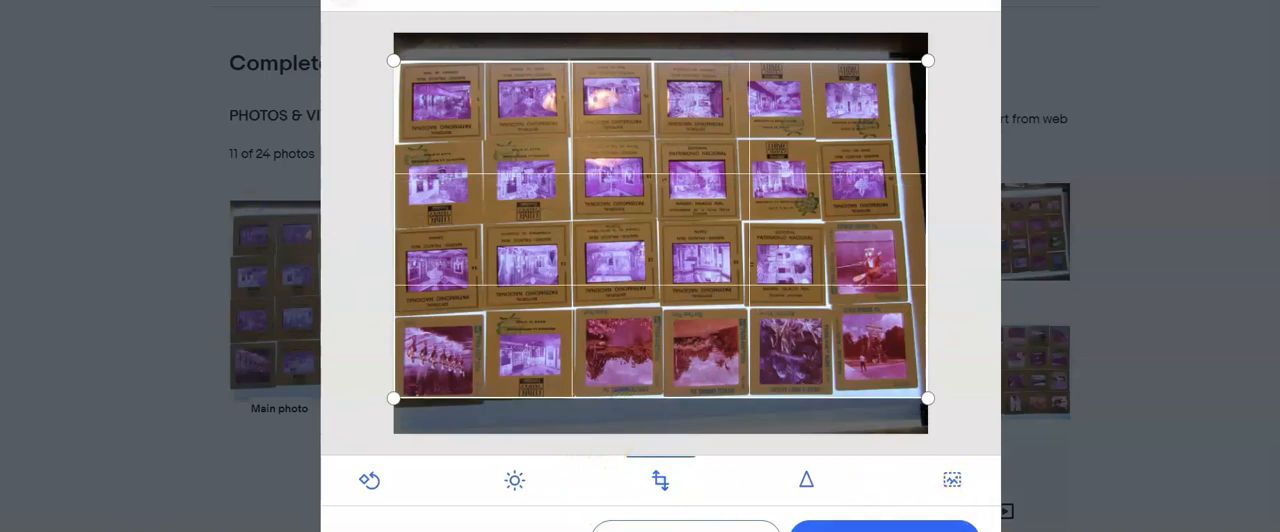
- Skip the second photo and crop the third photo's upper and lower edges down to the slide grid
left_click(984, 226)
left_click(976, 246)
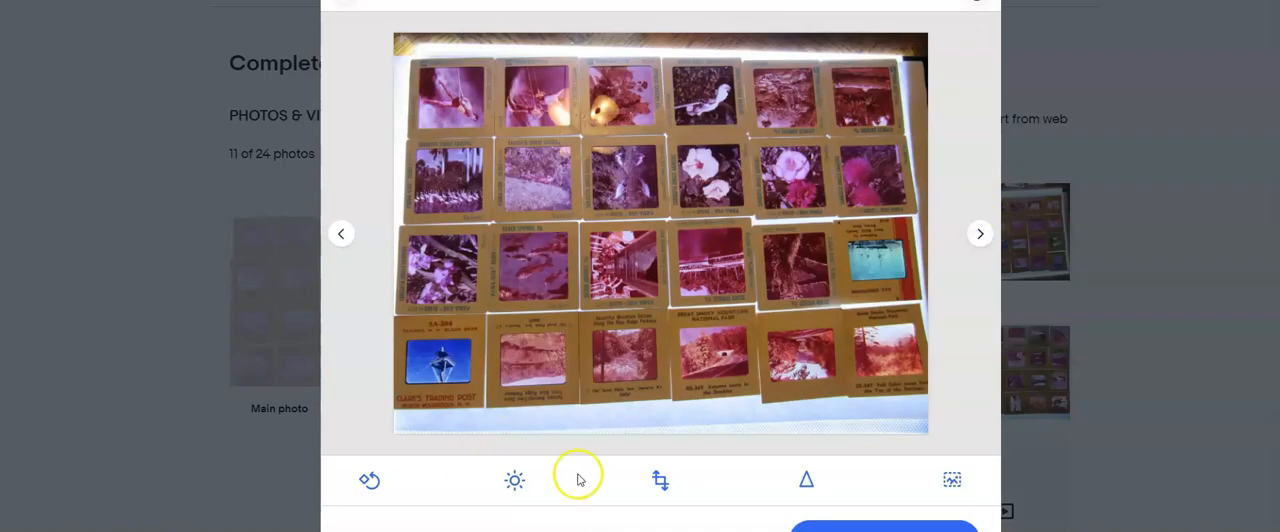
left_click(660, 480)
left_click_drag(694, 49, 701, 52)
left_click_drag(671, 434, 671, 403)
left_click(884, 526)
- Crop the fourth photo to its four rows of slides by trimming the upper and lower edges
left_click(980, 233)
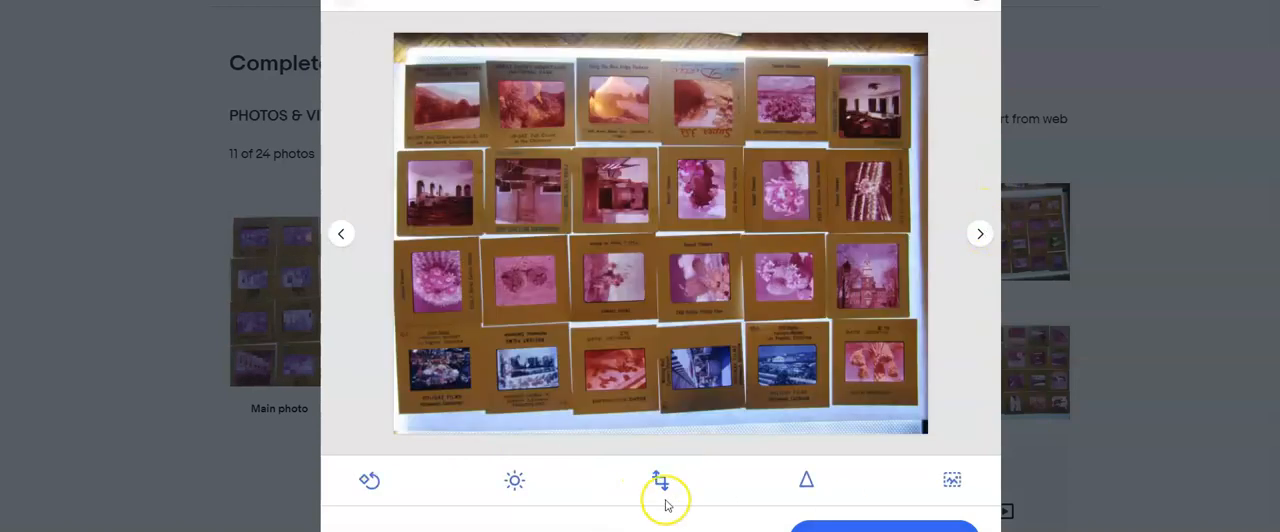
left_click(660, 480)
left_click_drag(681, 35, 671, 65)
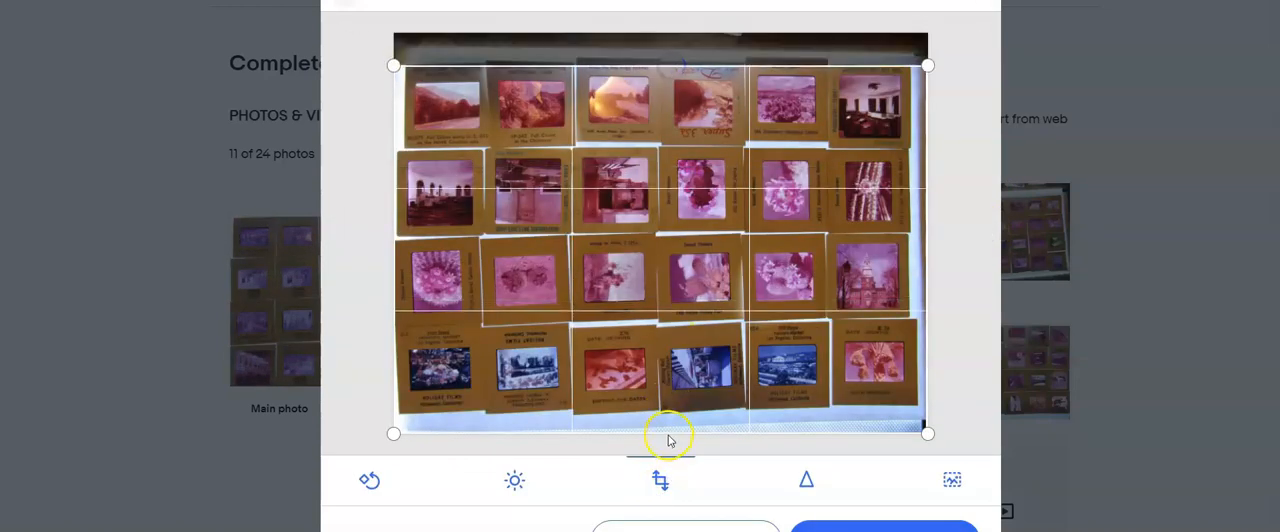
left_click_drag(669, 440, 666, 408)
left_click(884, 526)
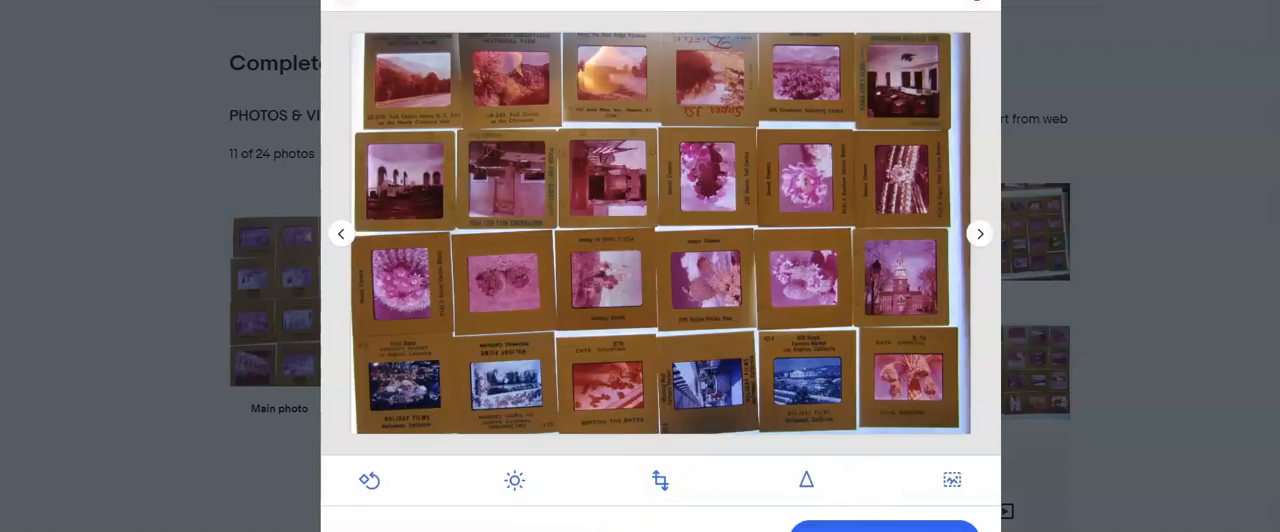
- Crop the fifth photo on all four sides so only the slide grid remains
left_click(978, 233)
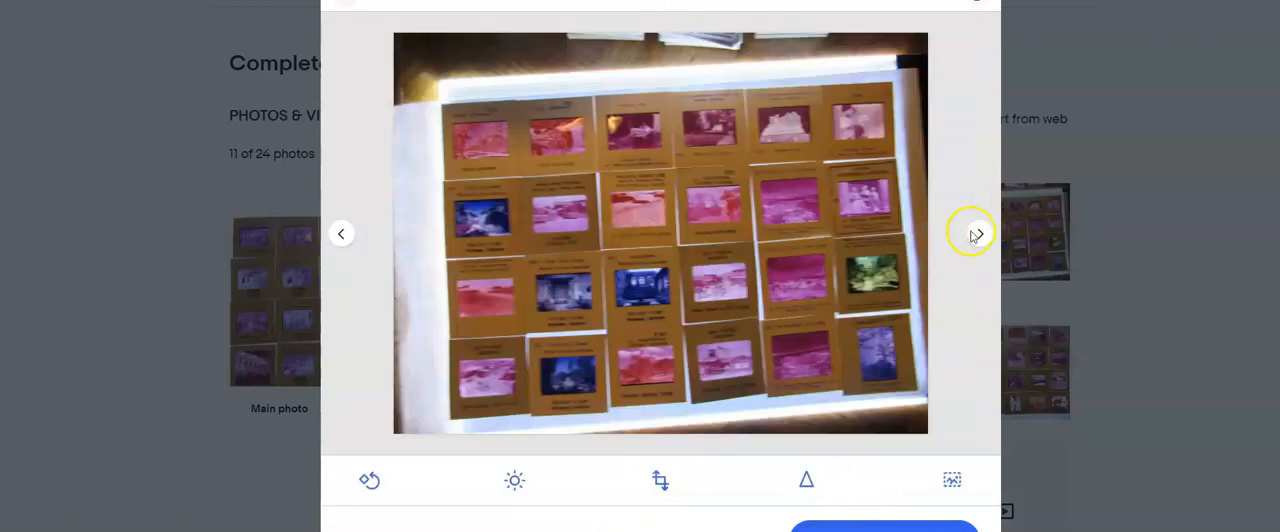
left_click(660, 480)
left_click_drag(723, 37, 726, 91)
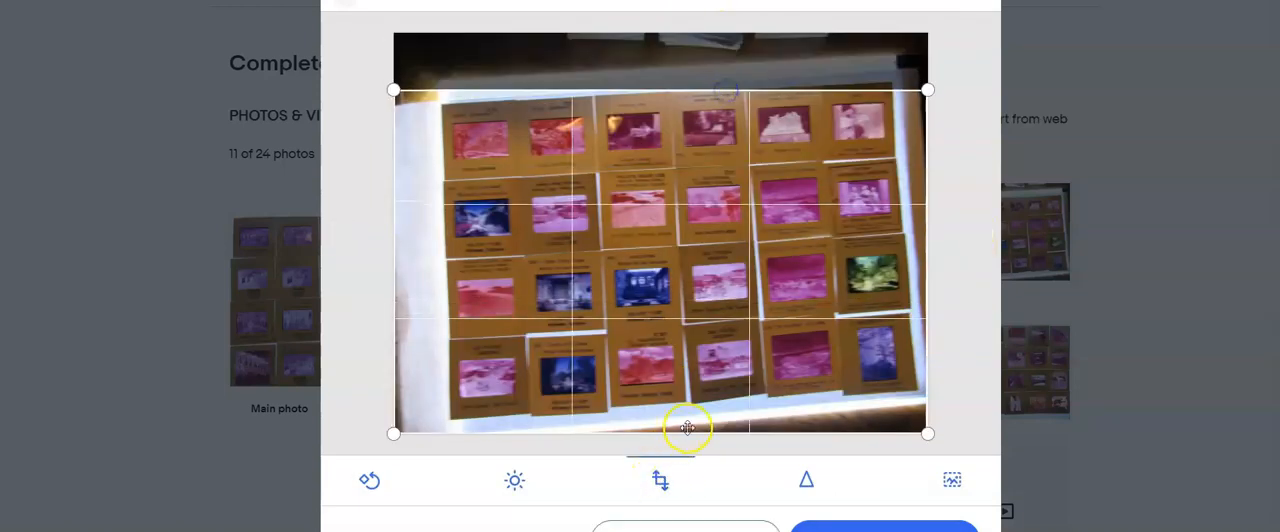
left_click_drag(688, 428, 696, 410)
left_click_drag(392, 248, 447, 248)
left_click_drag(921, 312, 913, 310)
left_click(884, 528)
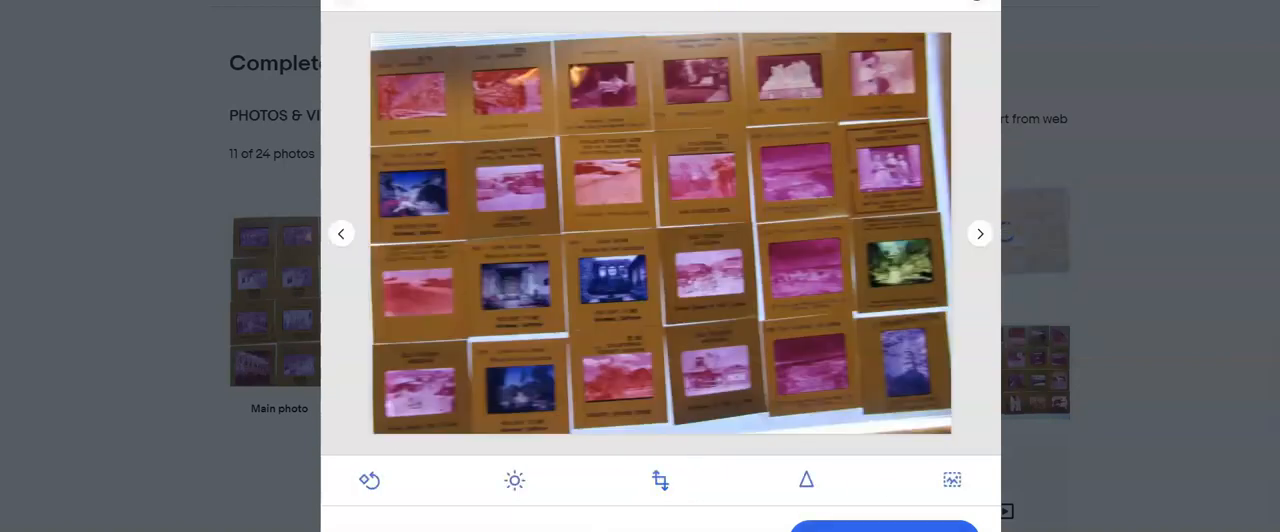
- Crop the sixth photo to the slide grid by trimming its upper and lower edges
left_click(981, 236)
left_click(660, 478)
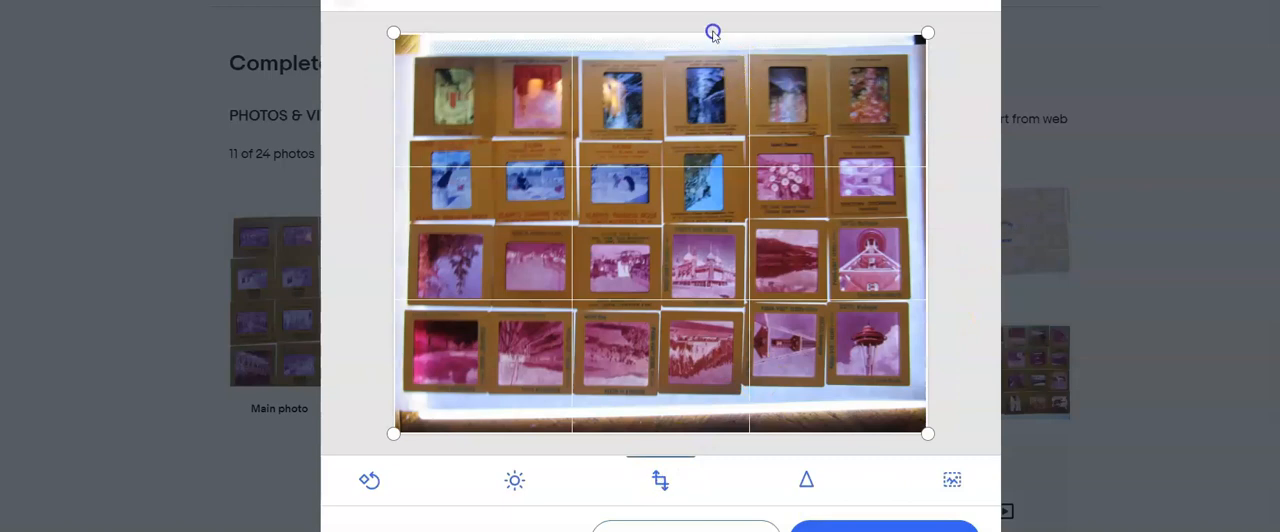
left_click_drag(712, 33, 706, 59)
left_click_drag(626, 433, 630, 392)
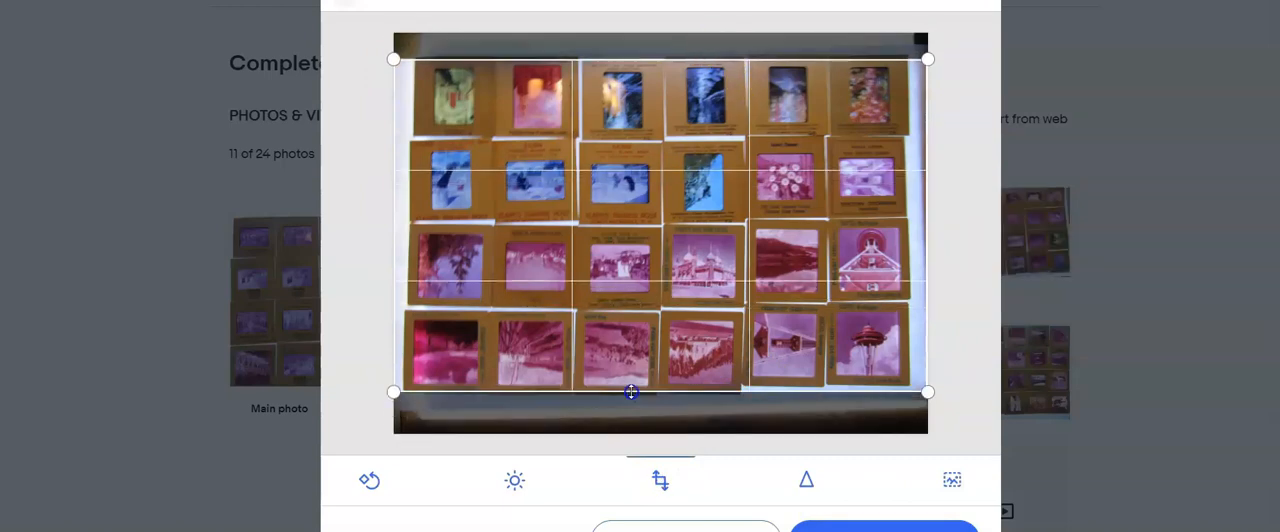
left_click(860, 526)
- Crop the seventh photo to the slide grid by trimming its upper, lower and right edges
left_click(981, 234)
left_click(981, 234)
left_click(662, 480)
left_click_drag(724, 33, 726, 54)
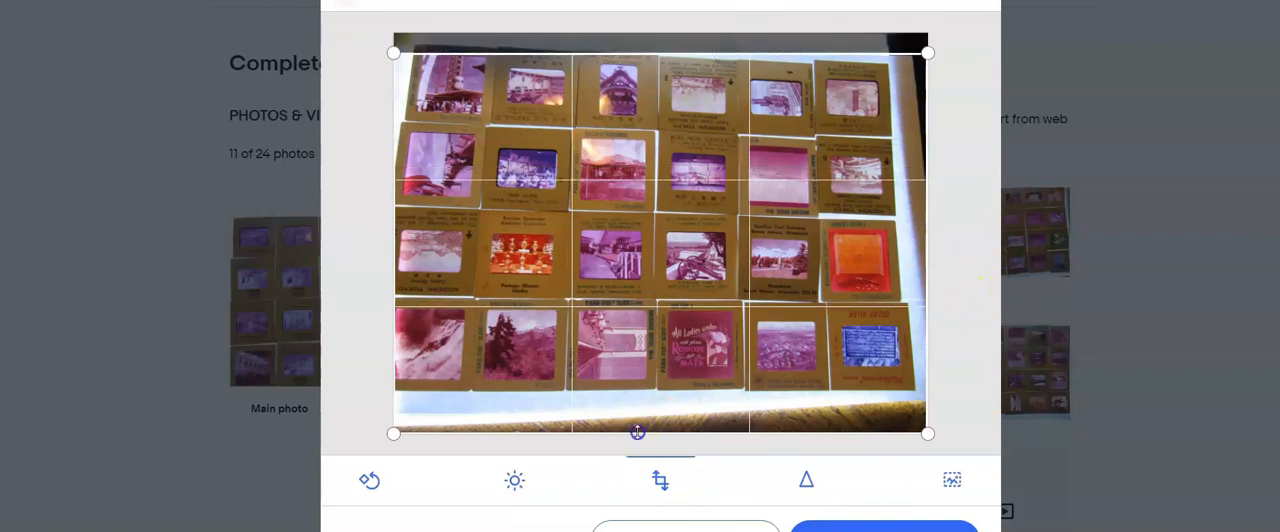
left_click_drag(637, 432, 640, 391)
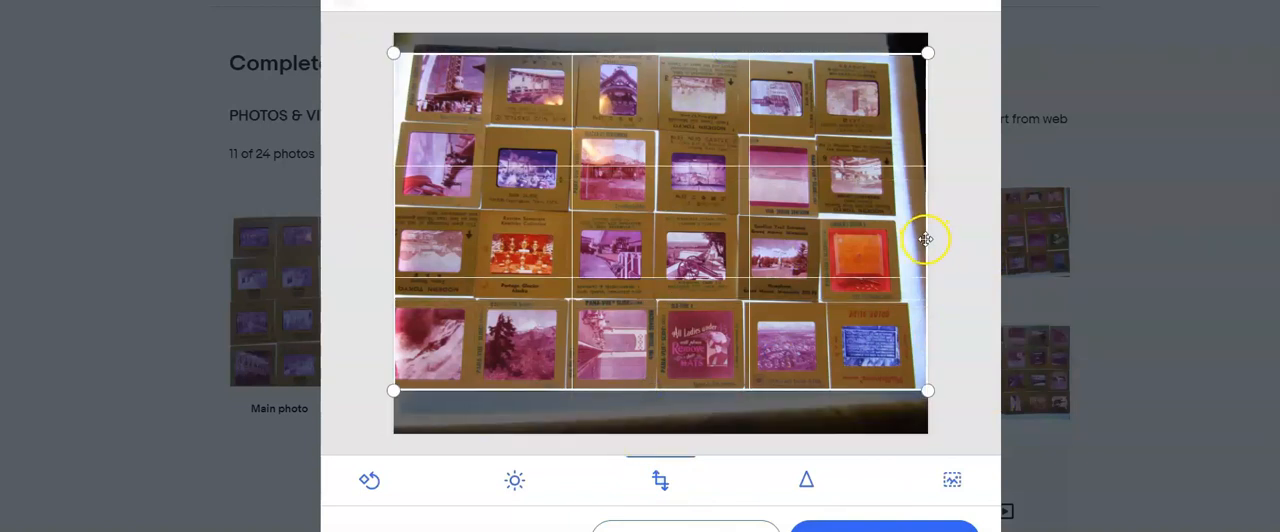
left_click_drag(925, 239, 905, 239)
left_click(906, 522)
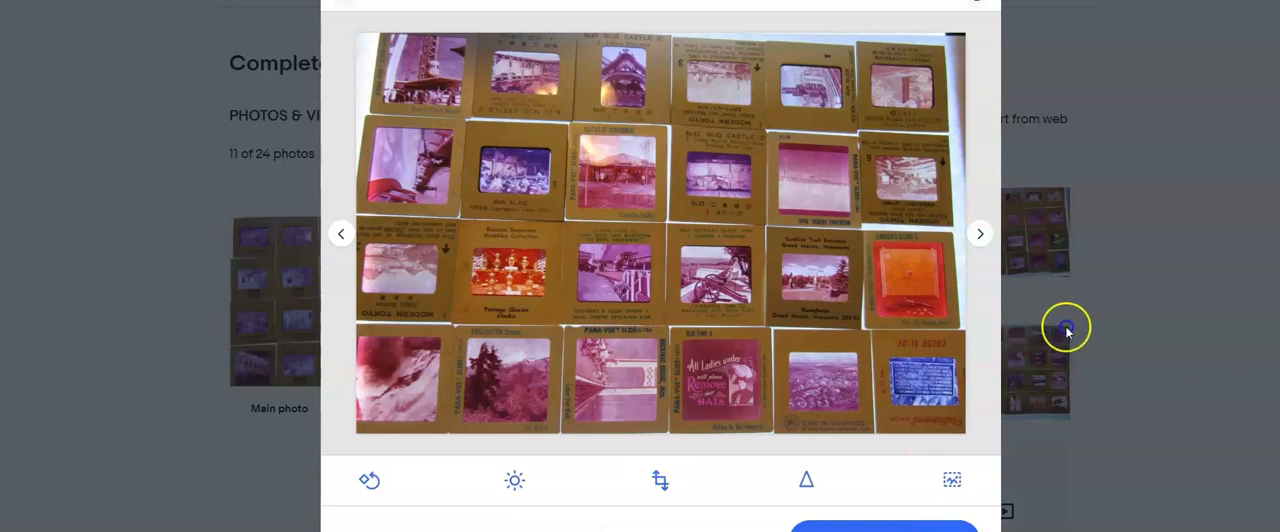
- Crop the eighth photo on all four sides down to the slide grid
left_click(978, 235)
left_click(660, 480)
left_click_drag(660, 432, 687, 352)
left_click_drag(693, 35, 691, 60)
left_click_drag(400, 206, 443, 204)
left_click_drag(926, 200, 877, 200)
left_click(882, 522)
- Skip the ninth photo and crop the upper and lower edges of the photo showing the eight stacks of slides
left_click(975, 235)
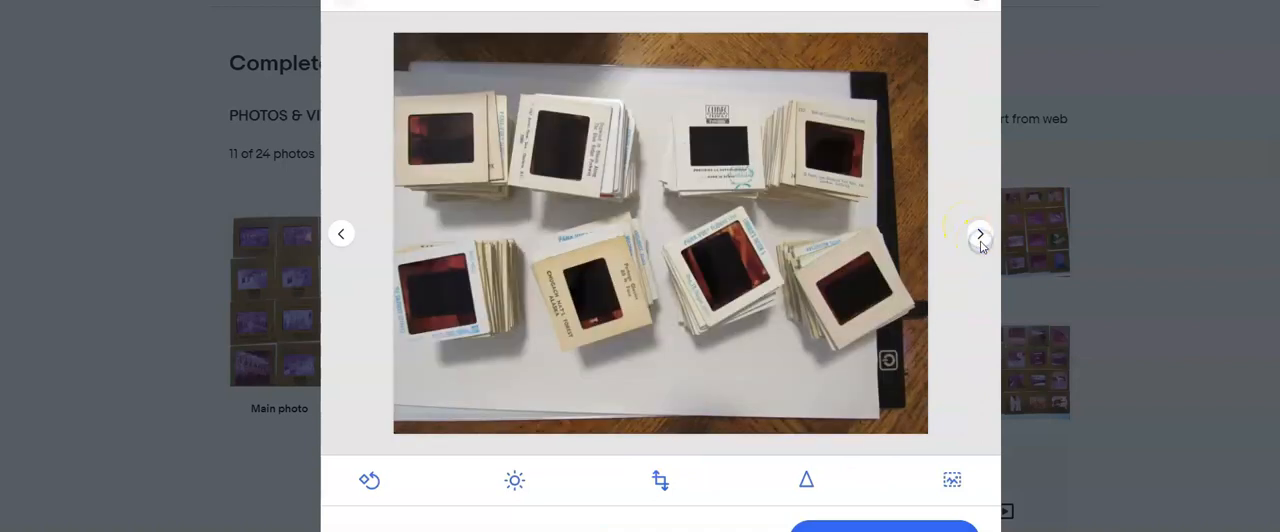
left_click(660, 480)
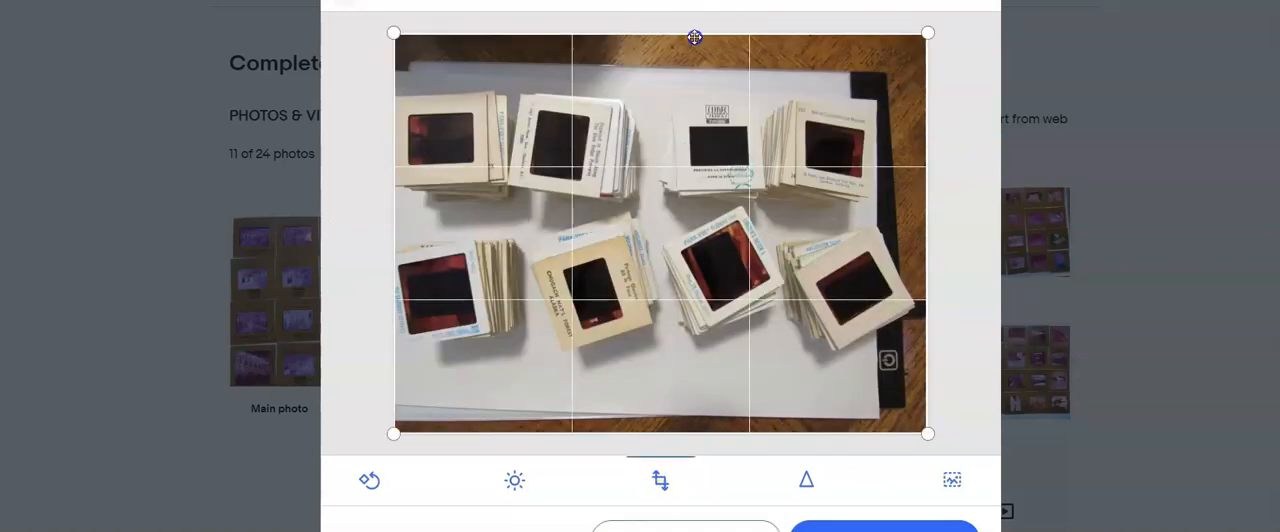
left_click_drag(694, 34, 679, 77)
left_click_drag(646, 431, 652, 371)
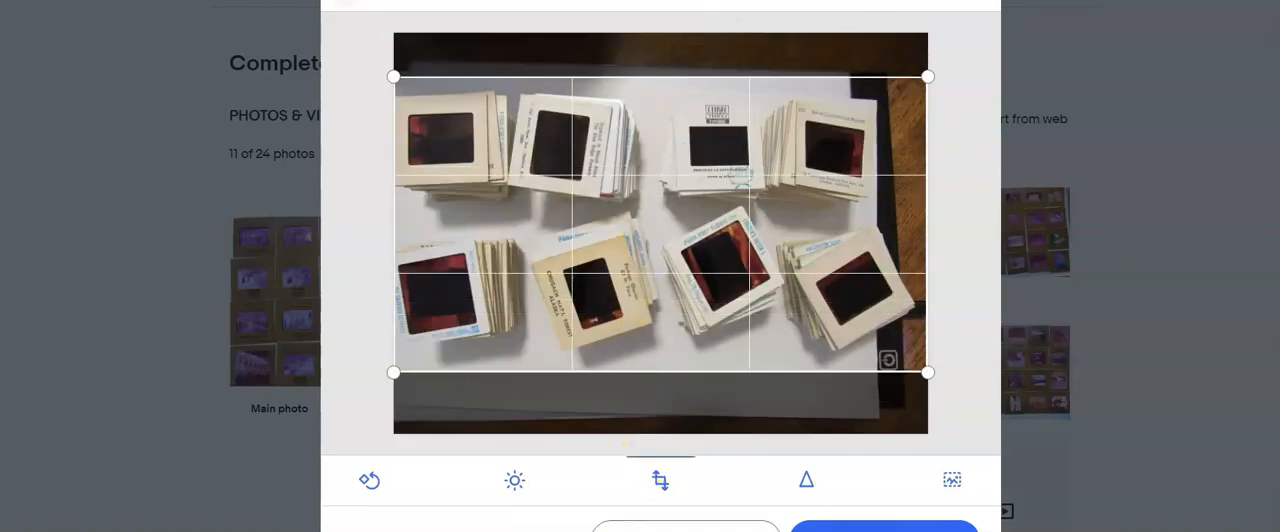
left_click(868, 524)
left_click(979, 238)
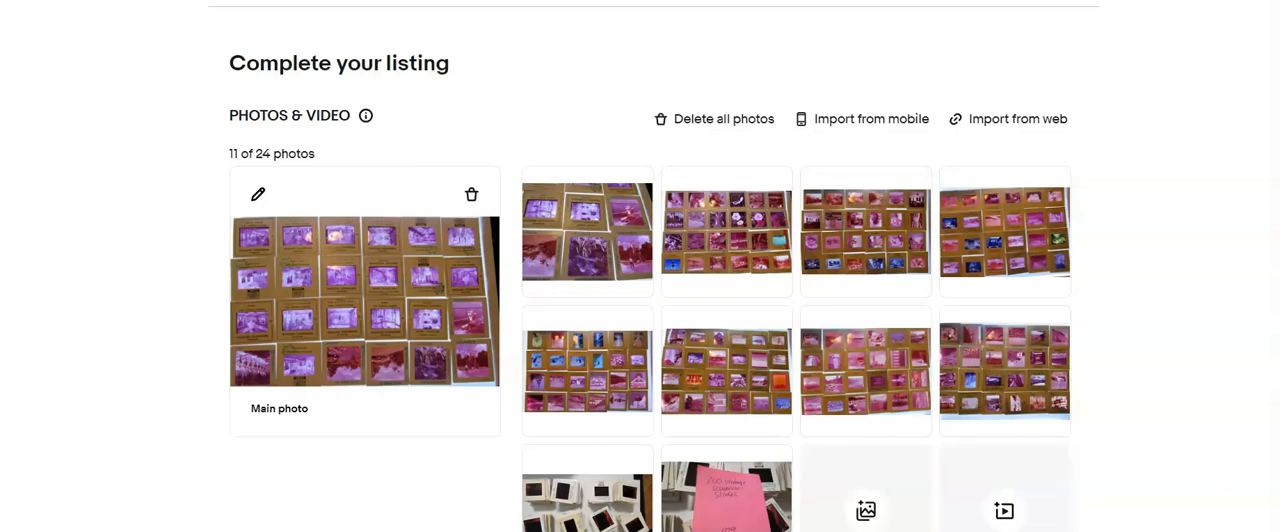
- Enter the item title "Lot of 200 Vintage Souvenior Slides" and 429 as the custom label (SKU)
scroll(834, 466, "down", 5)
type("Lot of 200 Vintage Souvenior Slides")
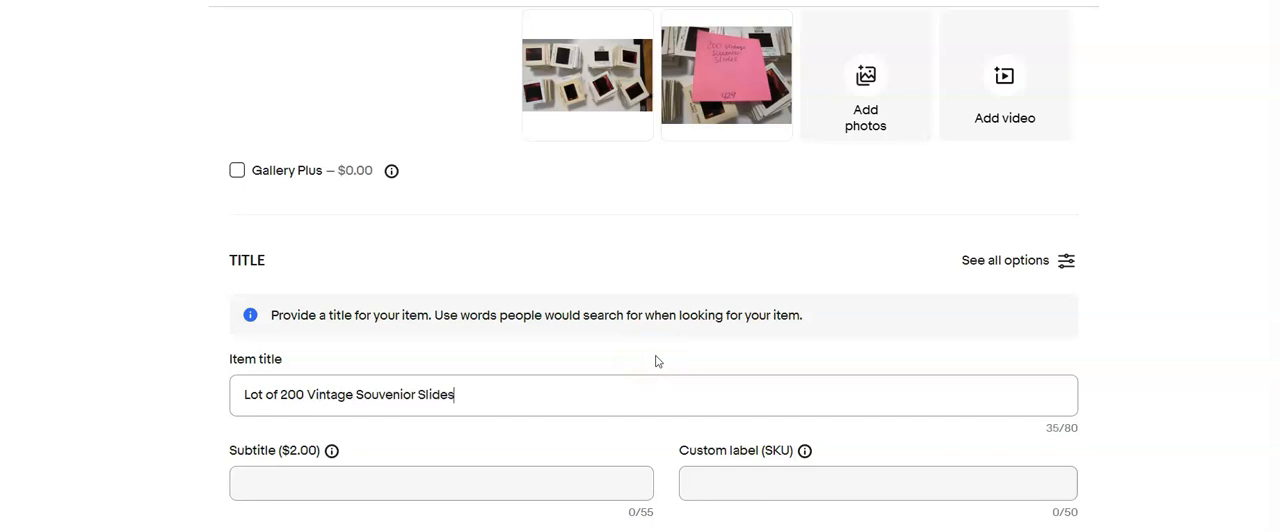
left_click(737, 486)
type("429")
- Copy the item title text and set the format in the item specifics to 35mm
left_click_drag(526, 340, 200, 366)
left_click(460, 333)
left_click_drag(460, 333, 205, 378)
key("ctrl+c")
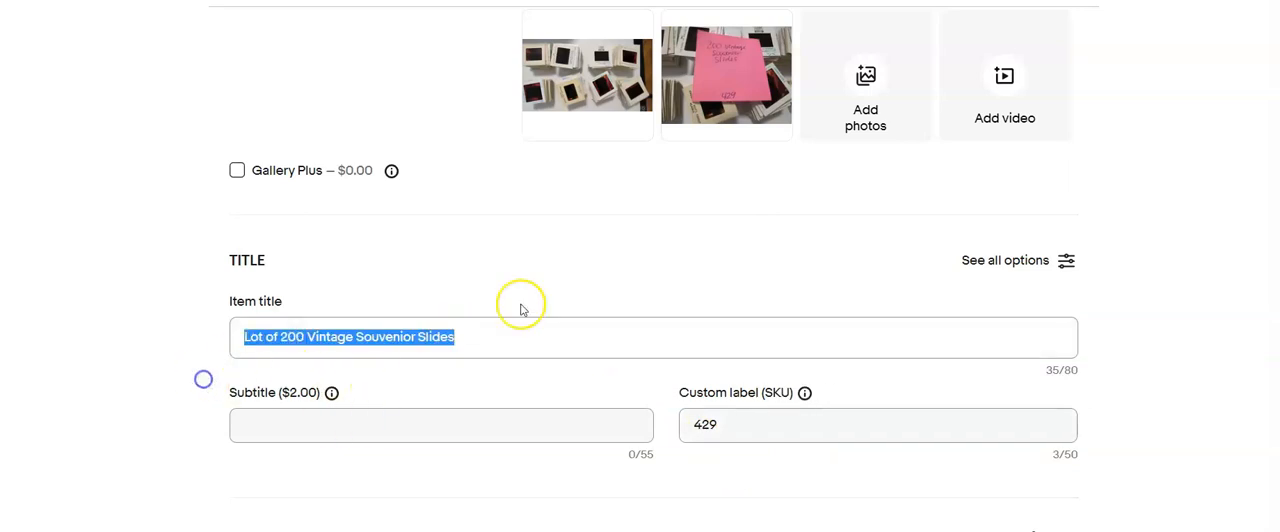
scroll(537, 326, "down", 10)
left_click(568, 276)
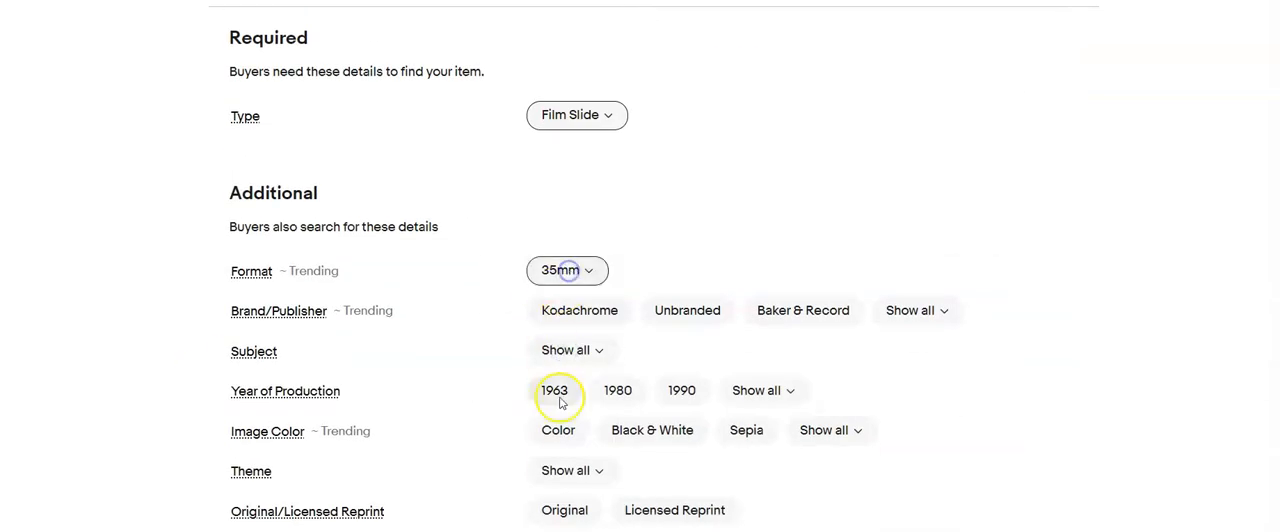
- Set the item condition to Used with the condition description "Processed vintage film slides"
scroll(560, 462, "down", 5)
left_click(237, 398)
left_click(428, 167)
left_click(316, 439)
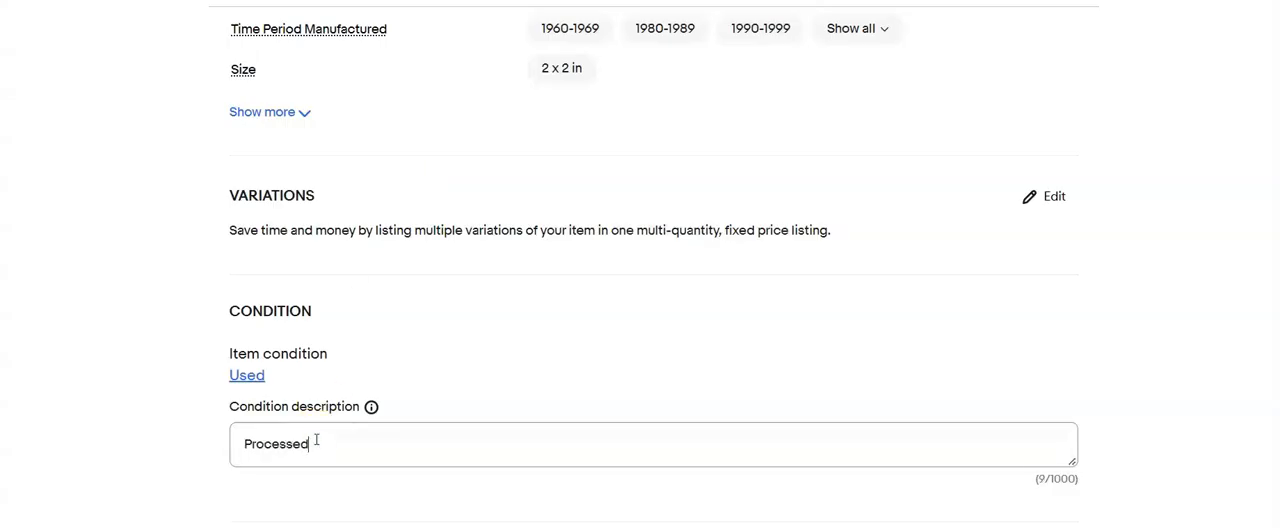
type("Processed vintage film slide")
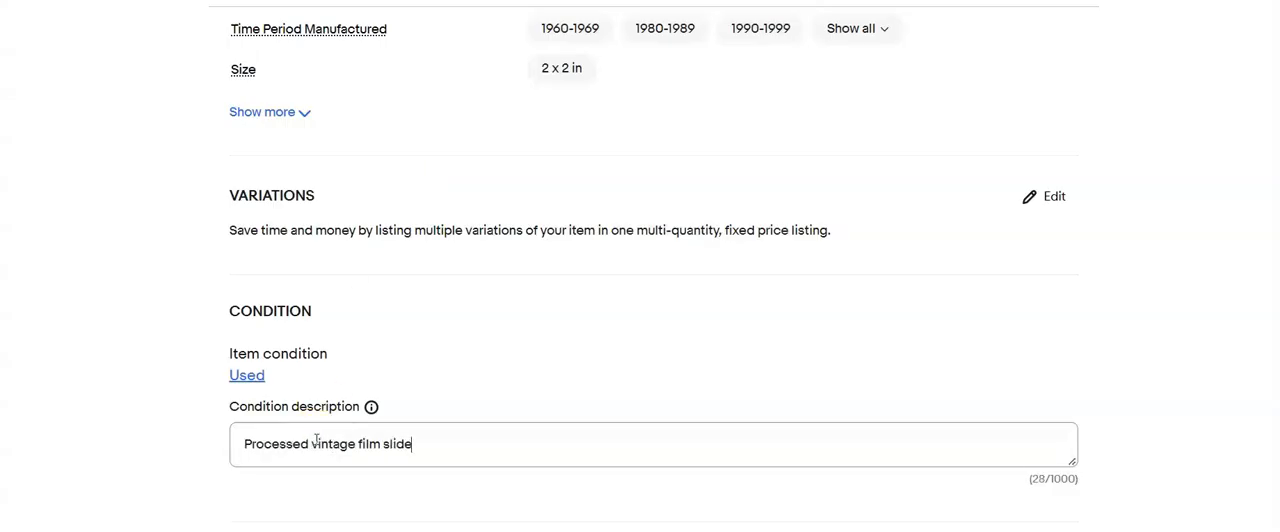
type("s")
- Paste the copied title as the item description and add a "please refer" note after it
scroll(316, 439, "up", 11)
scroll(316, 439, "down", 16)
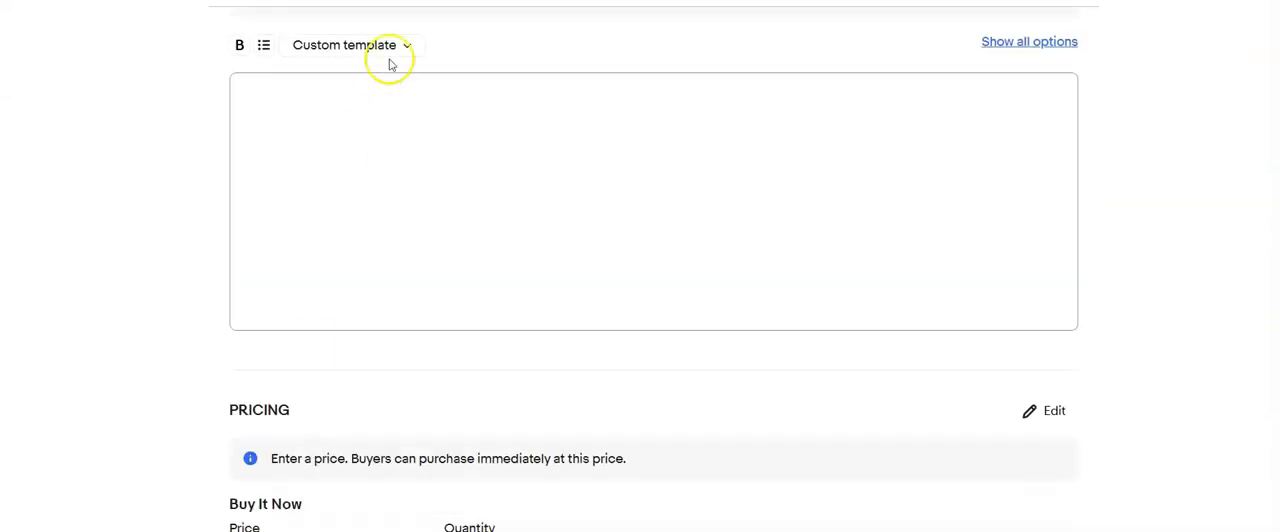
left_click(356, 136)
key("ctrl+v")
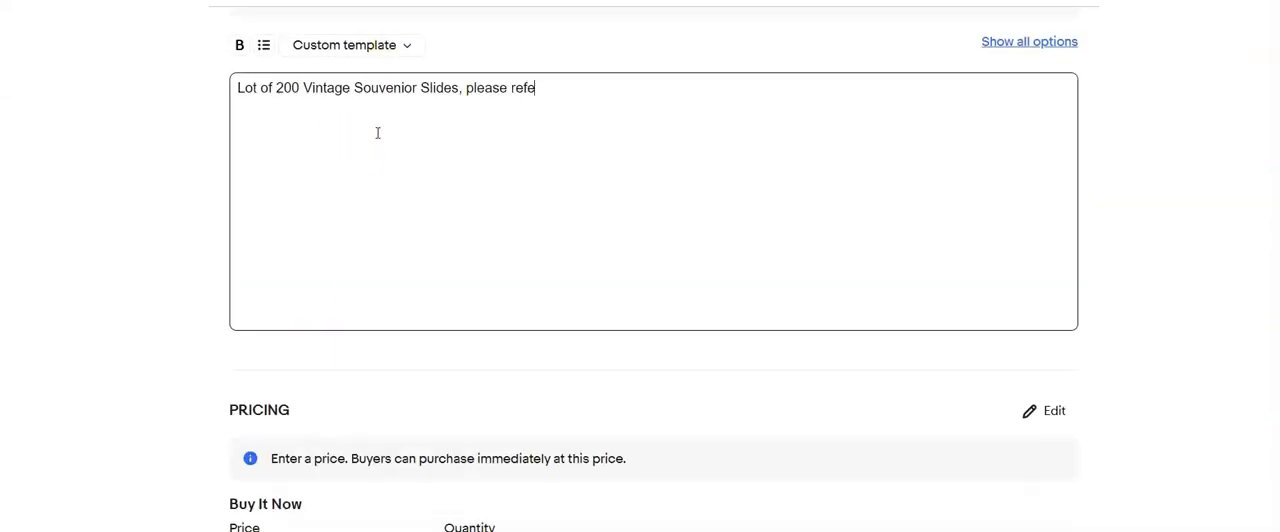
- Set the Buy It Now price to $20.00
scroll(378, 133, "down", 3)
left_click(287, 298)
type("20.00")
- Choose the shipping policy "Calculated:USPS Priority,2 business days#0" and set the package to 1 lb and 10 x 8 x 6 in
scroll(329, 286, "down", 2)
left_click(571, 363)
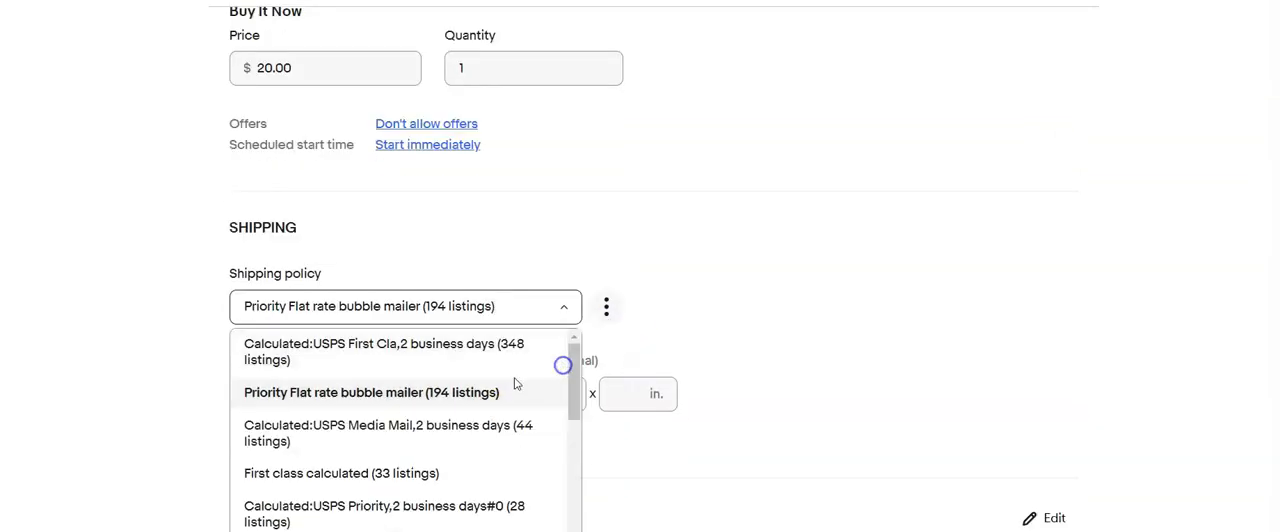
left_click(360, 500)
left_click(257, 400)
type("1")
key("Tab")
key("Tab")
type("10")
key("Tab")
type("8")
key("Tab")
type("4")
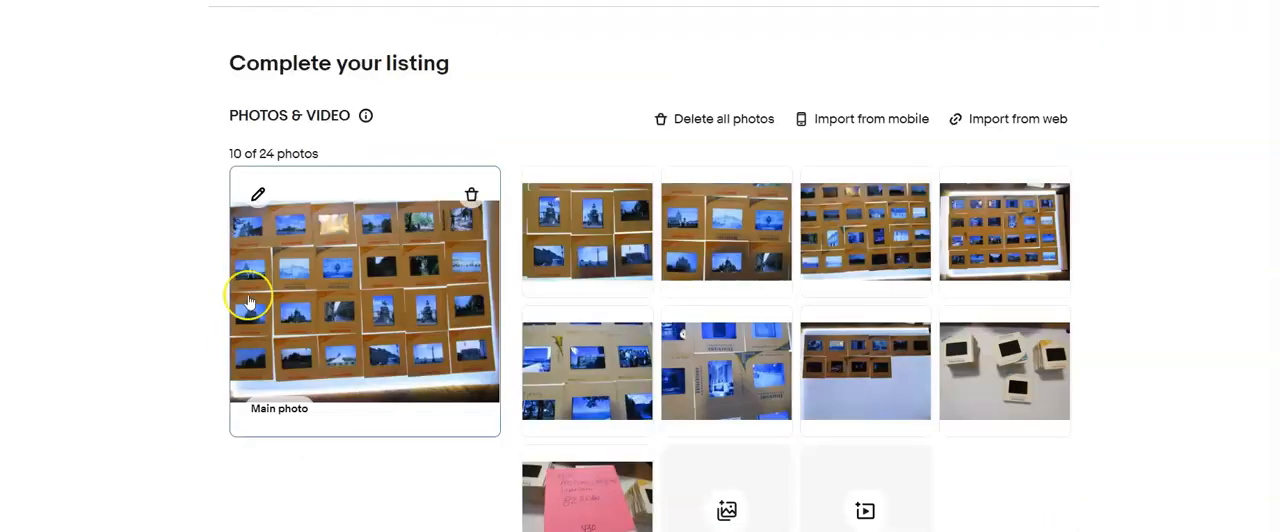
- In the next listing, crop the main photo to the slide grid by trimming its lower and right edges
left_click(257, 193)
left_click(650, 490)
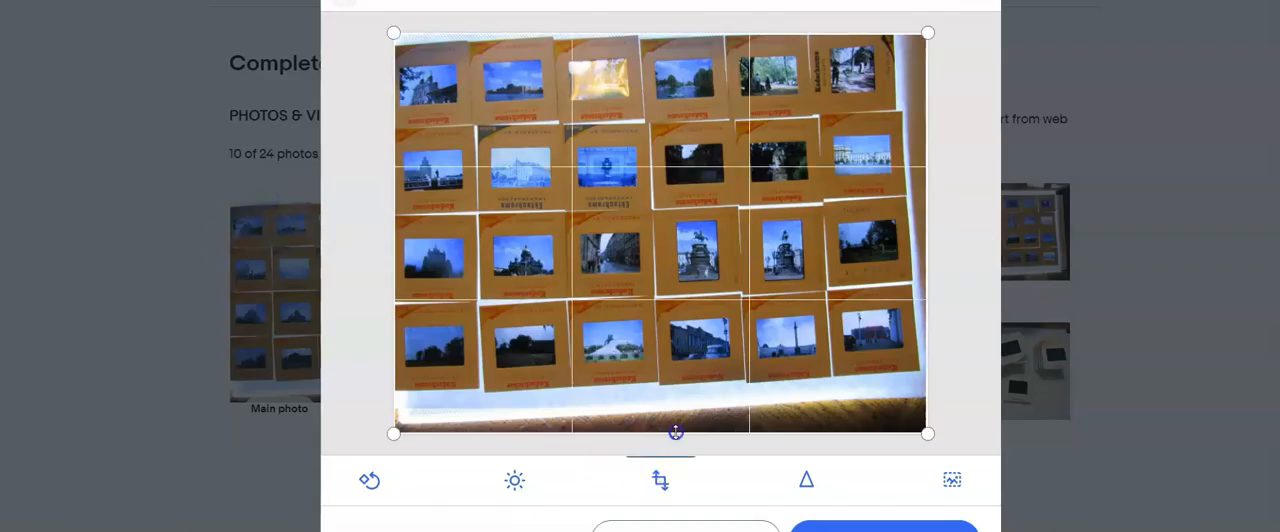
left_click_drag(674, 430, 683, 372)
left_click_drag(928, 257, 916, 258)
left_click(899, 510)
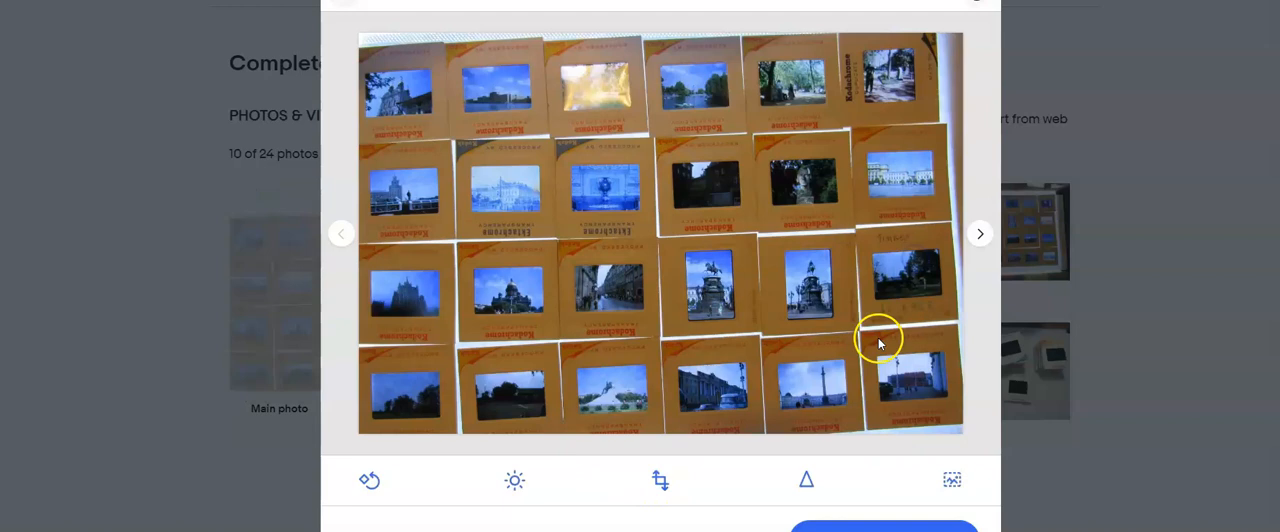
- Crop the second photo by trimming the empty strip below the last row of slides
left_click(971, 233)
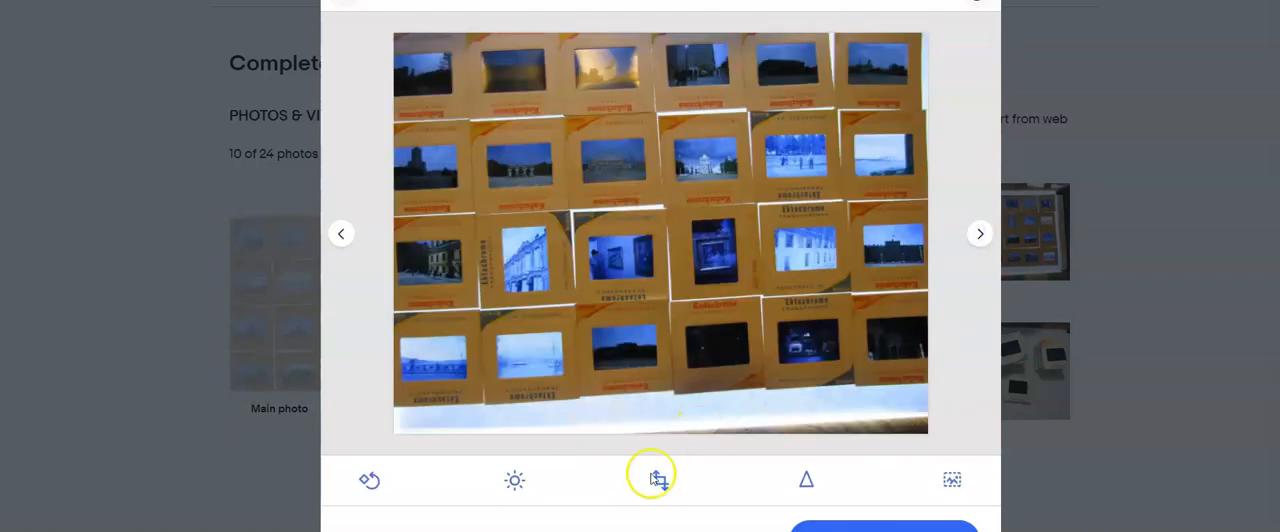
left_click(655, 476)
left_click_drag(666, 430, 700, 380)
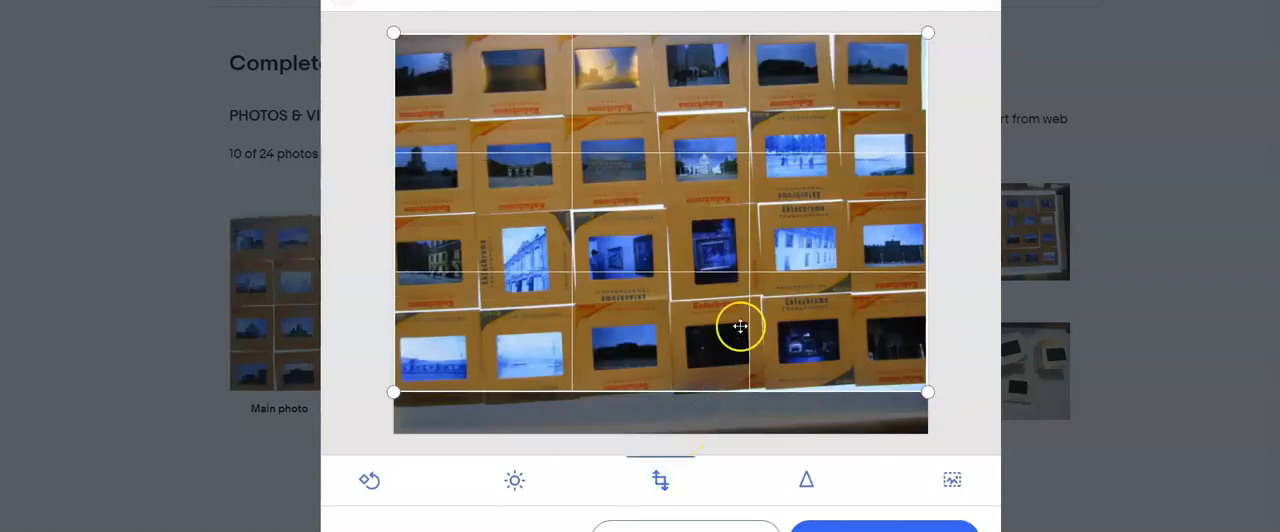
left_click(900, 515)
- Crop the next 24-slide photo to its slide grid by trimming the background on all four sides
left_click(973, 235)
left_click(660, 478)
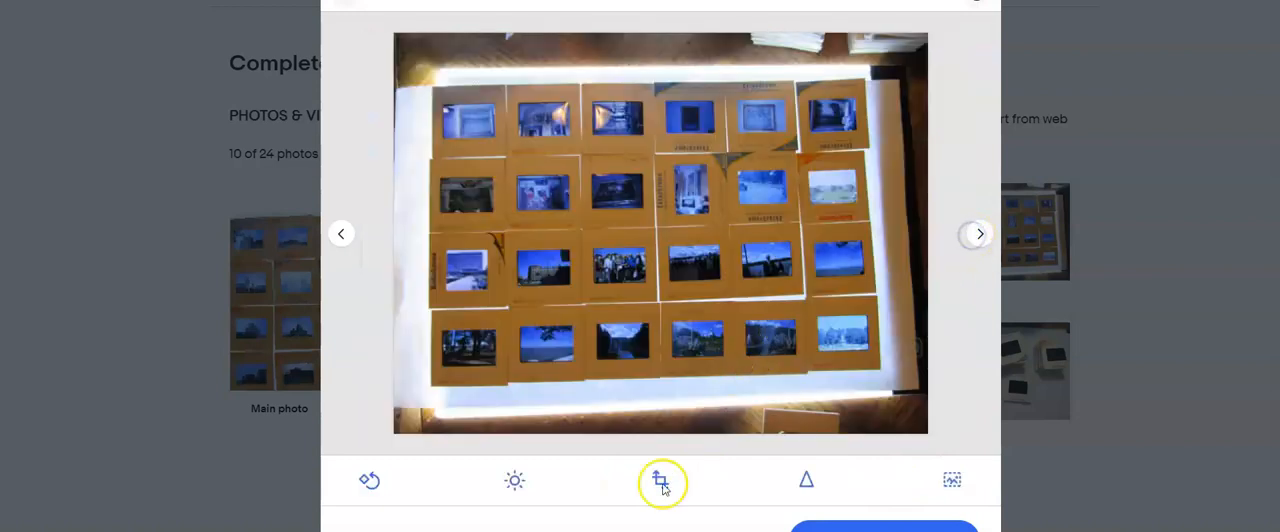
left_click_drag(680, 434, 680, 373)
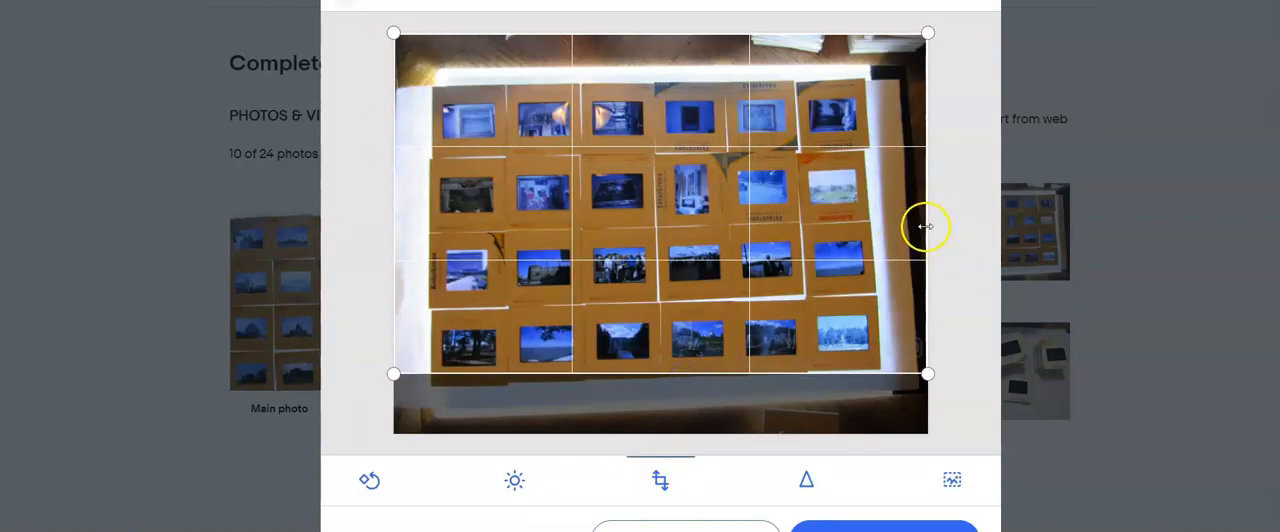
left_click_drag(925, 188, 877, 190)
left_click_drag(395, 263, 429, 262)
left_click_drag(694, 33, 691, 85)
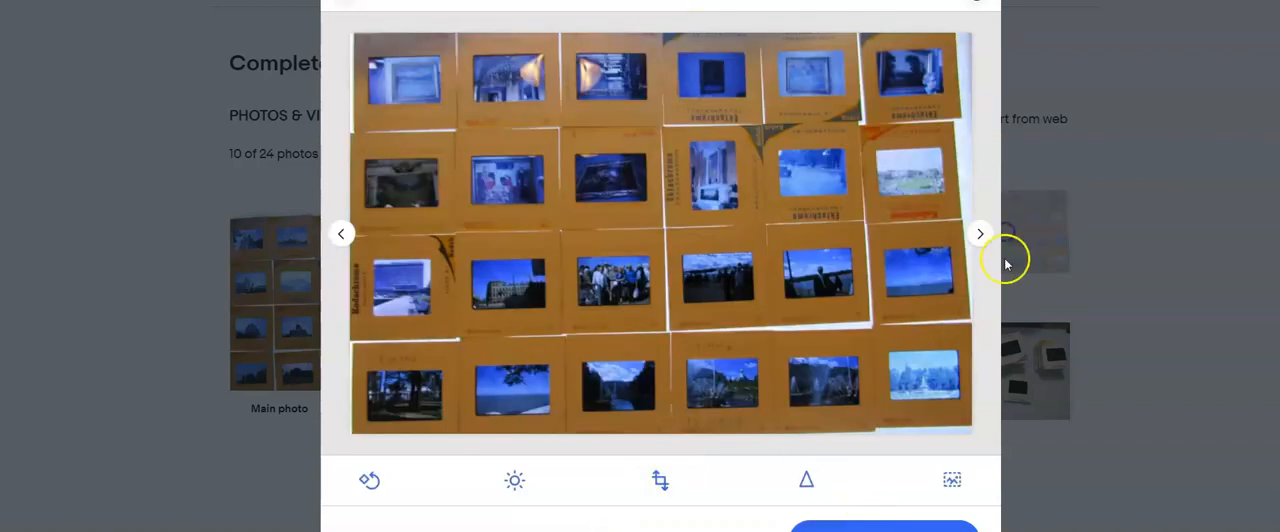
- Crop the ten-slide photo to its two rows by trimming the empty area below and the dark strip above
left_click(981, 233)
left_click(981, 233)
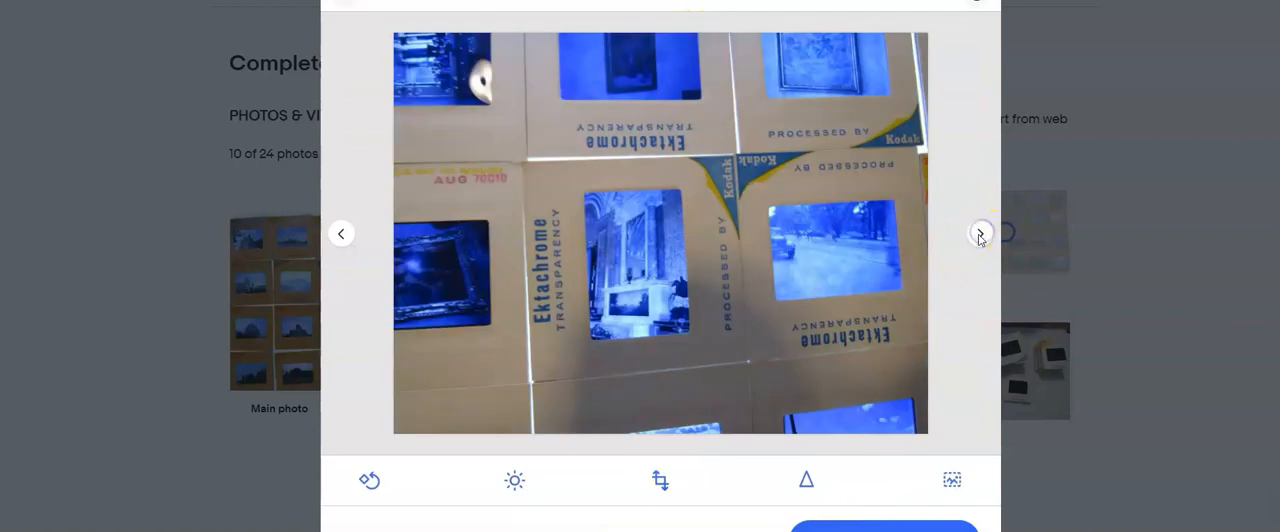
left_click(981, 233)
left_click(659, 480)
left_click_drag(690, 451, 692, 262)
left_click_drag(704, 35, 709, 80)
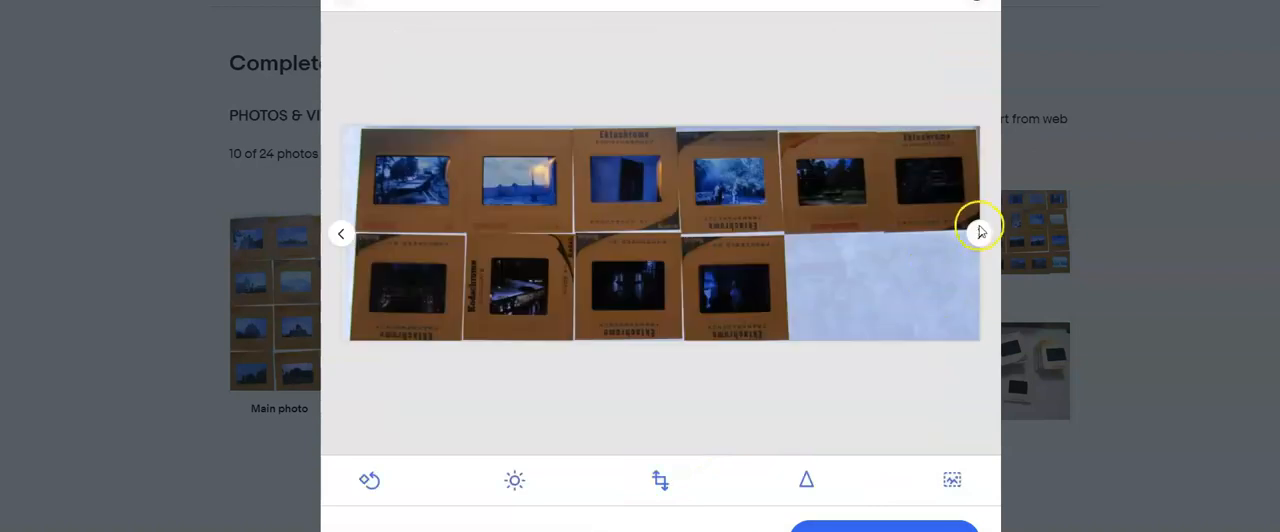
- Crop the photo of the stacked slides by trimming its upper and lower edges, and save the photo edits
left_click(981, 233)
left_click(660, 478)
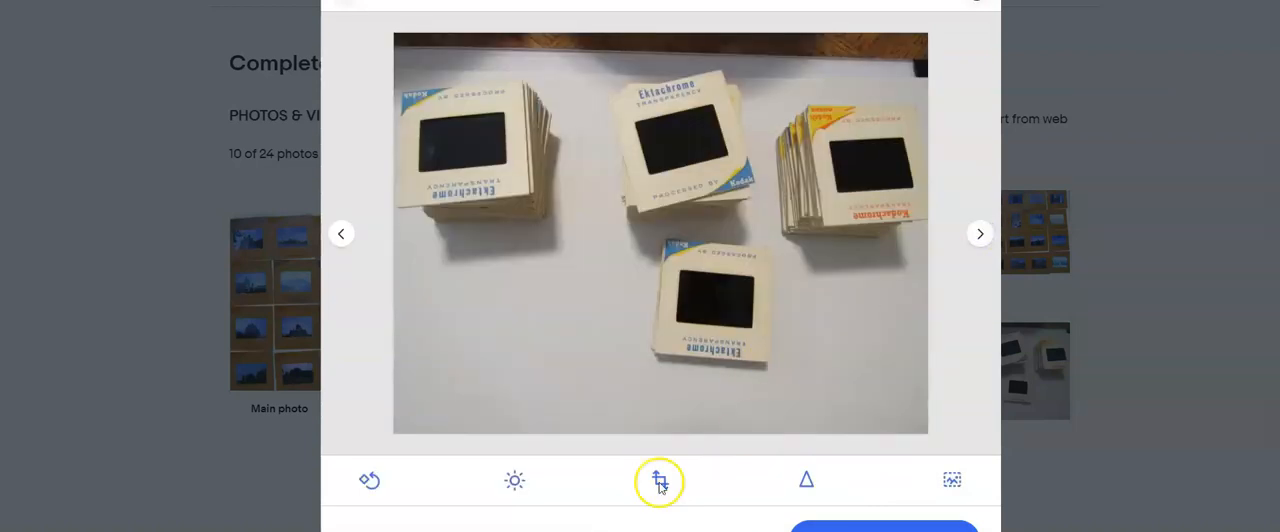
left_click_drag(680, 432, 700, 375)
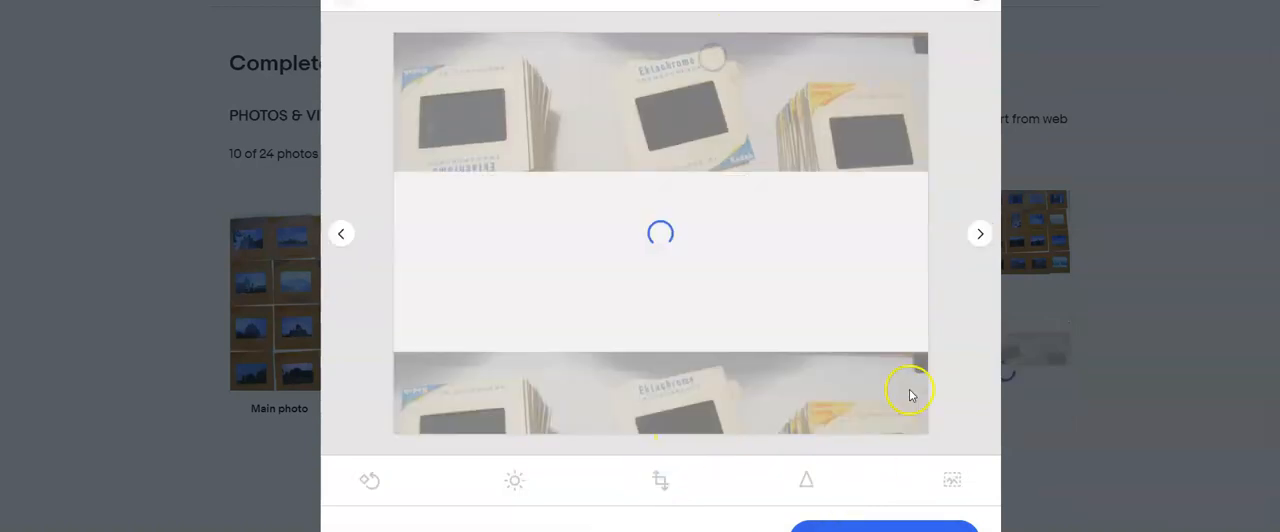
left_click(980, 238)
left_click(884, 528)
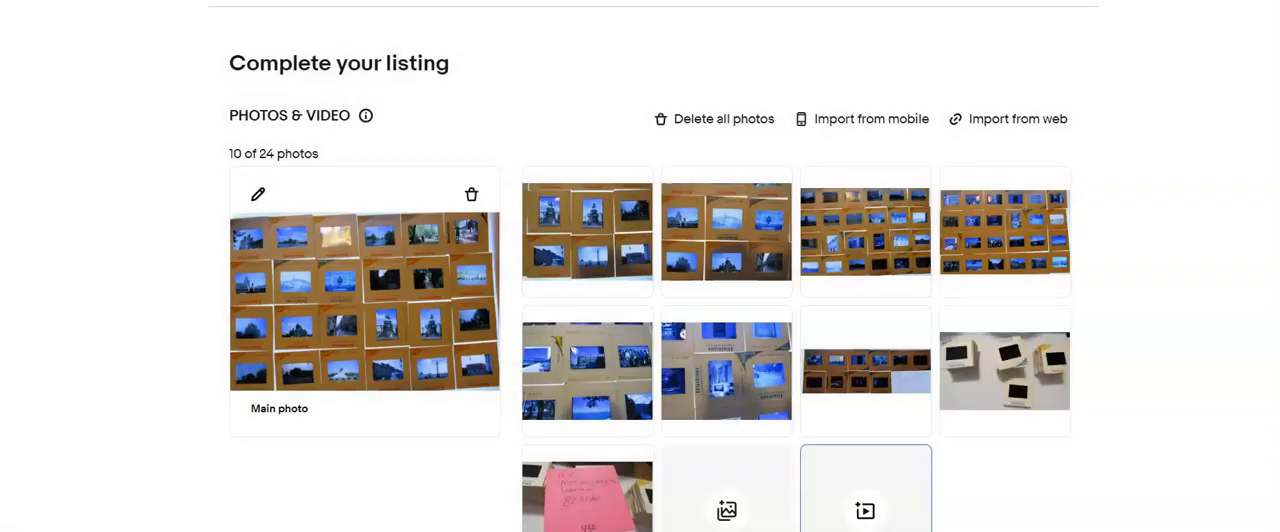
- Title the listing "Lot of 82 Film Slides 1970 Moscow, Lemigras, Warsaw" and copy the title text
left_click_drag(1050, 345, 437, 329)
scroll(432, 402, "down", 2)
scroll(432, 402, "down", 4)
left_click(430, 312)
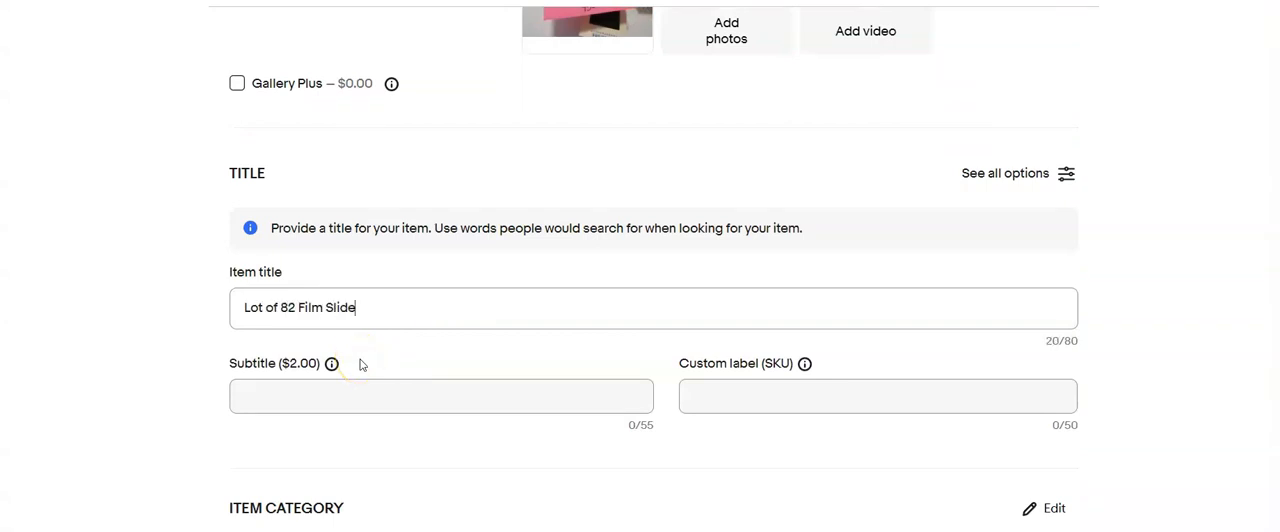
type("1970 Moscow, Lemigras, Warsaw")
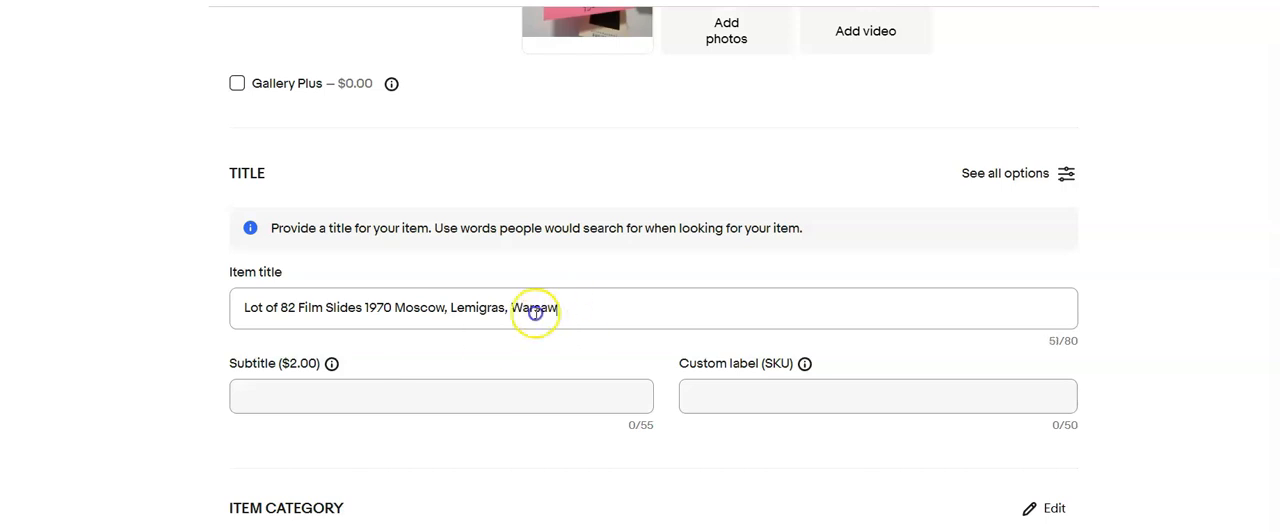
left_click_drag(534, 309, 243, 349)
- Set the SKU to 430 and apply the item specifics Film Slide, 35mm and Color
left_click(715, 402)
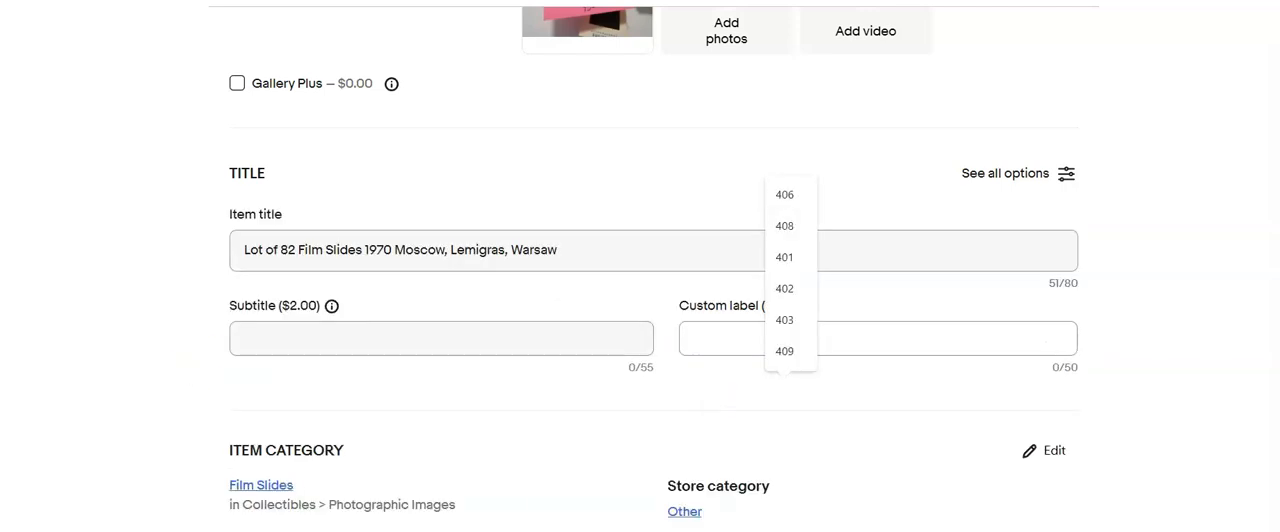
type("430")
scroll(414, 417, "down", 5)
left_click(414, 380)
scroll(529, 370, "down", 5)
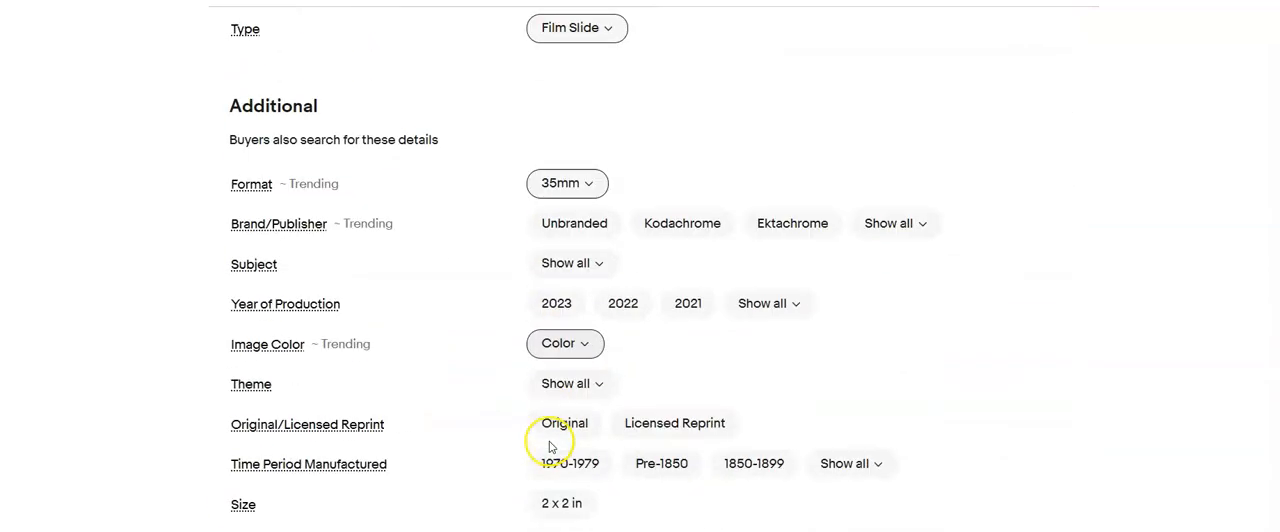
scroll(249, 374, "up", 10)
left_click_drag(557, 77, 174, 172)
key("ctrl+c")
- Set the item condition to Used with the condition description "Processed film slides"
scroll(181, 204, "down", 10)
left_click(232, 221)
left_click(428, 170)
left_click(349, 266)
type("Pro")
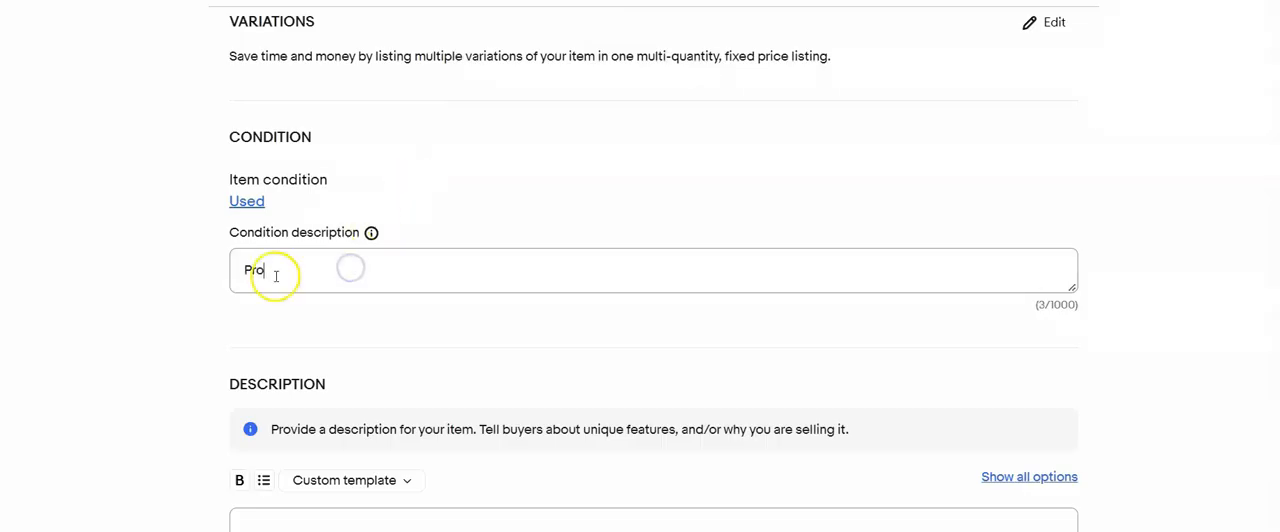
type("cessed film slides")
- Paste the listing title into the item description and add a sentence asking buyers to refer to the photos
scroll(153, 259, "down", 3)
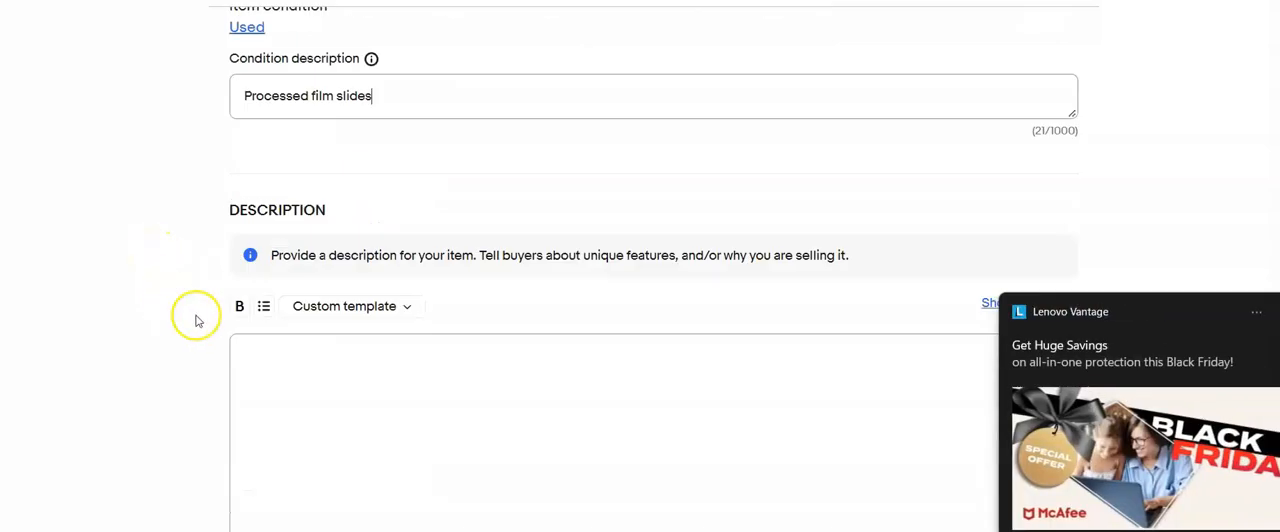
left_click(293, 300)
key("ctrl+v")
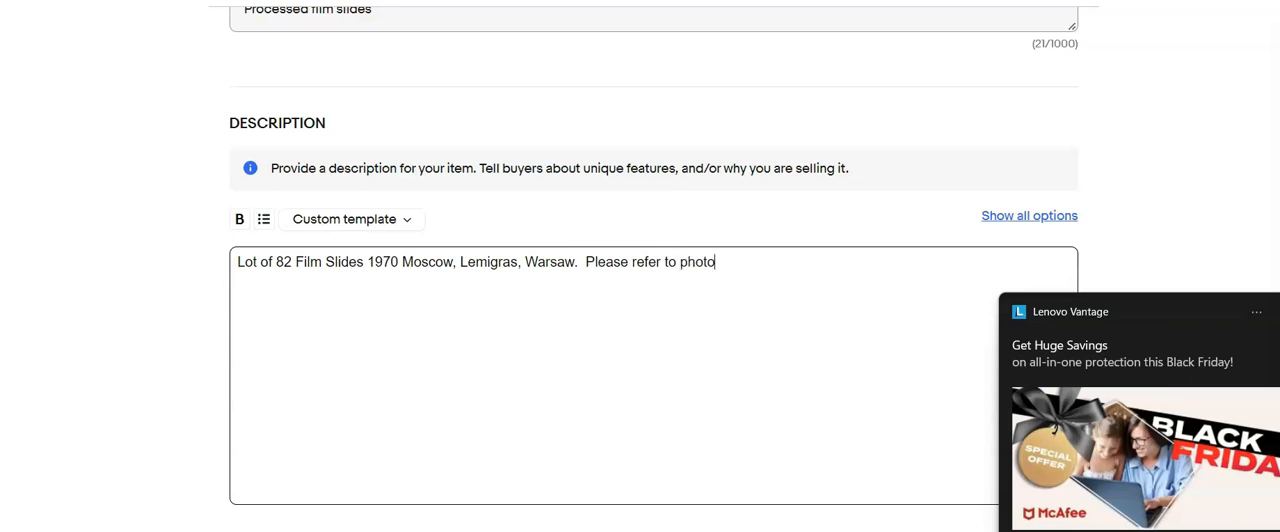
left_click(1238, 300)
- Set the Buy It Now price of the 82-slide lot to $20.00
scroll(646, 280, "down", 15)
left_click(314, 217)
type("20.00")
- Choose the shipping policy and set the package dimensions to 10 x 6 x 4 in
scroll(560, 250, "down", 3)
left_click(560, 219)
left_click(560, 251)
left_click(340, 303)
type("10")
key("Tab")
type("6")
key("Tab")
type("4")
key("Tab")
type("4")
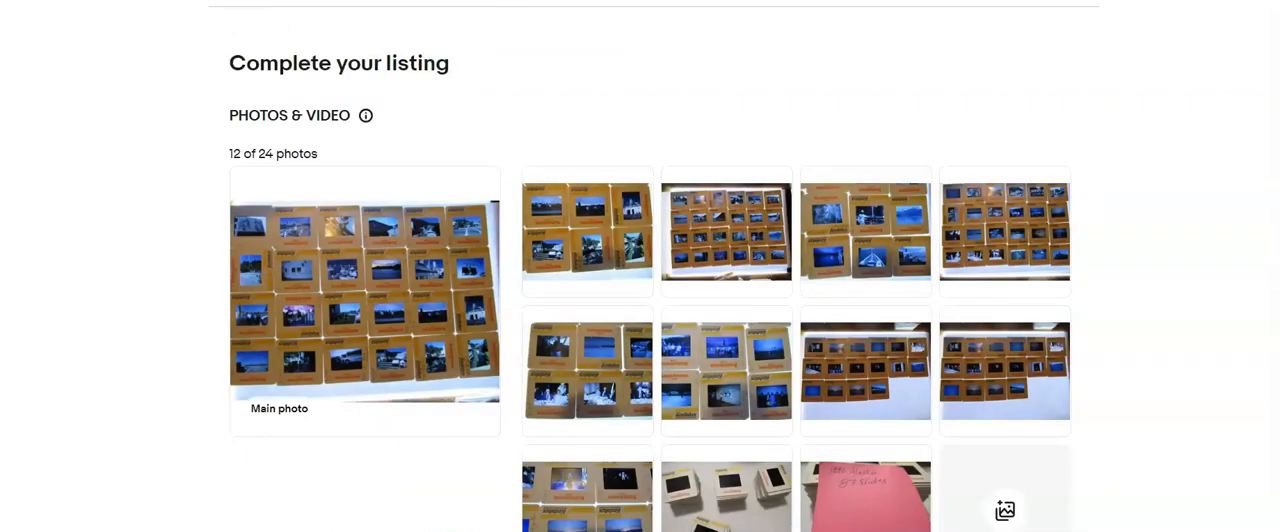
- In the next listing, crop the main photo by trimming the empty strip below the last row of slides
left_click(257, 195)
left_click(660, 477)
left_click_drag(660, 440, 660, 386)
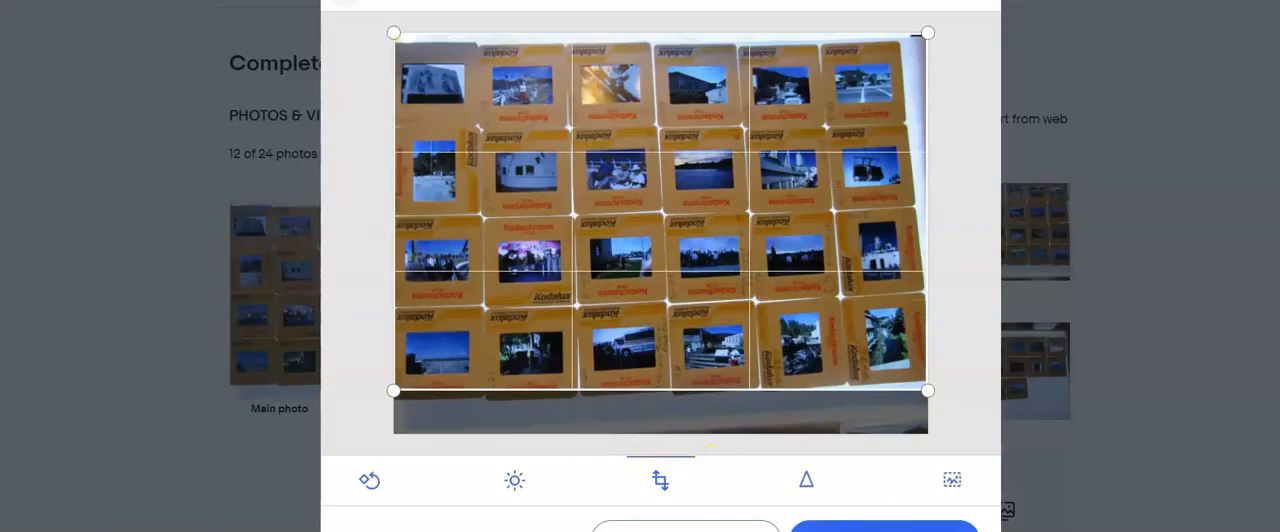
- Crop the next 24-slide photo tightly to the slide grid on all four sides and save the crop
left_click(981, 233)
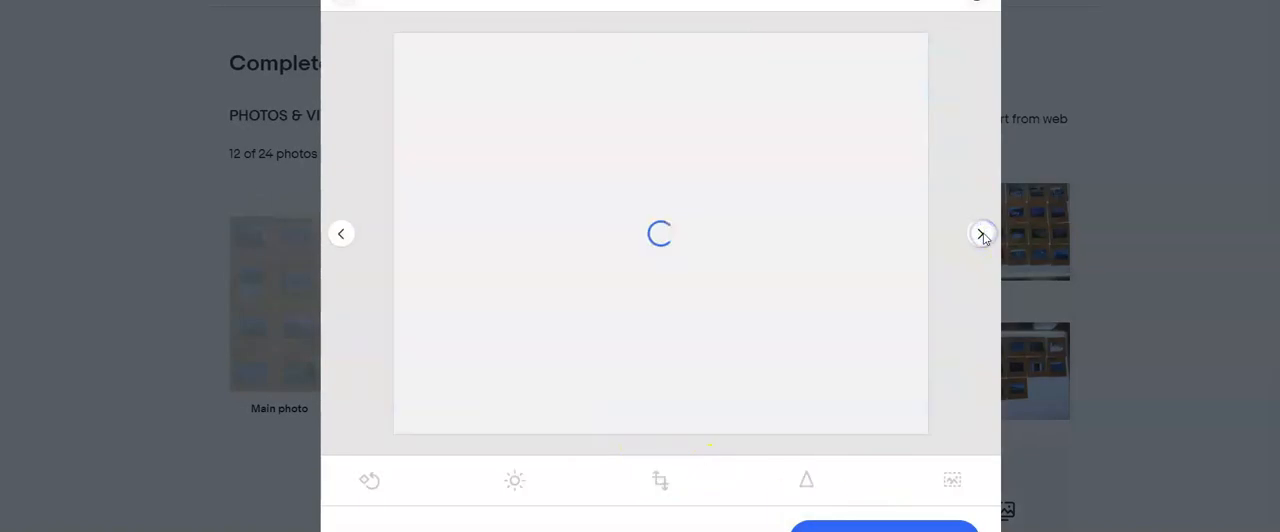
left_click(662, 479)
left_click_drag(706, 434, 718, 368)
left_click_drag(934, 238, 901, 236)
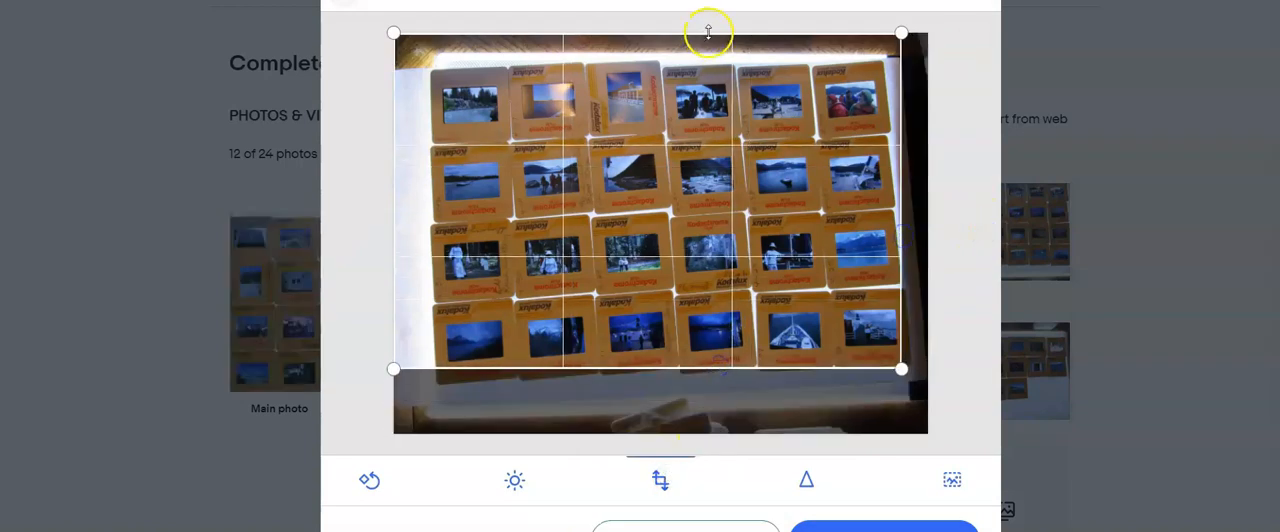
left_click_drag(706, 32, 688, 68)
left_click_drag(398, 231, 434, 228)
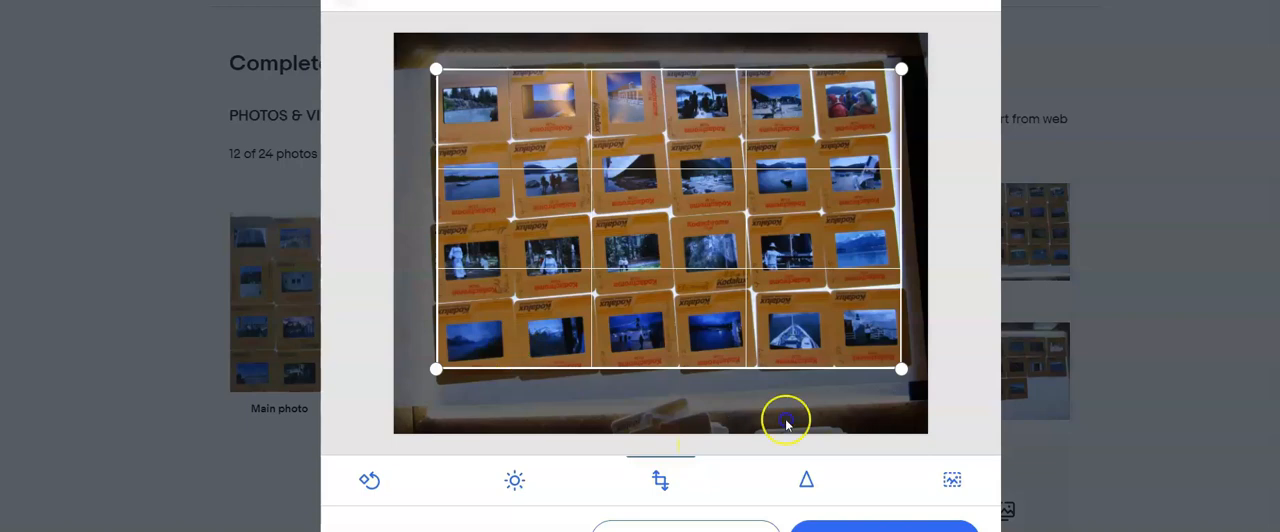
left_click(856, 528)
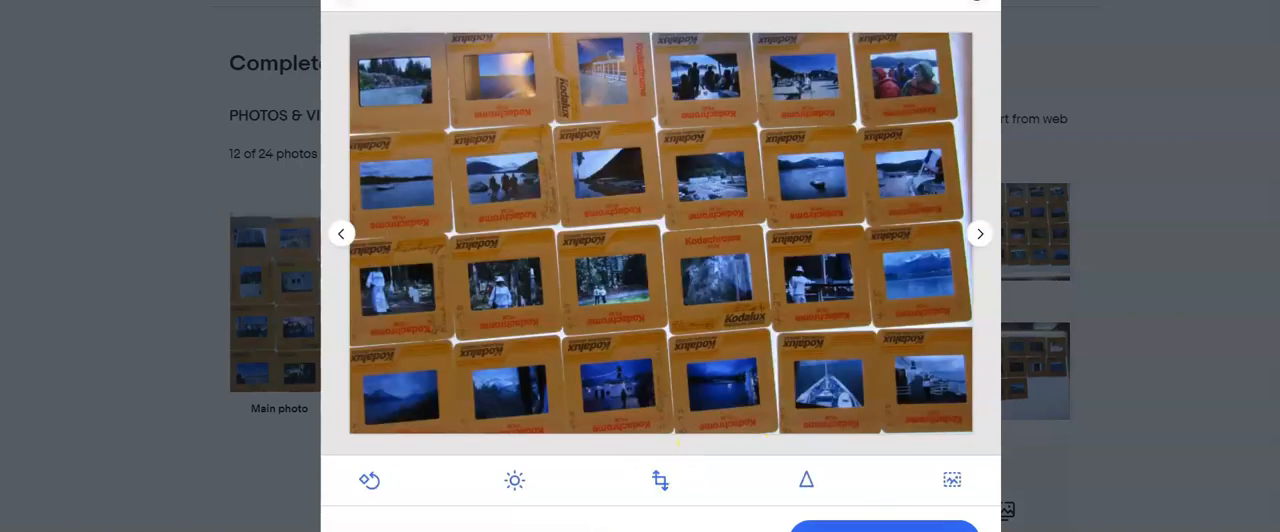
- Crop the following 24-slide photo by trimming the light strip and table edge below its last row
left_click(978, 234)
left_click(978, 234)
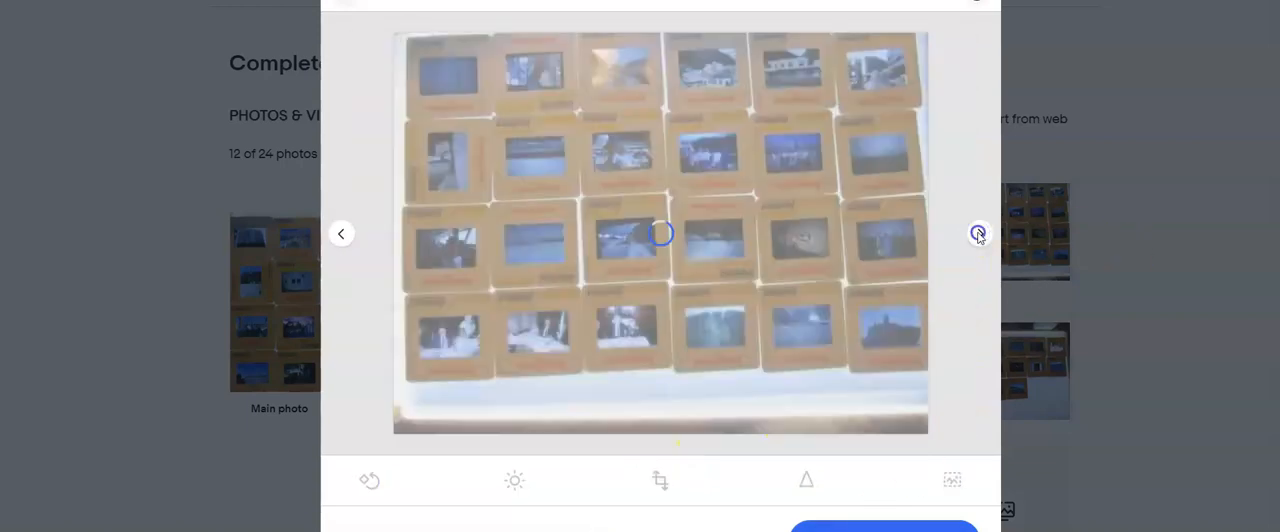
left_click(660, 480)
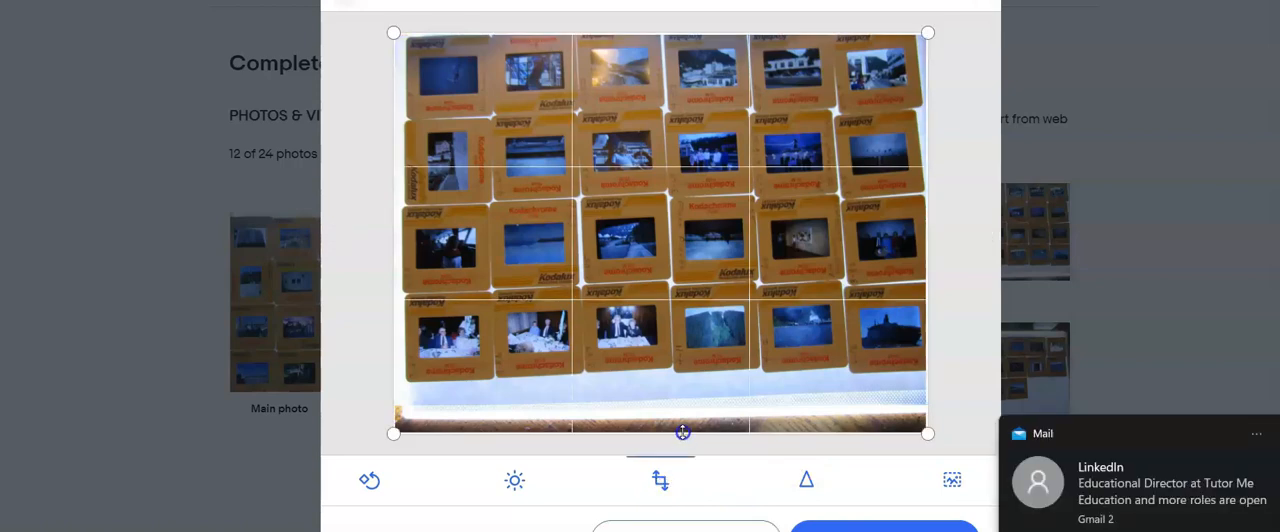
left_click_drag(680, 432, 679, 369)
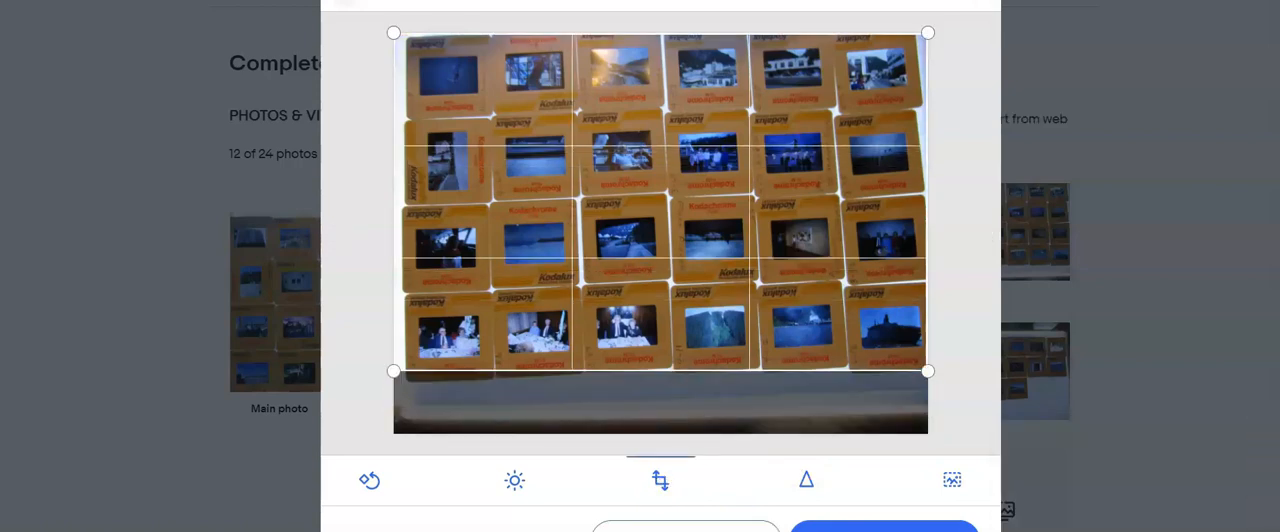
left_click(826, 223)
- Crop the 16-slide photo by trimming the background above and below its three rows of slides
left_click(978, 234)
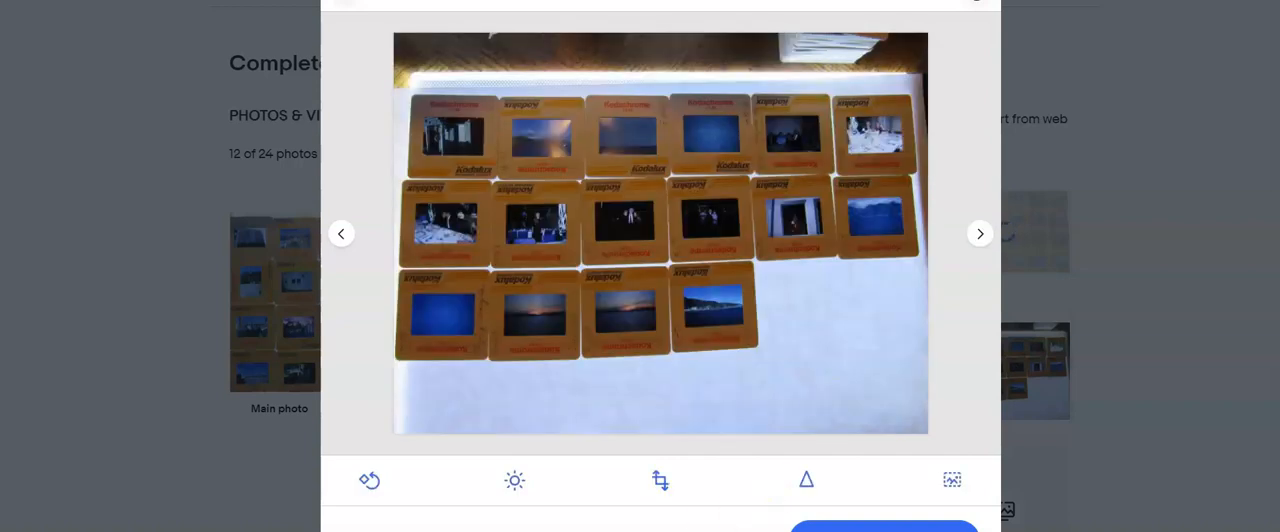
left_click(656, 484)
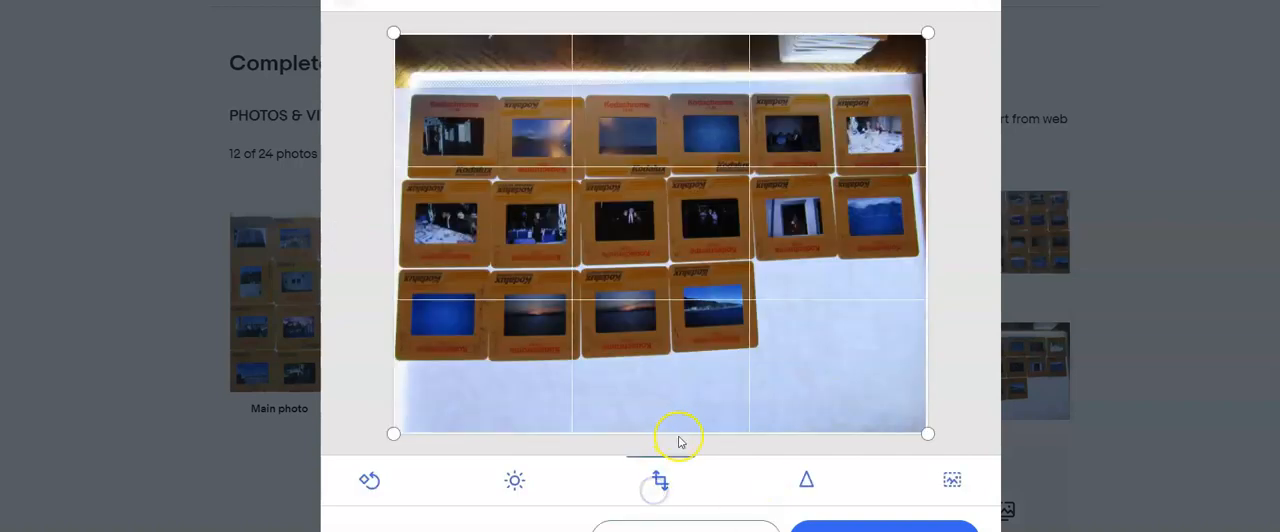
left_click_drag(672, 429, 655, 350)
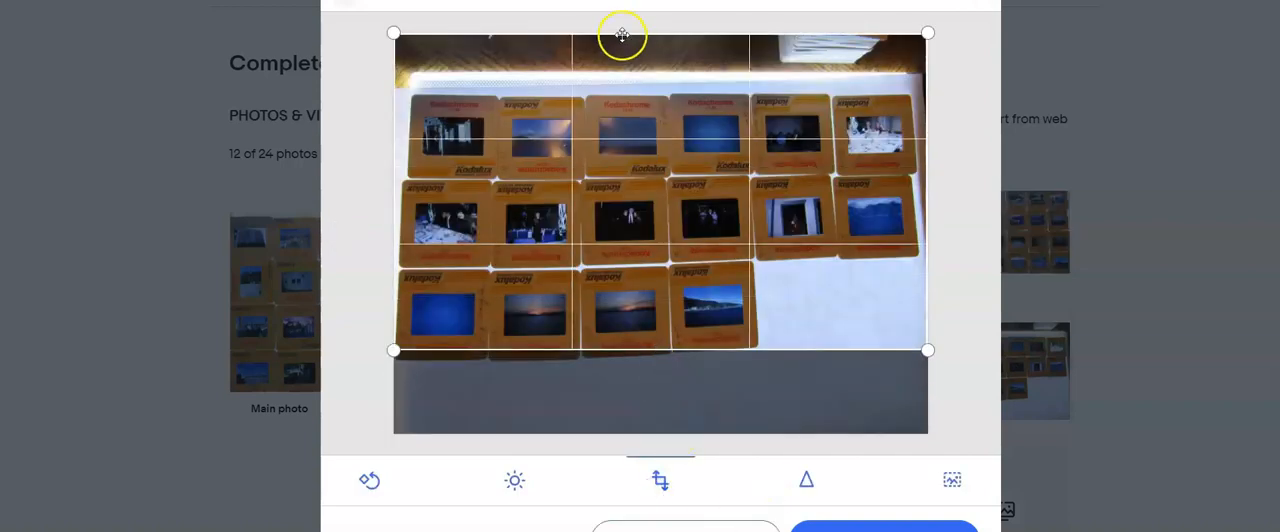
left_click_drag(618, 33, 631, 94)
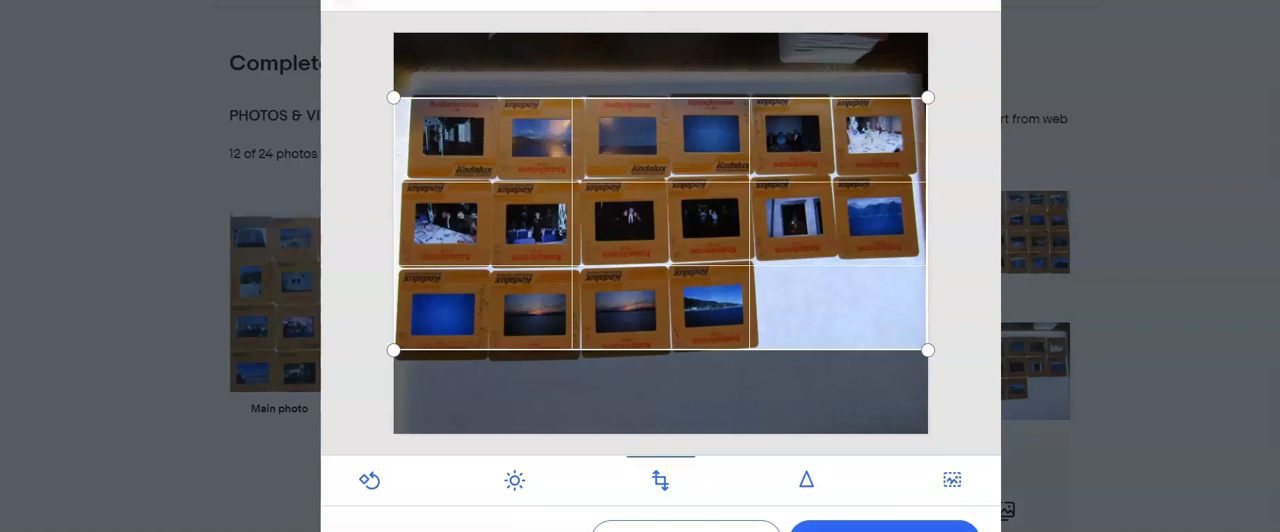
left_click(900, 188)
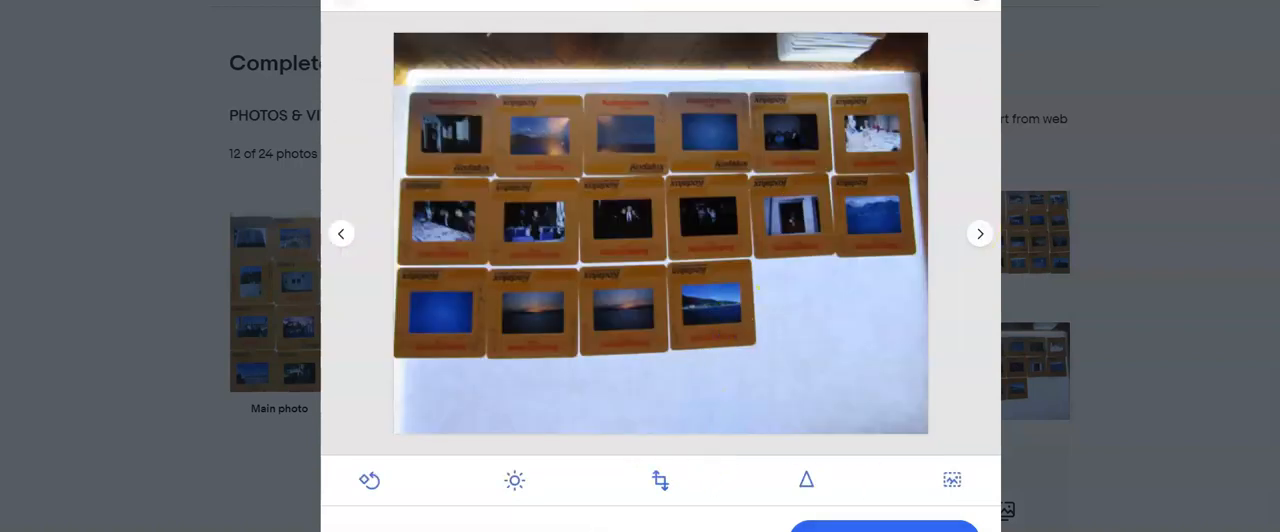
- Check the remaining photos and delete the uncropped duplicate of the 16-slide photo
left_click(341, 234)
left_click(980, 233)
left_click(981, 234)
left_click(981, 234)
left_click(983, 234)
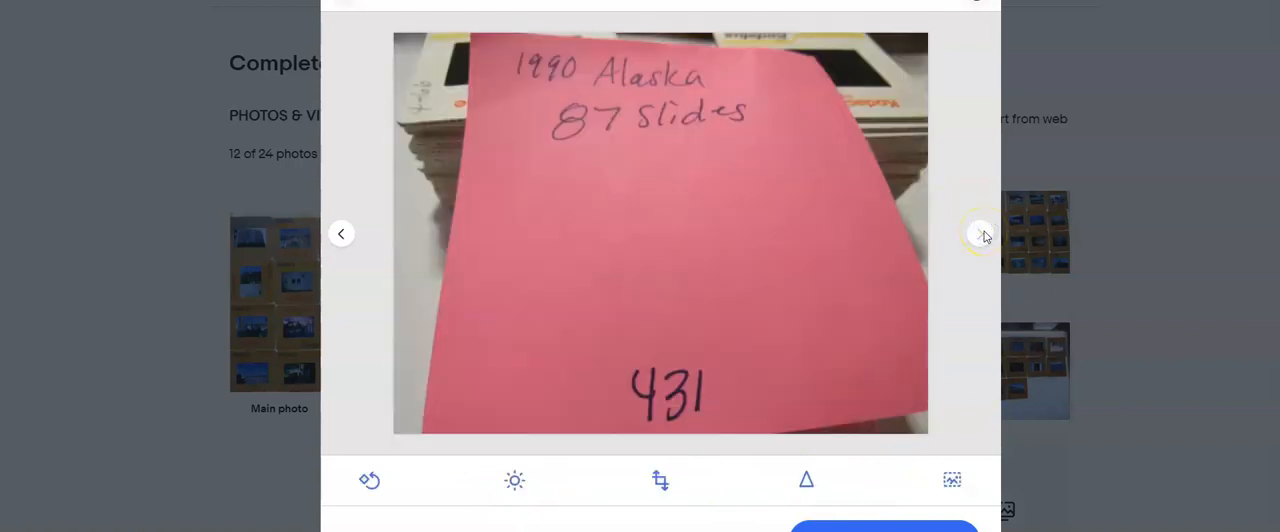
left_click(978, 2)
left_click(1048, 326)
- Title the listing "Lot of 87 Film Slides 1990 Alaska", copying the title text, and set the SKU to 431
scroll(703, 500, "down", 2)
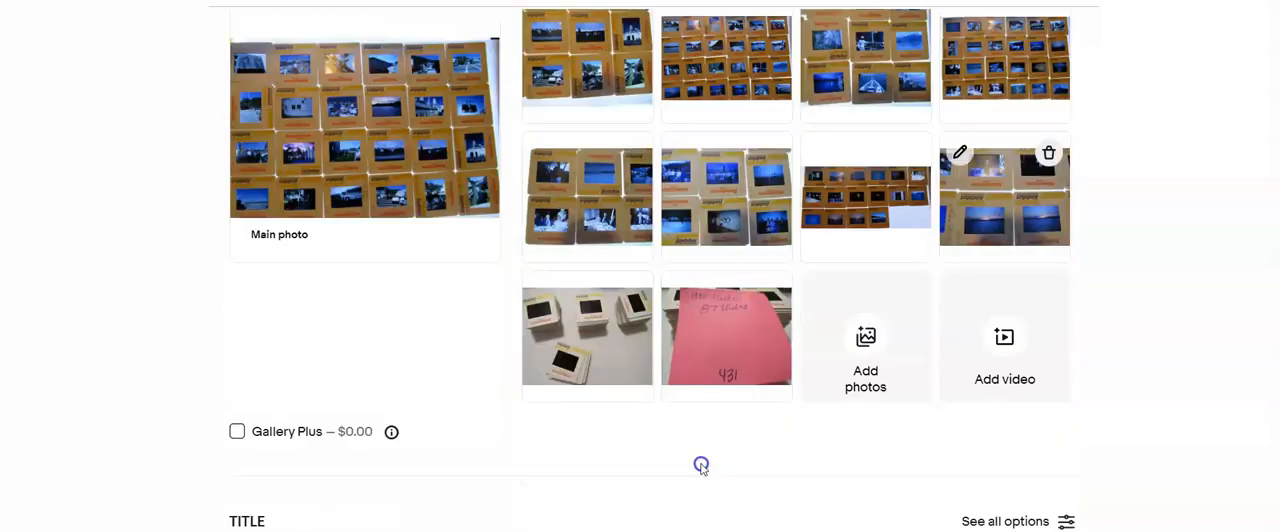
scroll(701, 466, "down", 2)
type("of 87 Film Slides 1990 Alaska")
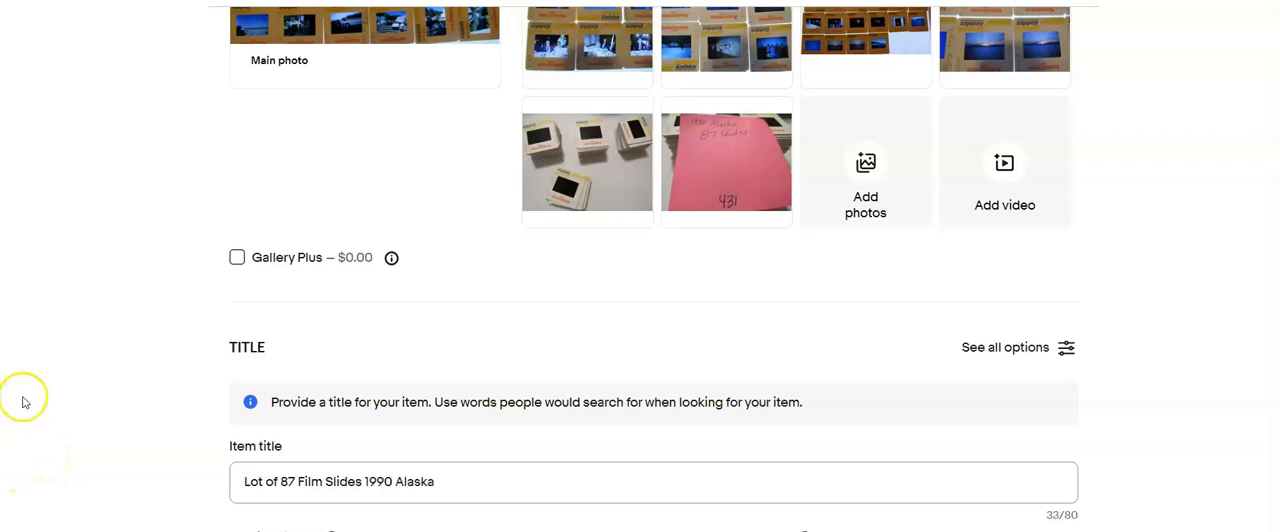
left_click_drag(474, 483, 238, 487)
key("ctrl+x")
key("ctrl+v")
scroll(486, 423, "down", 2)
key("ctrl+a")
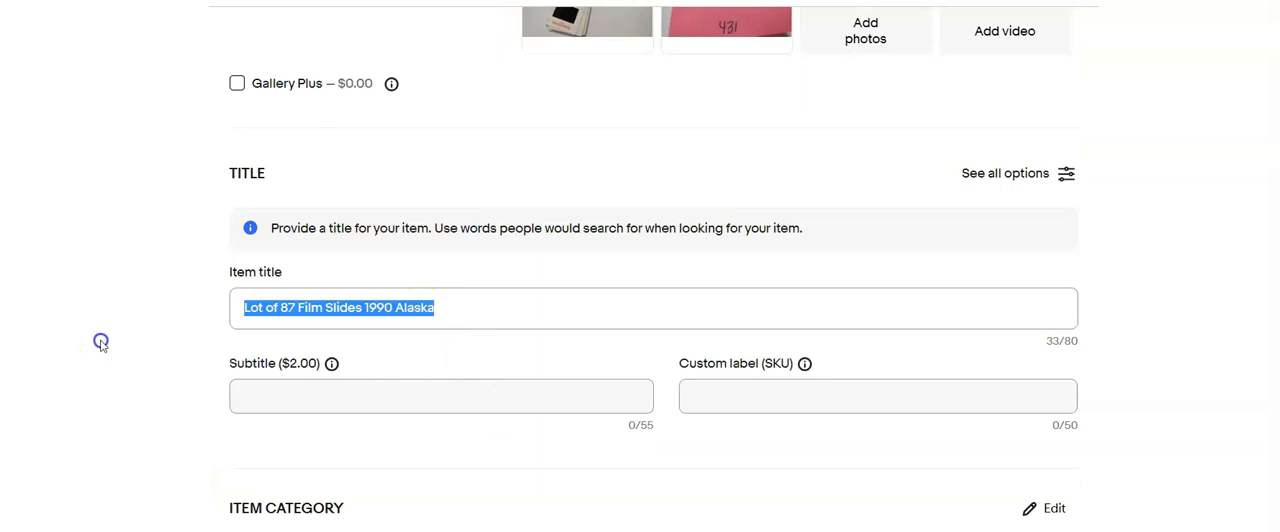
left_click(778, 400)
type("431")
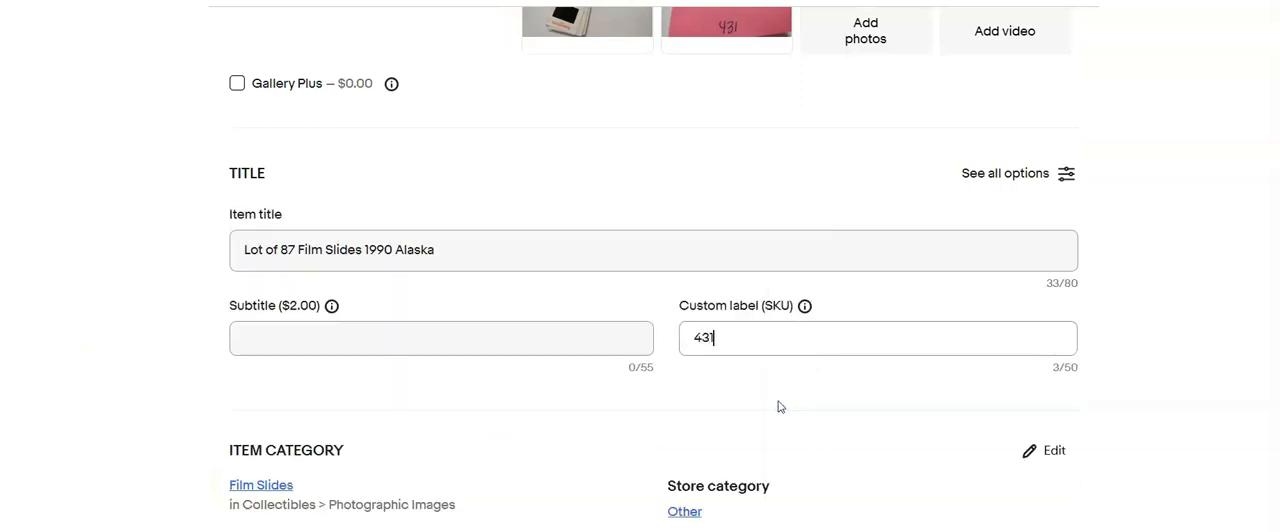
- Enlarge the close-up photos to check the markings on the slide mounts, and fill in the item specifics
scroll(777, 400, "down", 8)
left_click(567, 190)
scroll(567, 190, "up", 10)
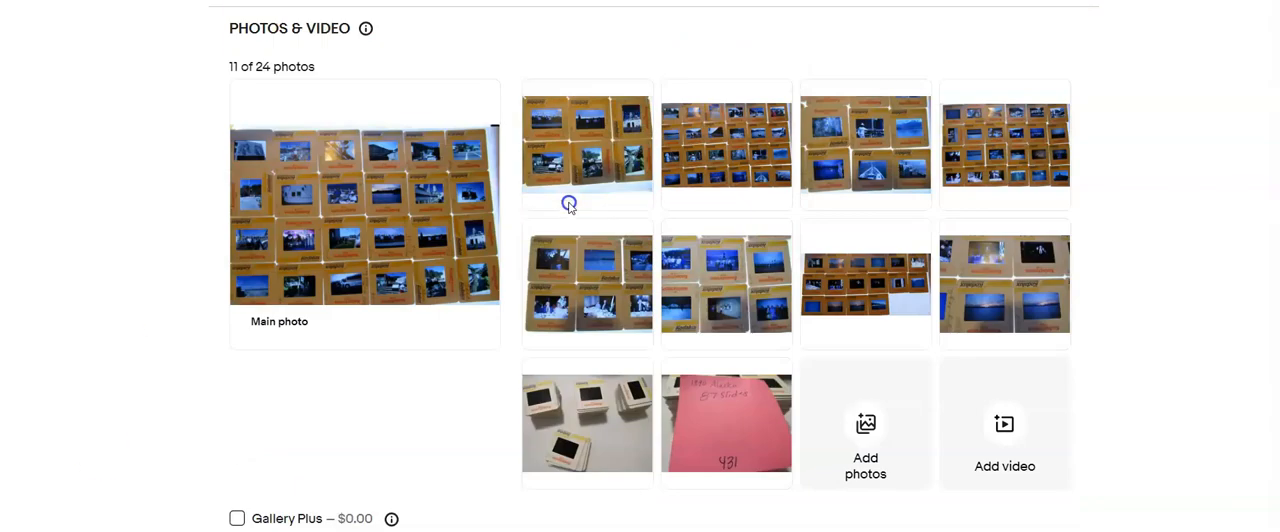
left_click(580, 300)
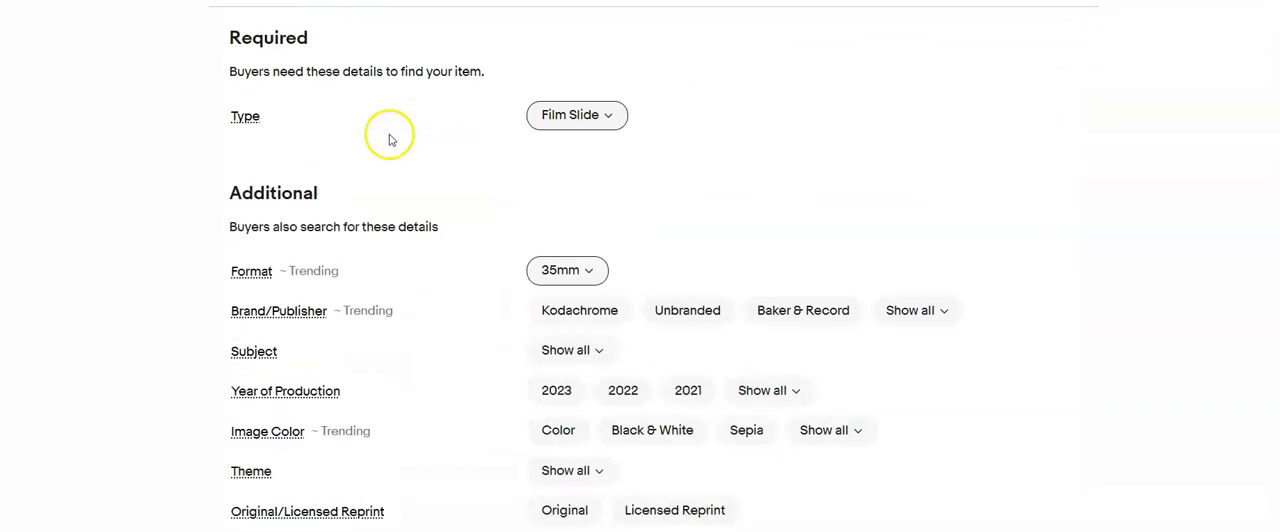
left_click(580, 309)
scroll(500, 330, "down", 3)
left_click(553, 172)
left_click(570, 289)
left_click(562, 329)
- Set the item condition to Used with the condition description "Processed film slide"
scroll(506, 143, "down", 6)
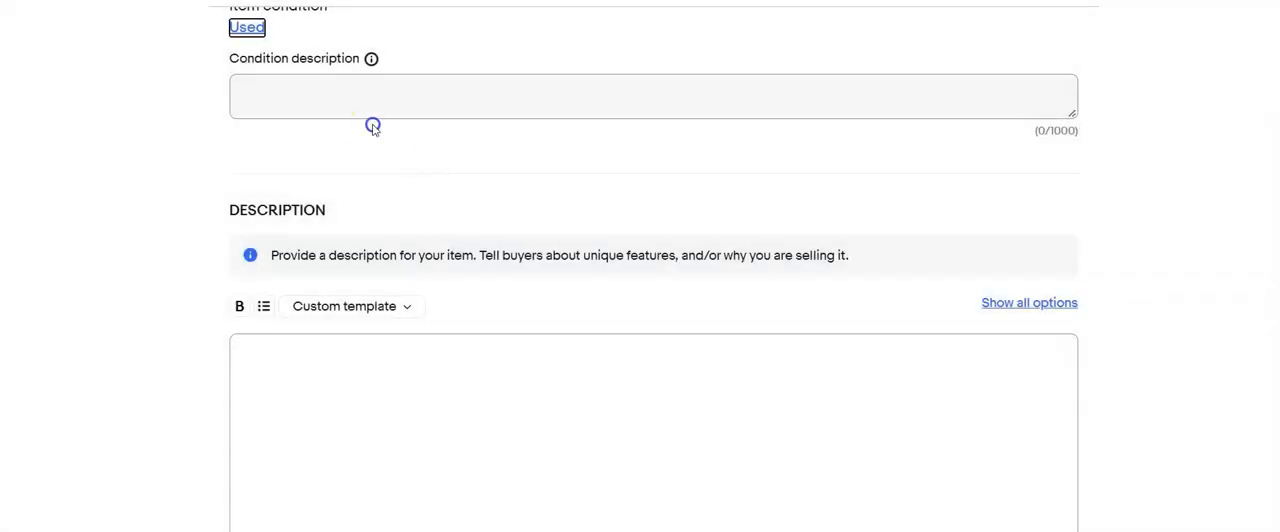
left_click(300, 92)
type("Processed film slide")
- Paste the copied title into the description, add ". Please refer to photos", and set the price to $20.00
left_click(314, 370)
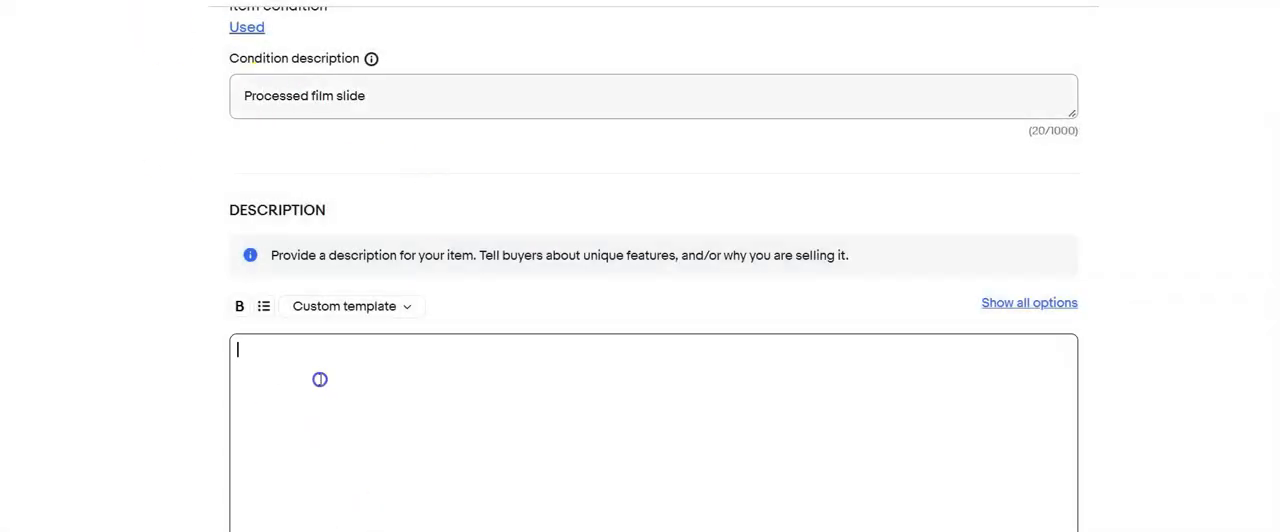
key("ctrl+v")
type(".  Please refer to photos")
scroll(337, 492, "down", 10)
left_click(286, 210)
type("20.00")
- Choose the shipping policy and fill in the package measurements, using 4 for each value
scroll(330, 120, "down", 3)
left_click(528, 100)
left_click(454, 143)
left_click(340, 187)
type("4")
key("Tab")
type("4")
key("Tab")
type("4")
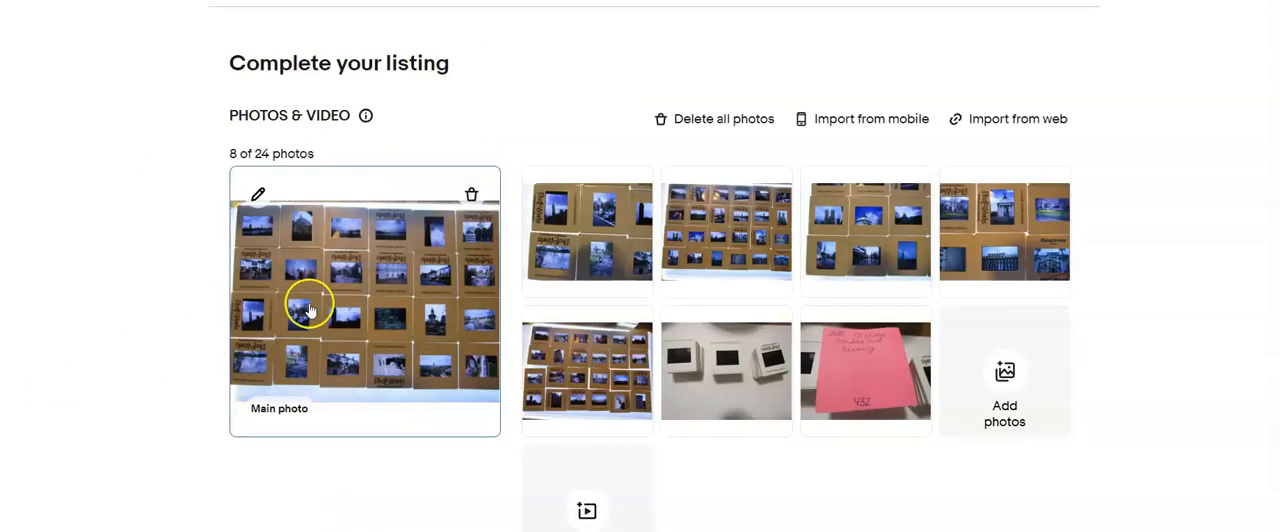
- Crop the next listing's main 24-slide photo by trimming the strips above its first row and below its last row
left_click(258, 194)
left_click(660, 480)
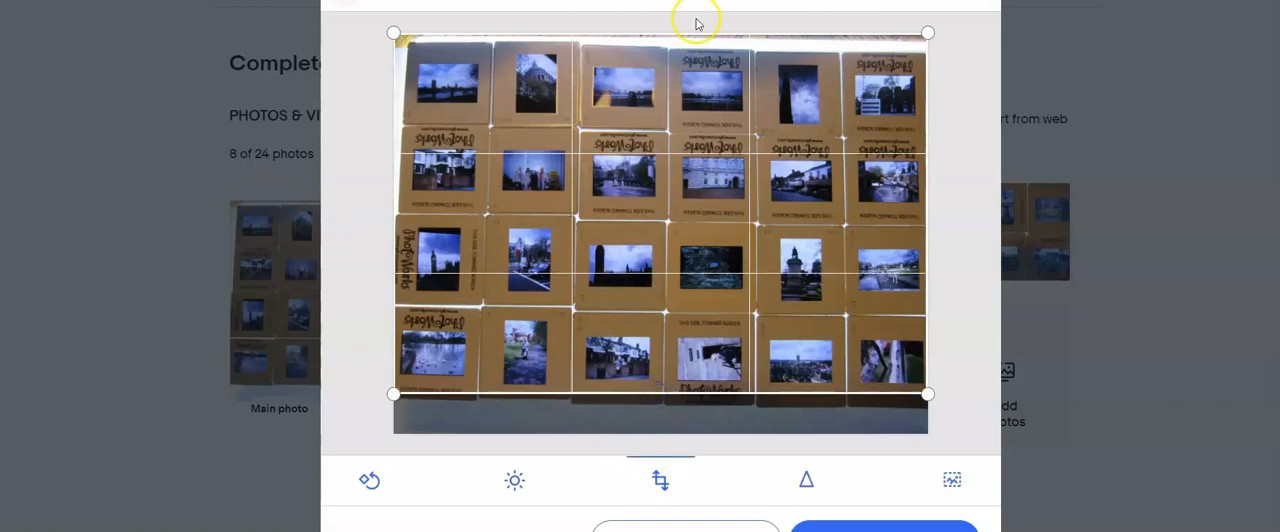
left_click_drag(706, 36, 707, 46)
left_click(877, 526)
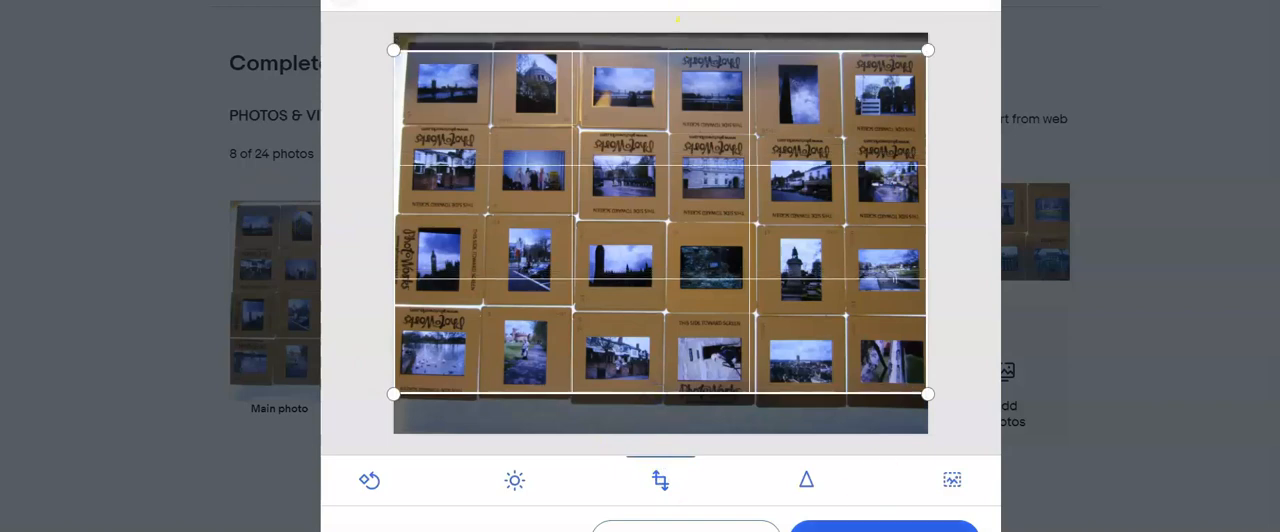
- Crop the second 24-slide photo by trimming the bright strip below its last row
left_click(979, 234)
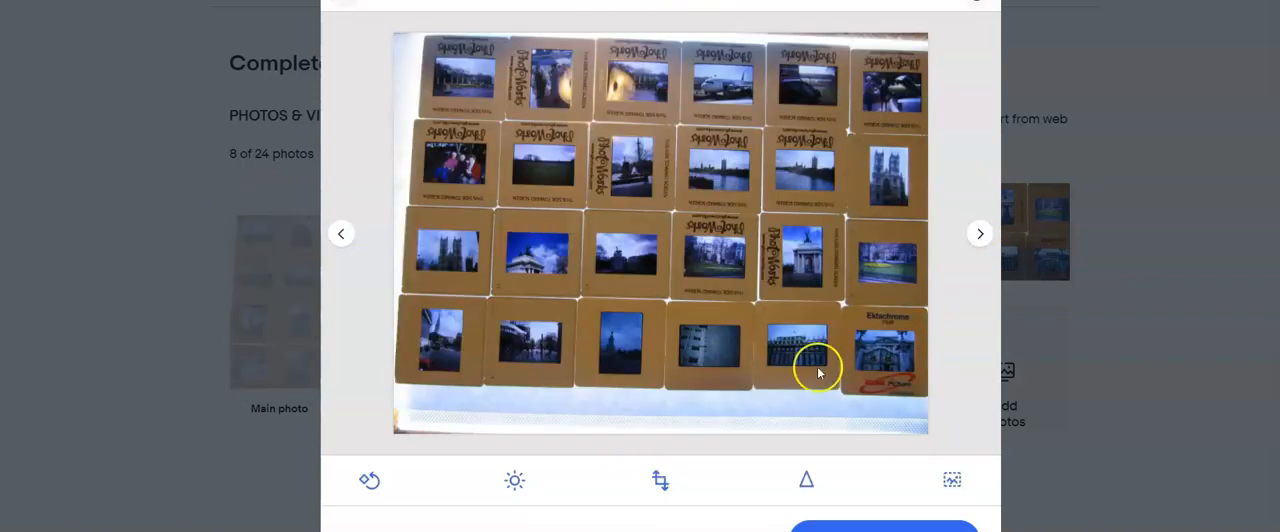
left_click(660, 480)
left_click_drag(688, 433, 691, 386)
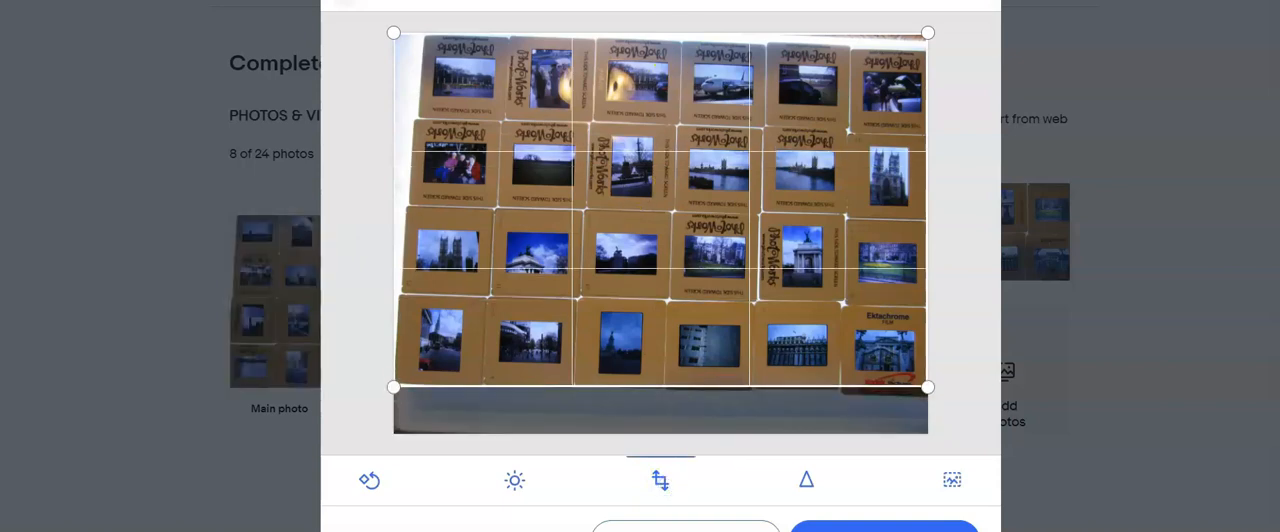
left_click(868, 526)
- Crop the third 24-slide photo by trimming the table edge above the first row and the light strip below the last
left_click(979, 233)
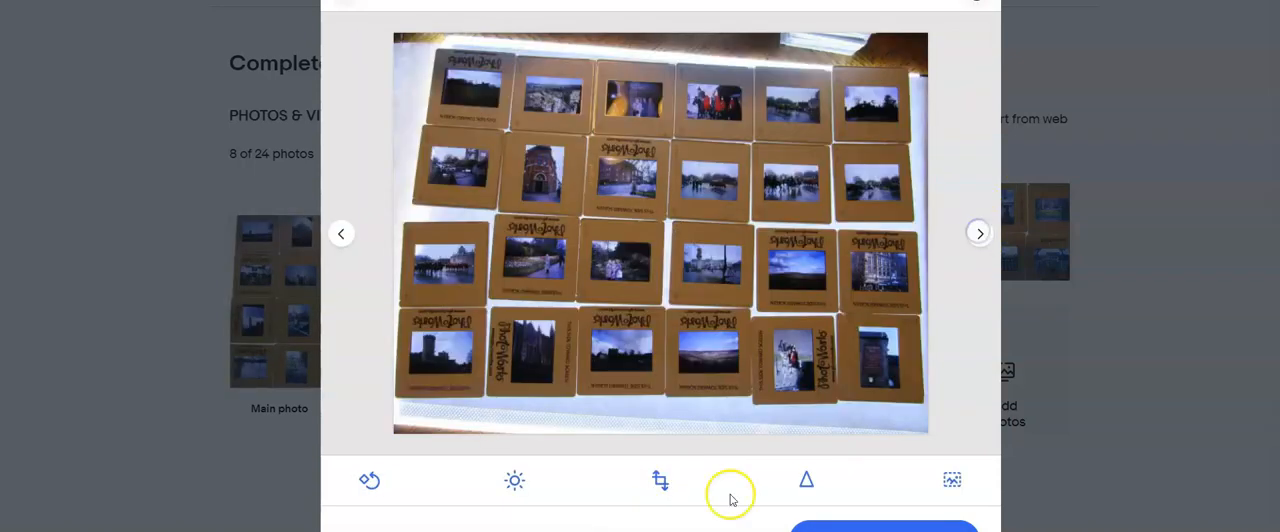
left_click(661, 479)
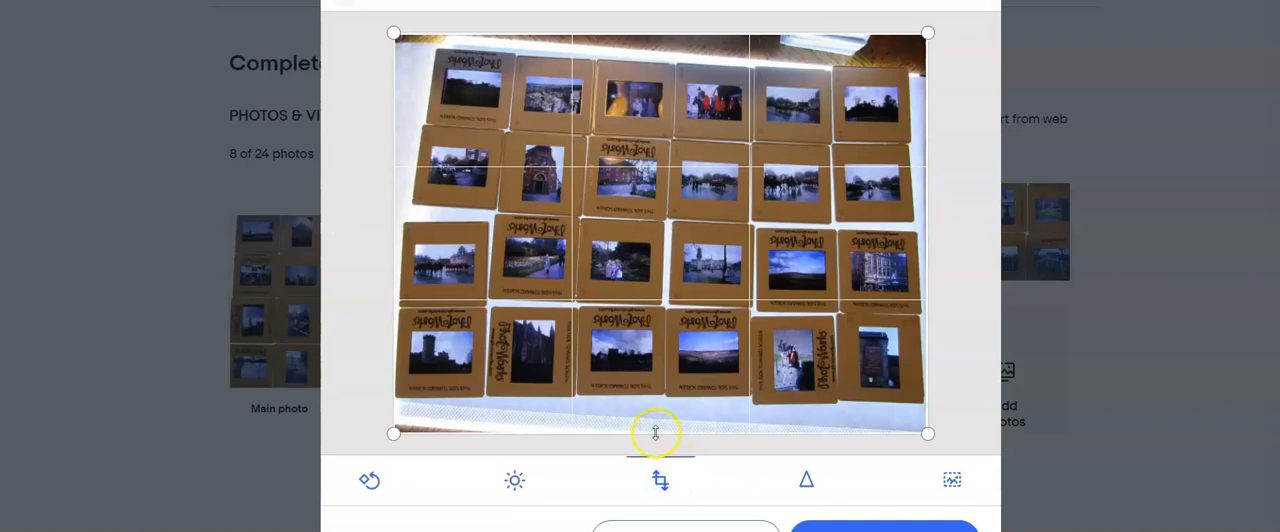
left_click_drag(655, 432, 657, 396)
left_click_drag(663, 37, 669, 61)
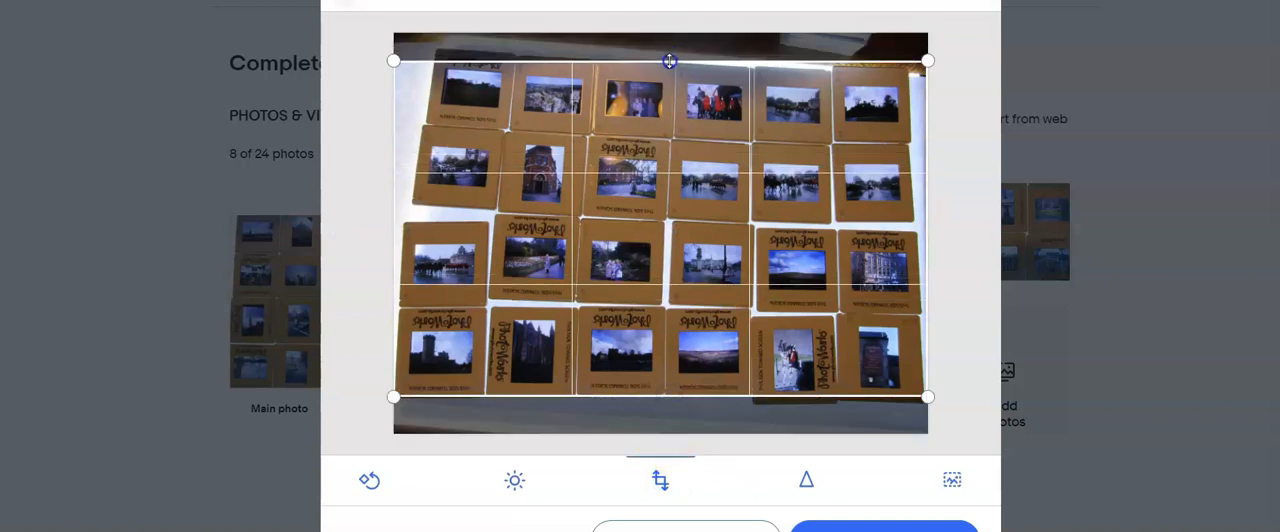
left_click(884, 528)
- Crop the photo of the three slide stacks by trimming the empty background above and below them
left_click(977, 238)
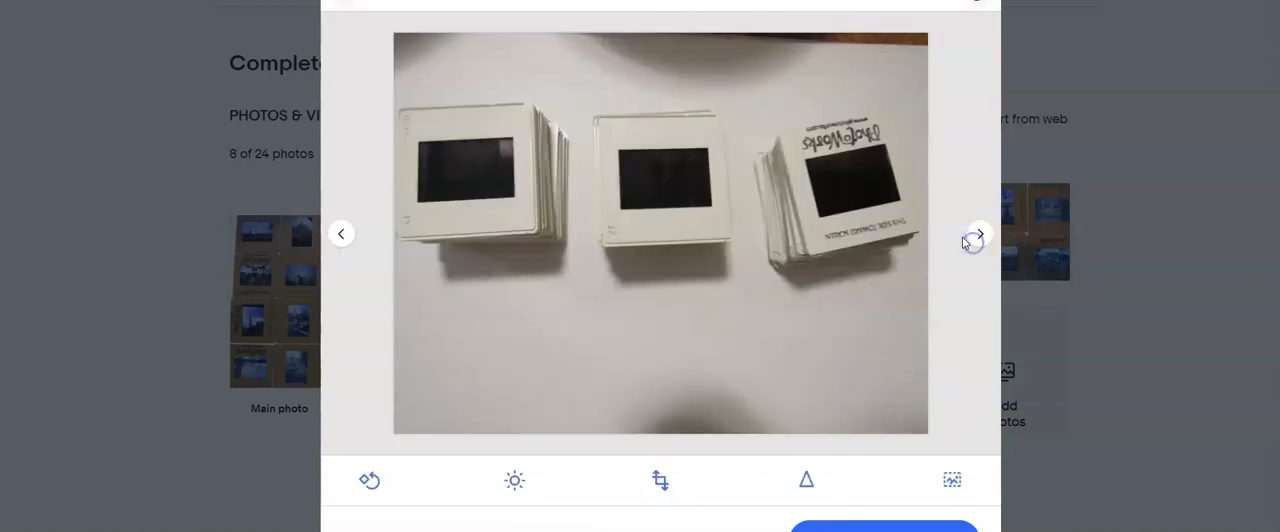
left_click(661, 481)
left_click_drag(663, 431, 650, 291)
left_click_drag(634, 34, 660, 64)
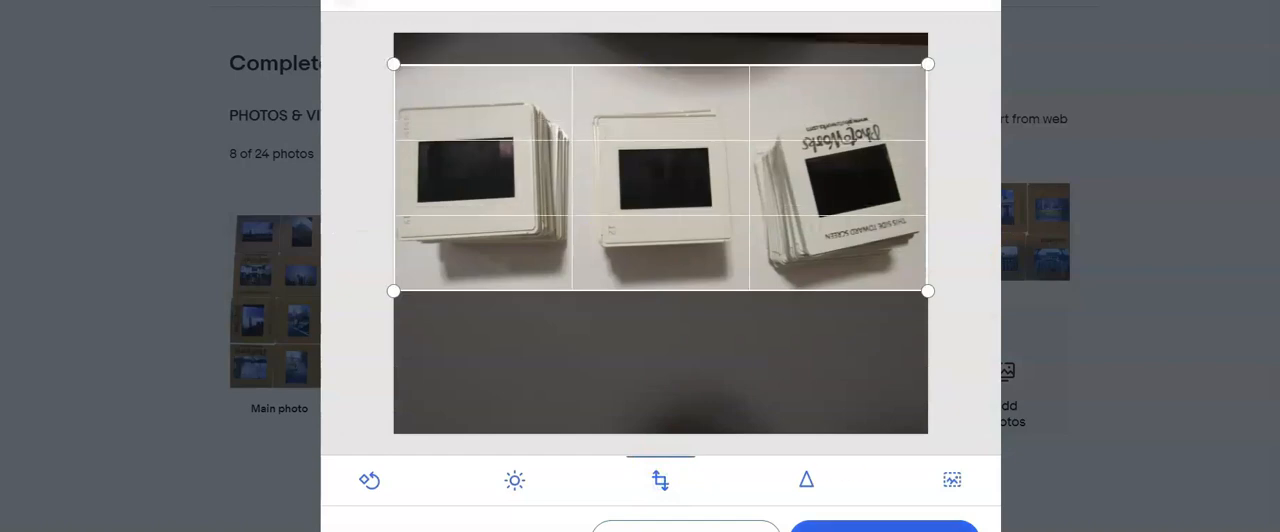
left_click(884, 528)
- Finish editing the photos and make the picture of the three slide stacks the main photo
left_click(977, 241)
left_click(884, 528)
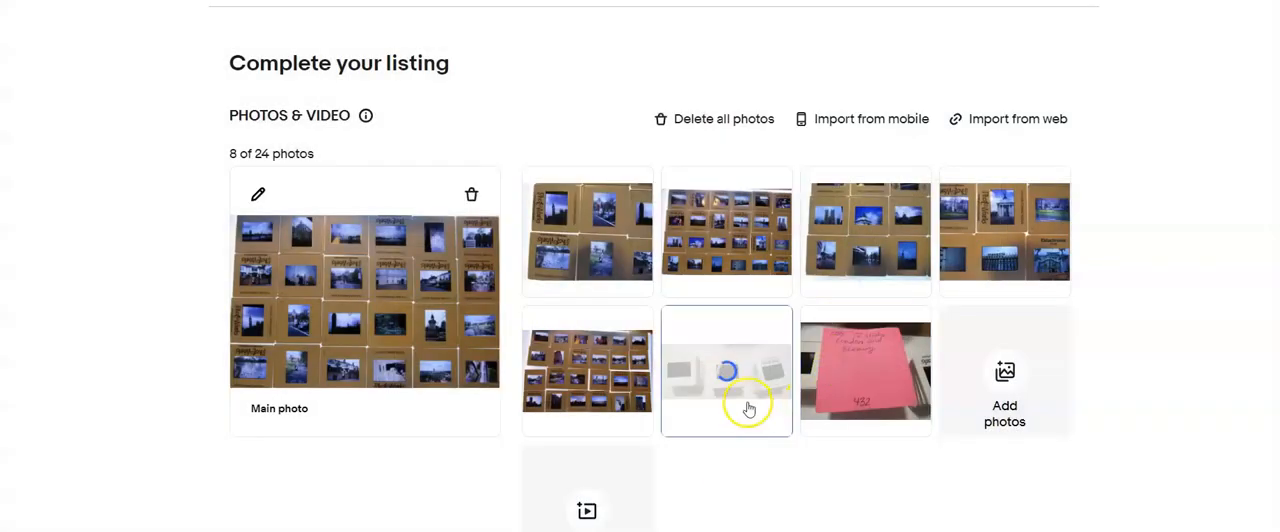
left_click_drag(745, 424, 303, 371)
- Title the listing "Lot of 72 Film Slides 2015 London and Scenery", copying the title text, and set the SKU to 433
scroll(560, 377, "down", 3)
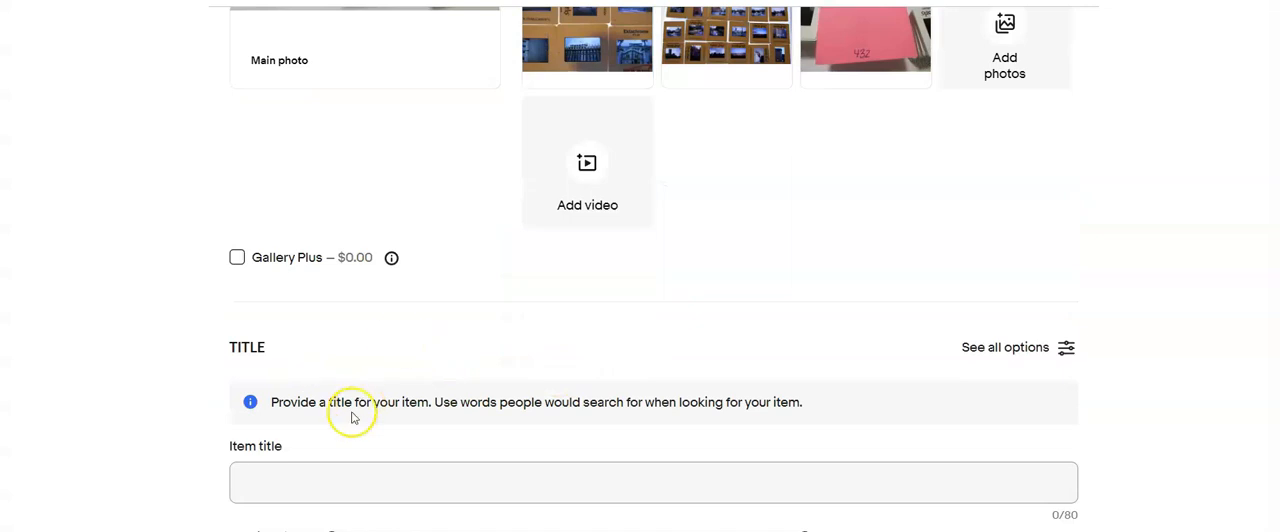
scroll(345, 380, "down", 3)
left_click(354, 305)
type("Lot of")
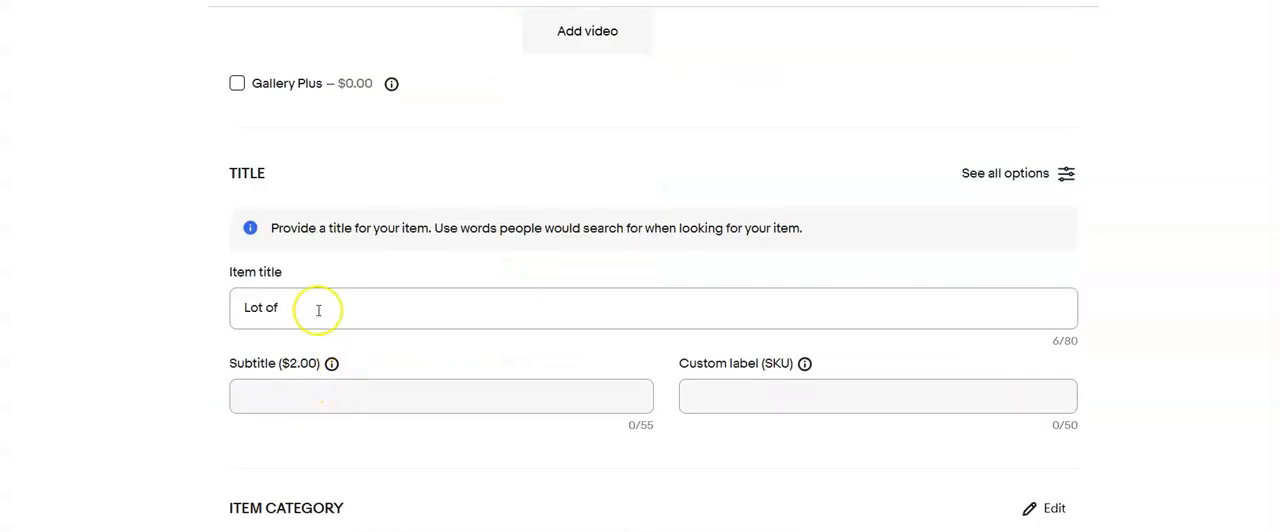
type(" 72 Film Slides 2015 London and Scener")
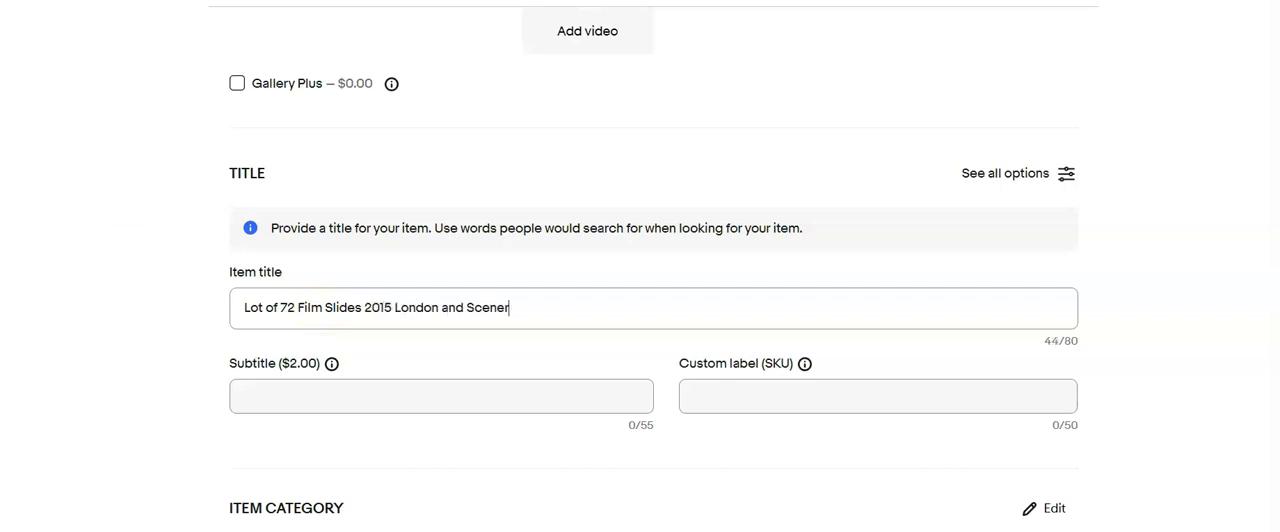
left_click_drag(518, 308, 131, 317)
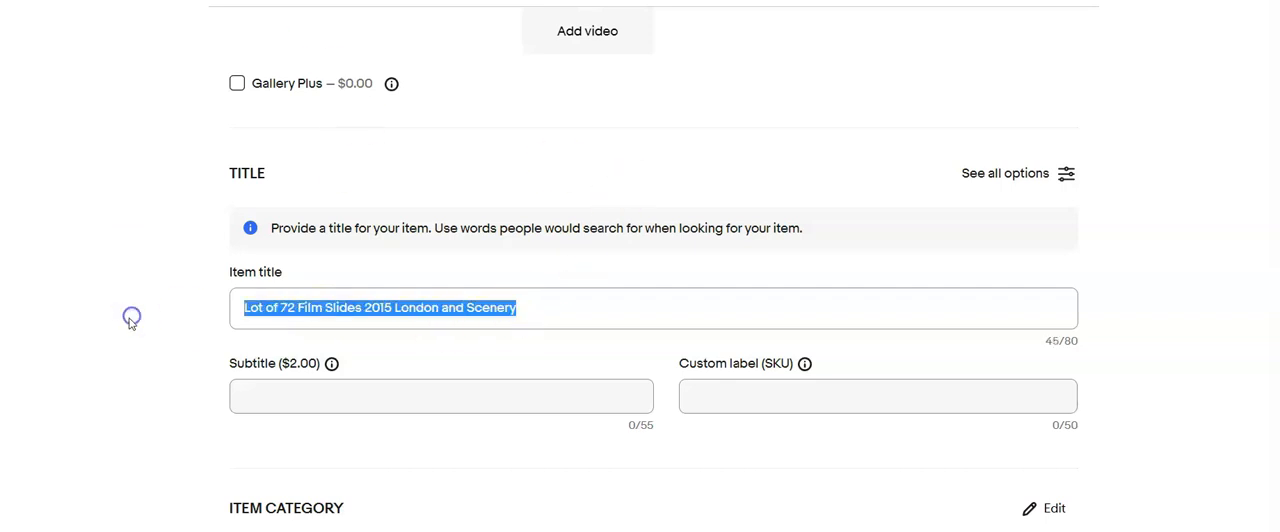
left_click(773, 390)
type("433")
- Set the item specifics to format 35mm, image color Color, time period manufactured 2010-2019 and size 2 x 2 in
scroll(420, 391, "down", 4)
scroll(564, 440, "down", 3)
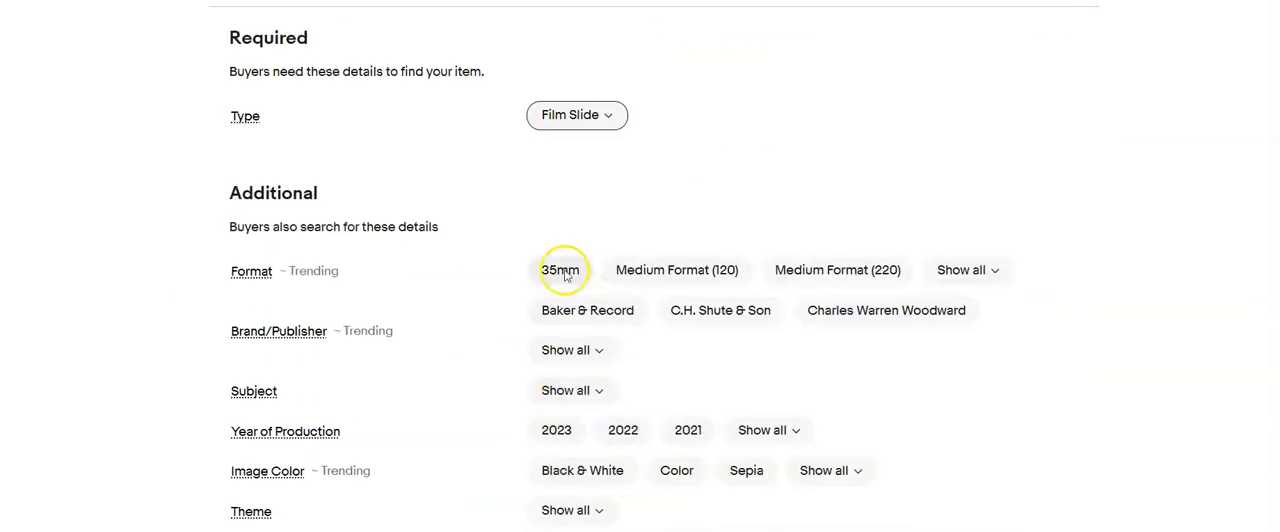
left_click(560, 267)
scroll(562, 265, "down", 2)
left_click(676, 294)
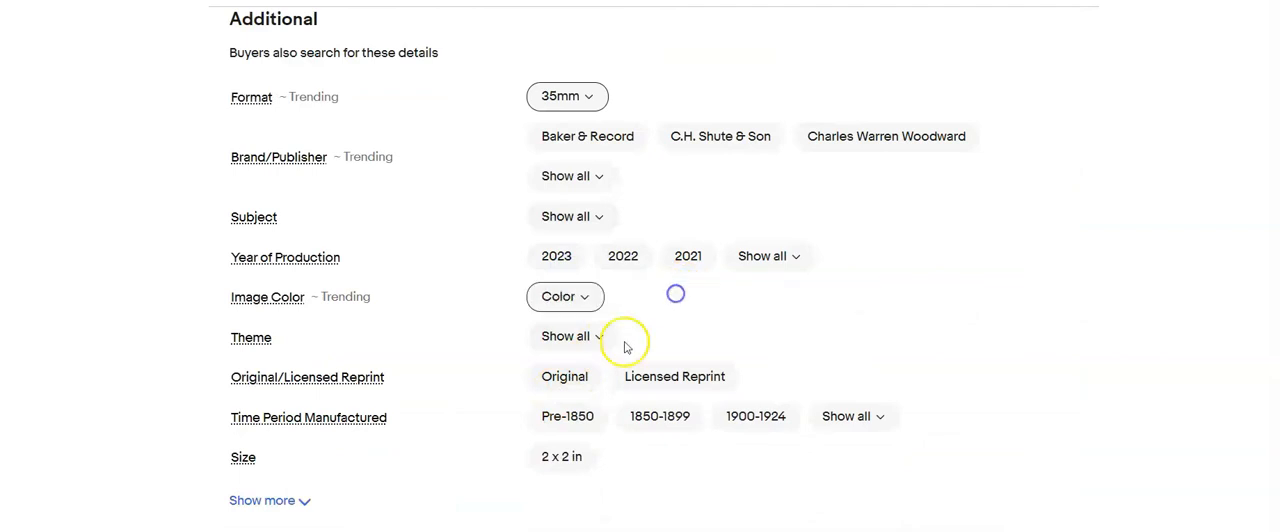
left_click(871, 416)
type("2010")
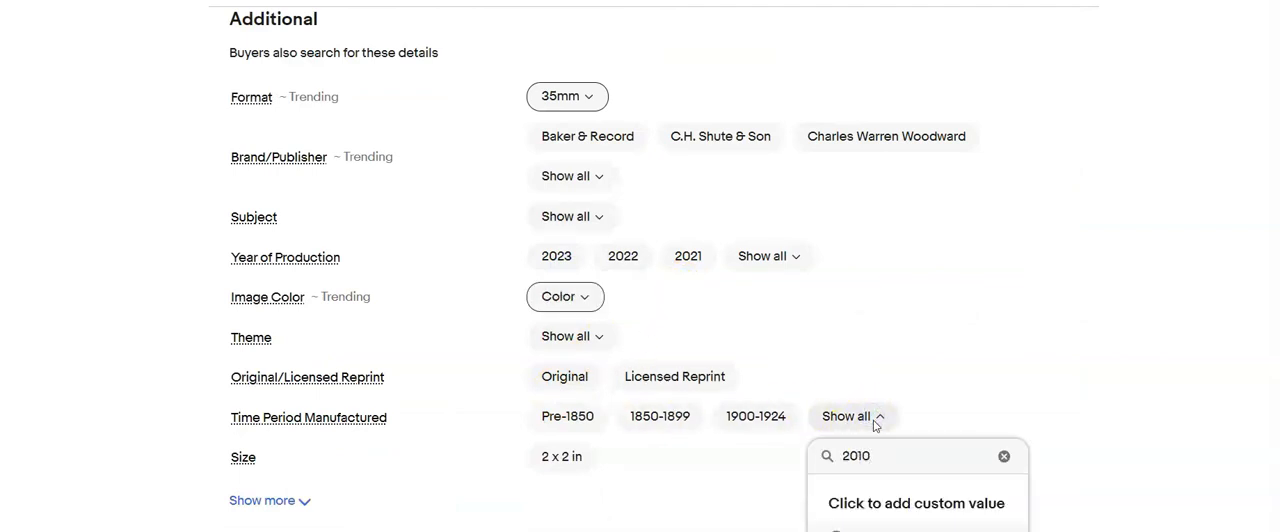
scroll(917, 397, "down", 2)
left_click(880, 472)
left_click(567, 287)
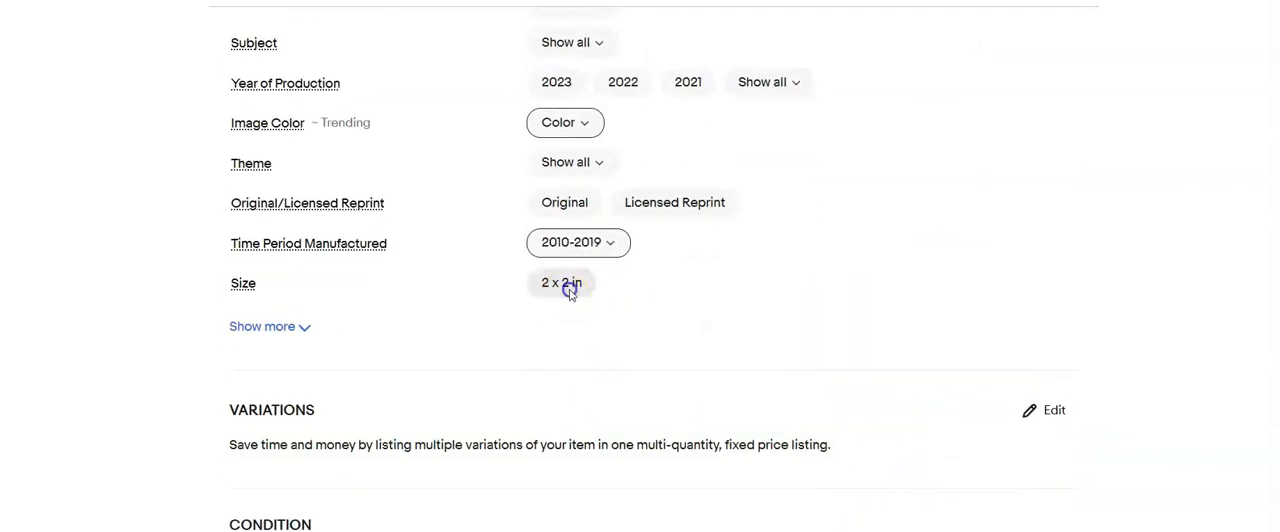
- Mark the London slides as Used and give "Processed film slide" as the condition description
scroll(567, 287, "down", 4)
left_click(235, 260)
left_click(422, 172)
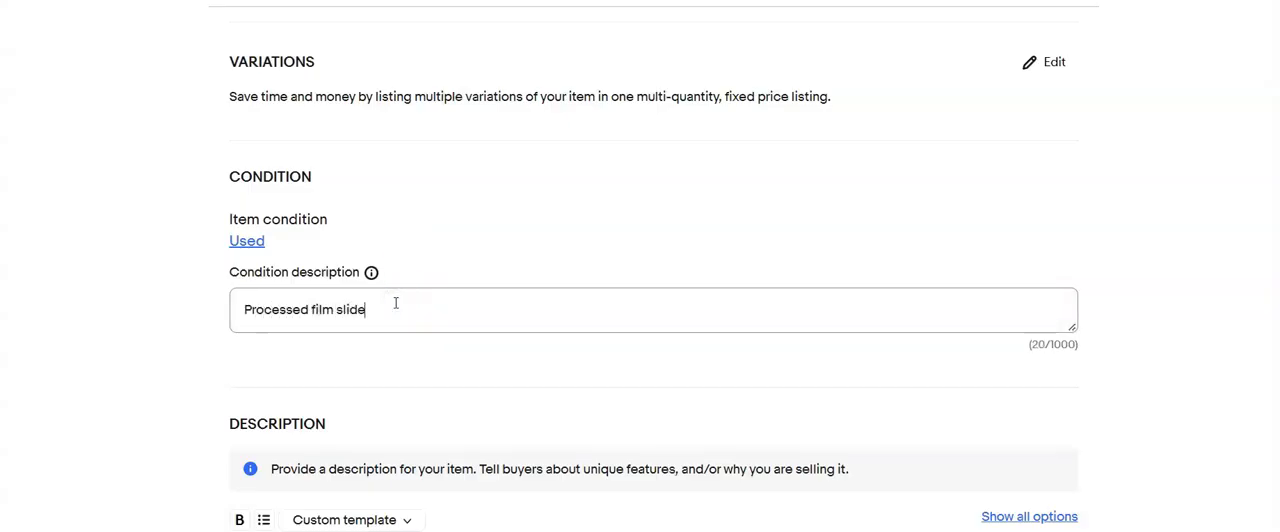
- Enter the description "Lot of 72 Film Slides 2015 London and Scenery, please refer to photos" and set the price to $20.00
scroll(395, 303, "down", 3)
left_click(366, 326)
type("Lot of 72 Film Slides 2015 London and Scenery, please refer to photos")
scroll(34, 448, "down", 5)
left_click(264, 350)
type("20.00")
- Choose the "Calculated:USPS First Cla,2 business days" shipping policy and set the package weight to 10 oz
scroll(256, 372, "down", 3)
left_click(457, 403)
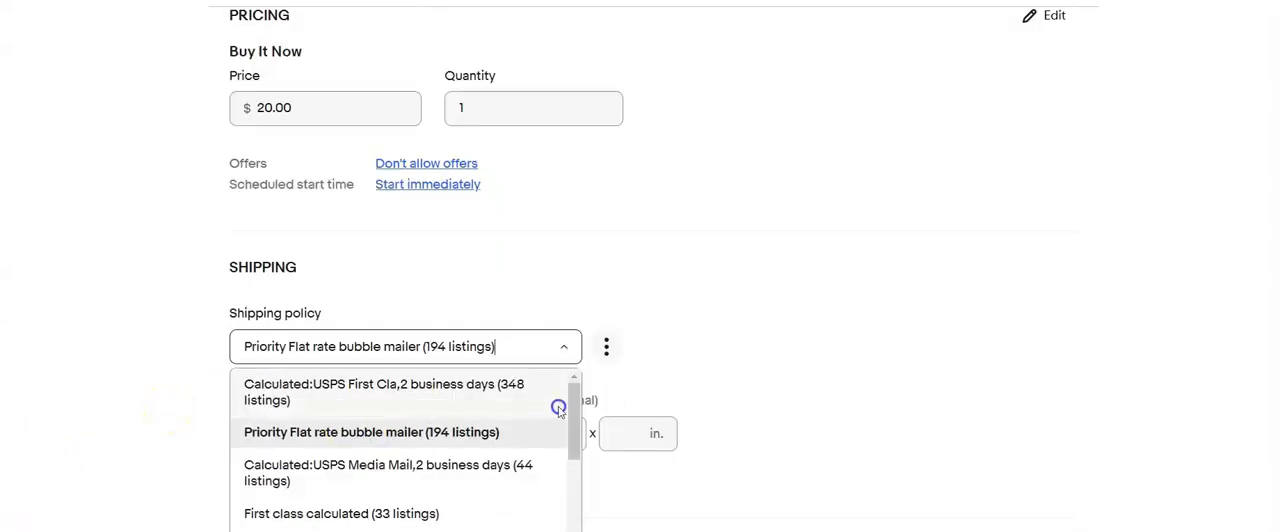
left_click(400, 386)
left_click(321, 432)
type("10")
left_click(449, 431)
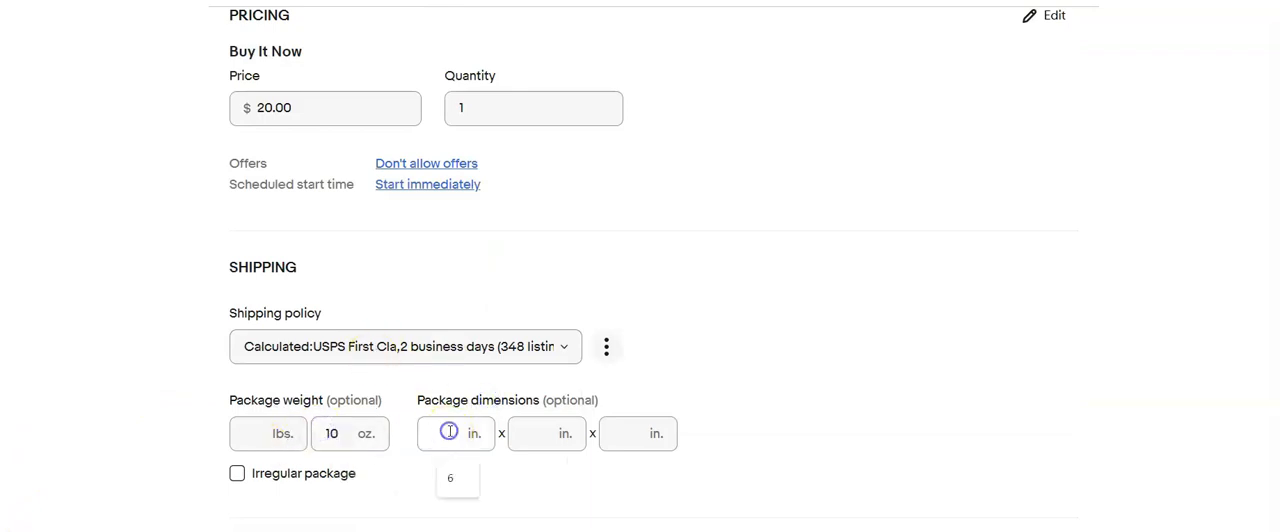